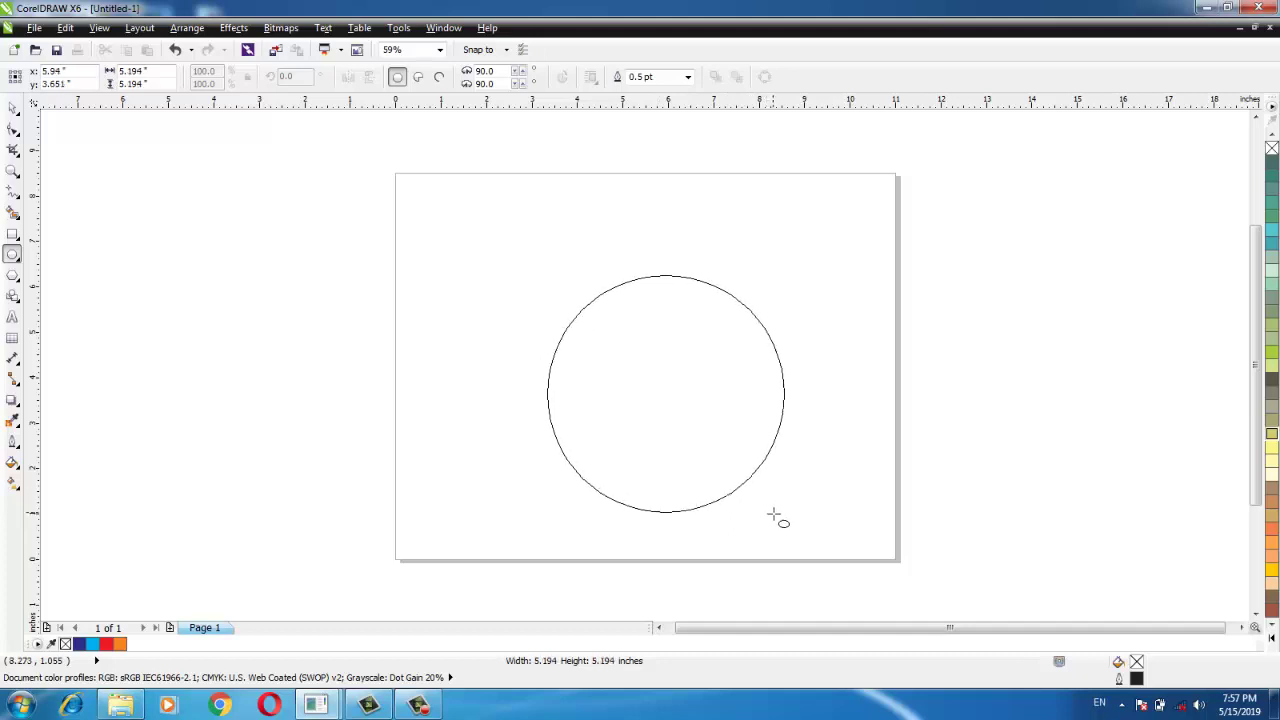
Move the circle up and to the left, placing it near the middle of the page
click(12, 108)
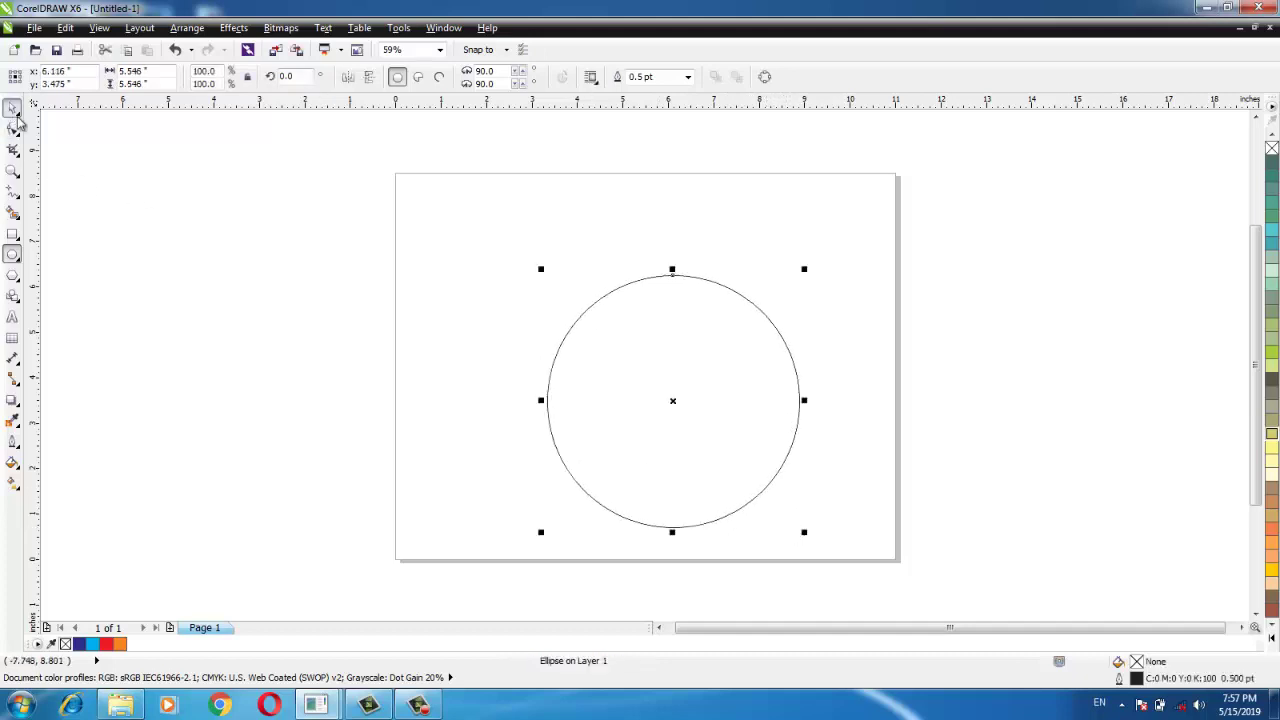
click(237, 229)
click(717, 389)
click(443, 175)
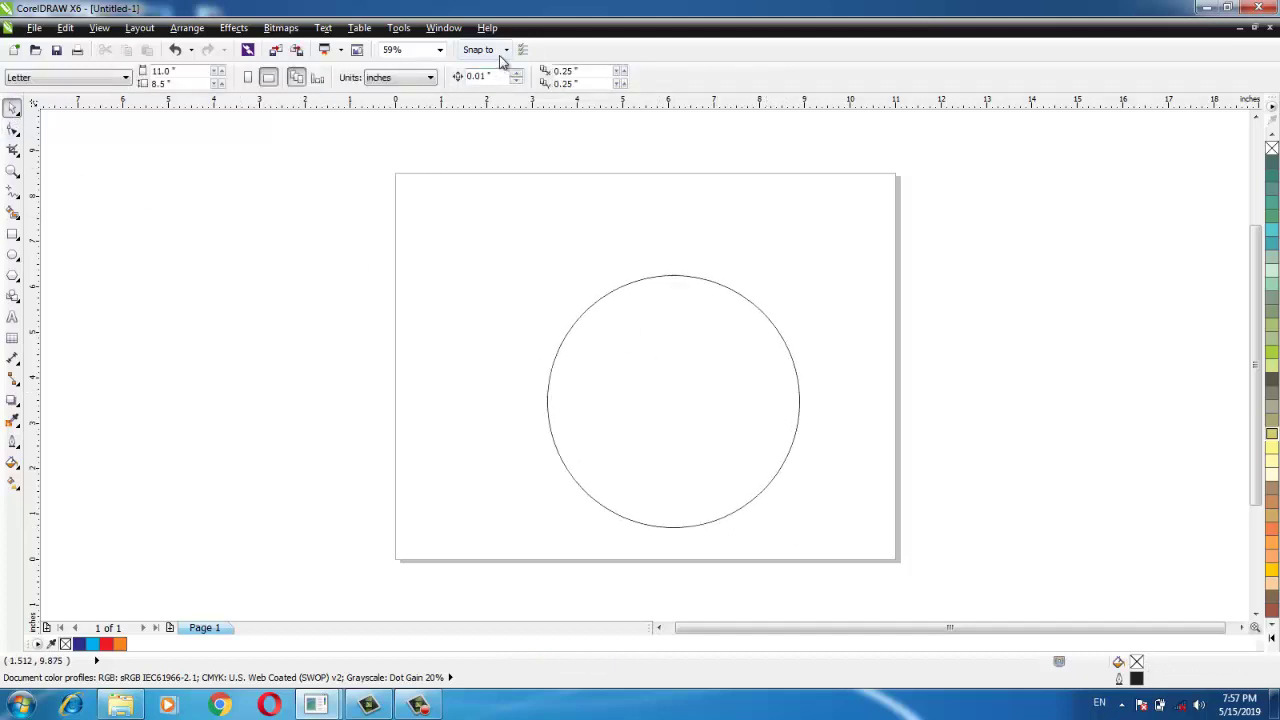
click(503, 50)
drag(669, 385, 629, 348)
click(676, 132)
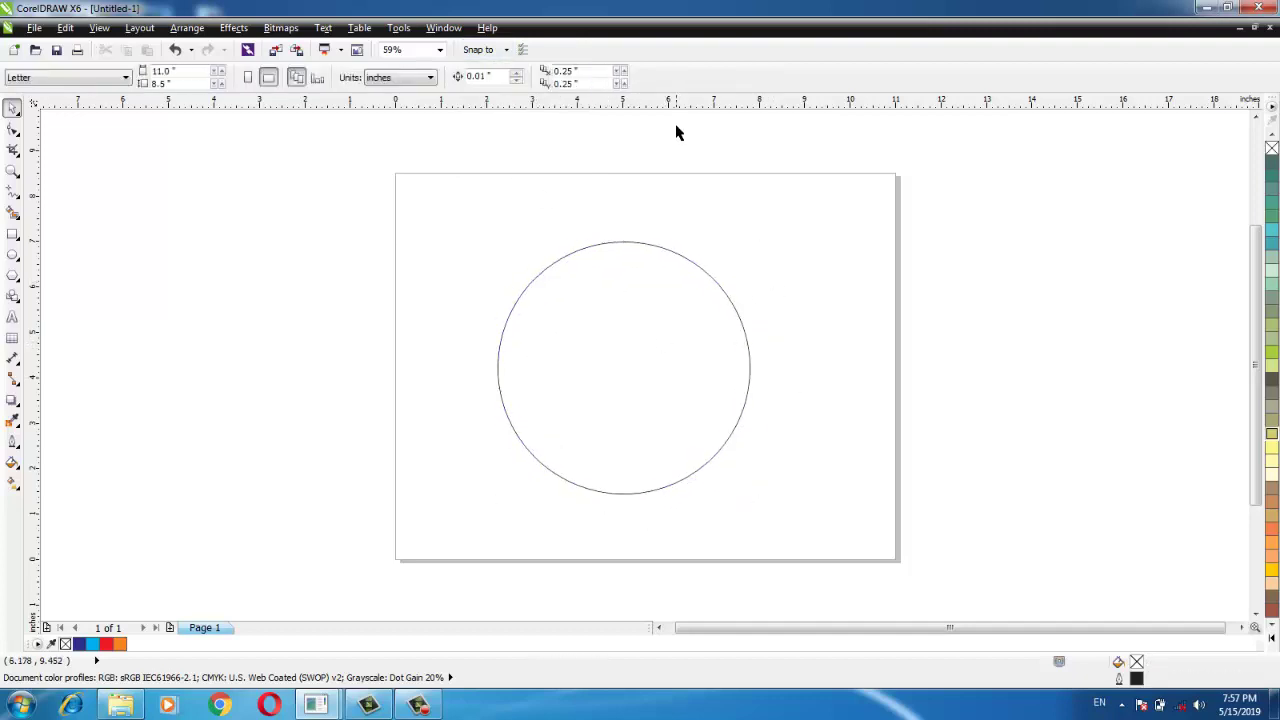
Add a horizontal guideline and adjust it to run through the circle's center
click(623, 244)
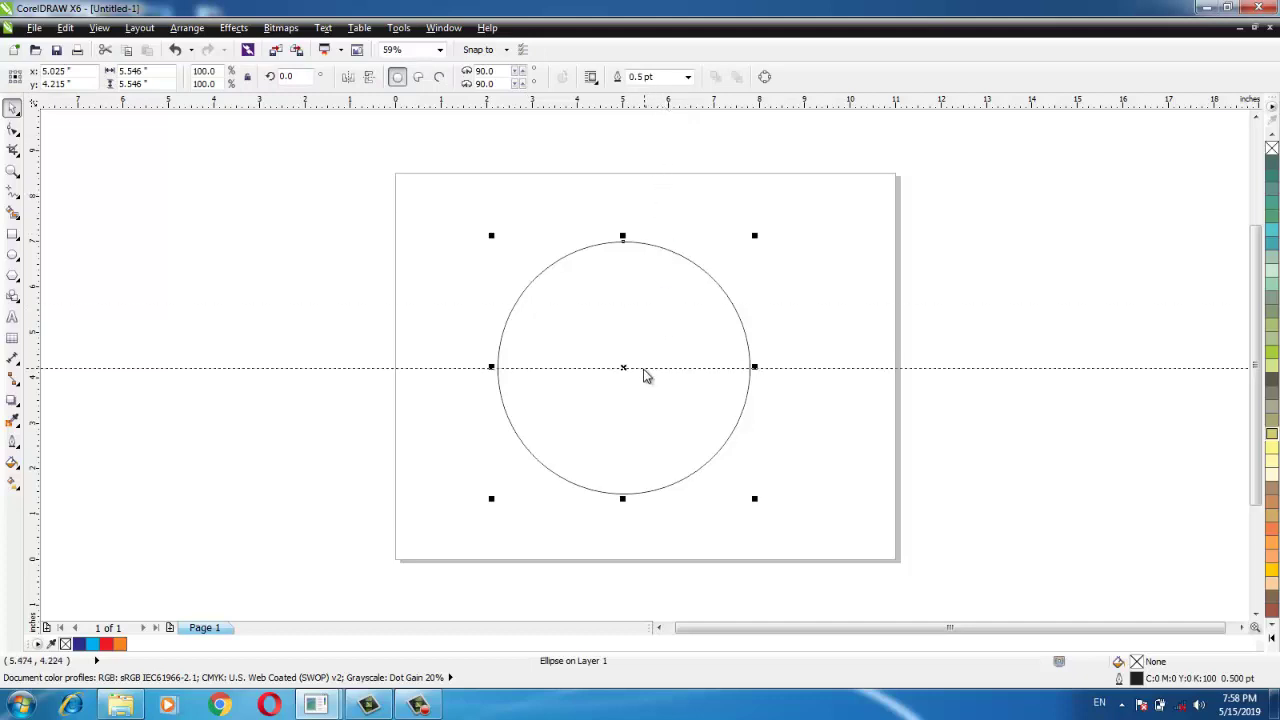
drag(643, 375, 641, 368)
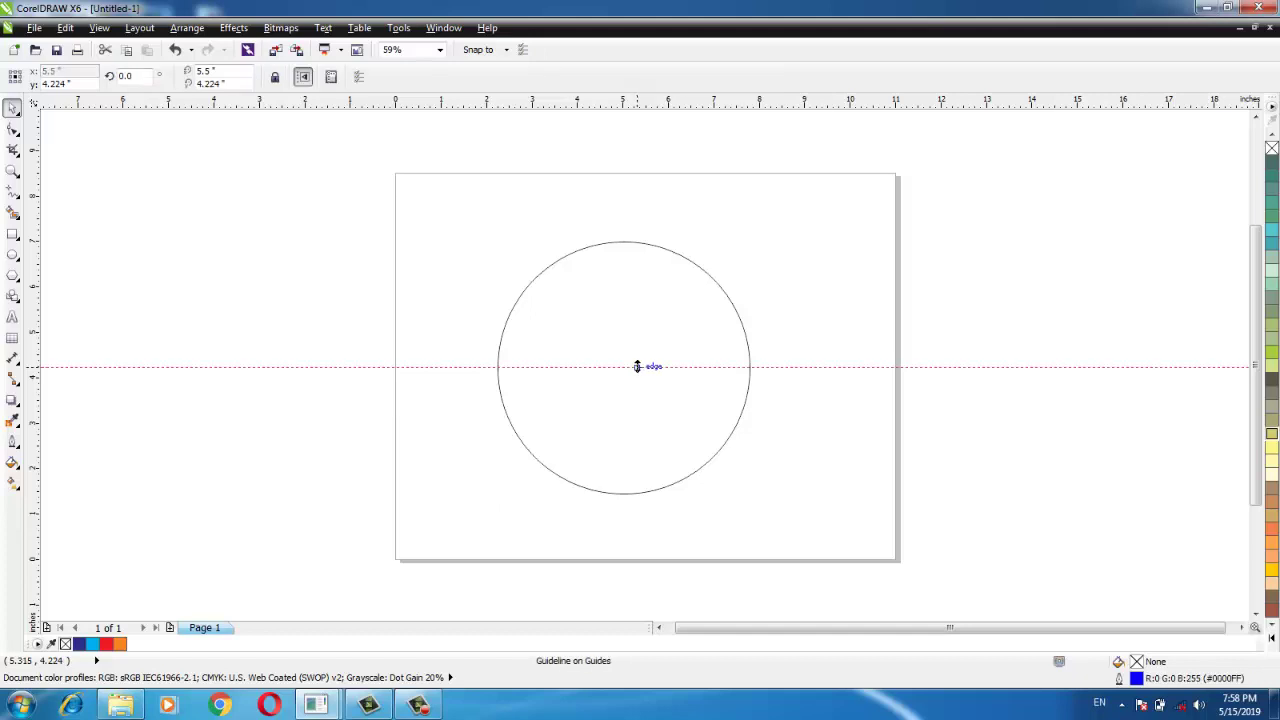
click(611, 335)
scroll(618, 370, up, 10)
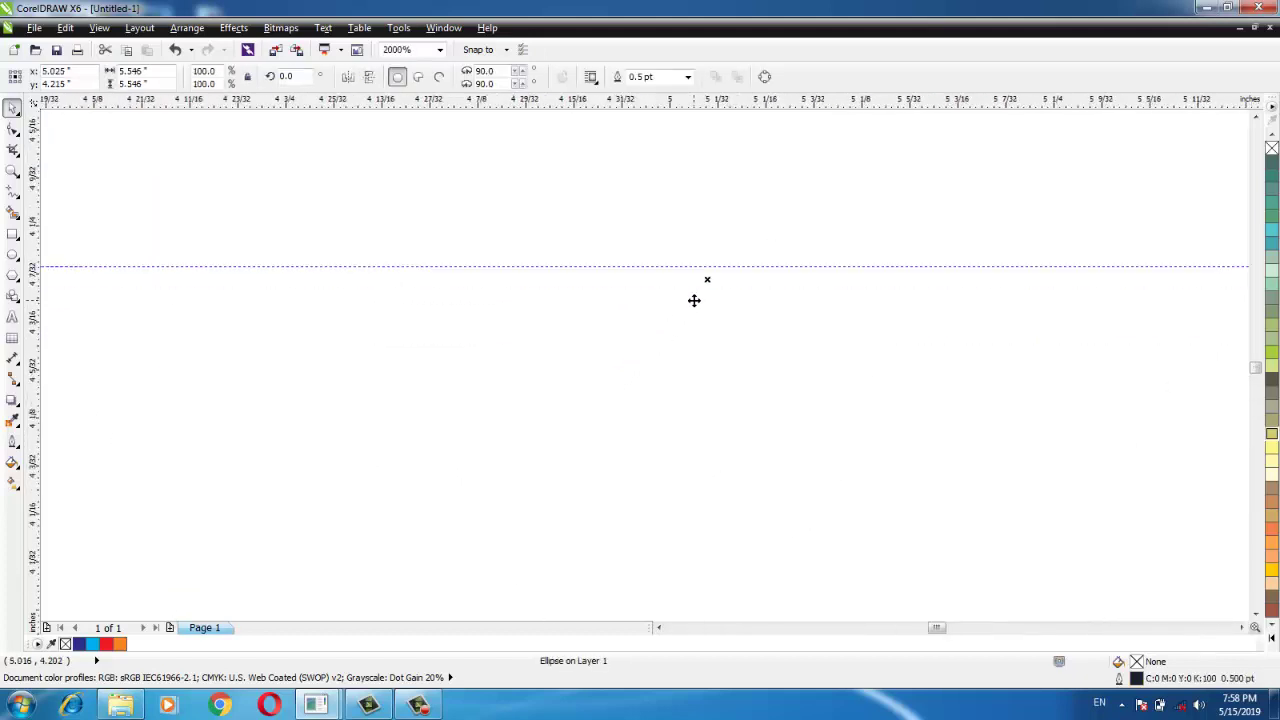
mouse_move(695, 213)
mouse_down()
mouse_move(691, 311)
mouse_move(743, 321)
mouse_up()
click(744, 255)
scroll(723, 297, down, 9)
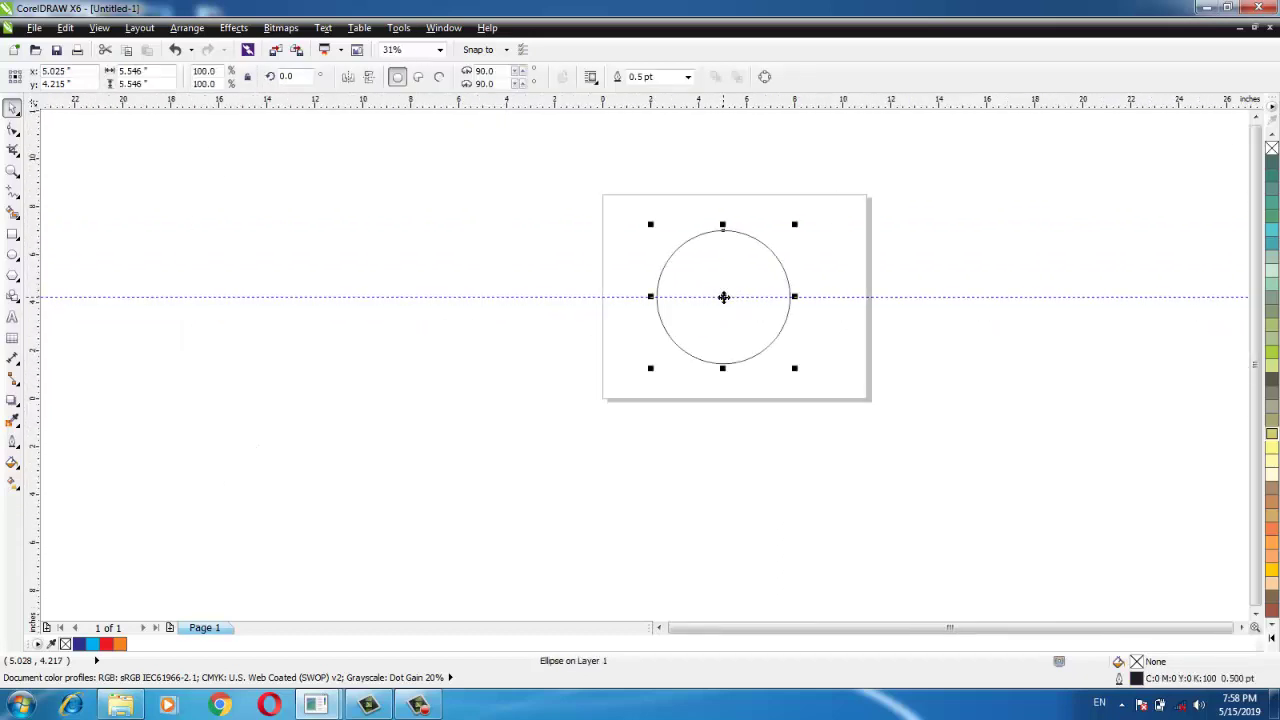
click(622, 195)
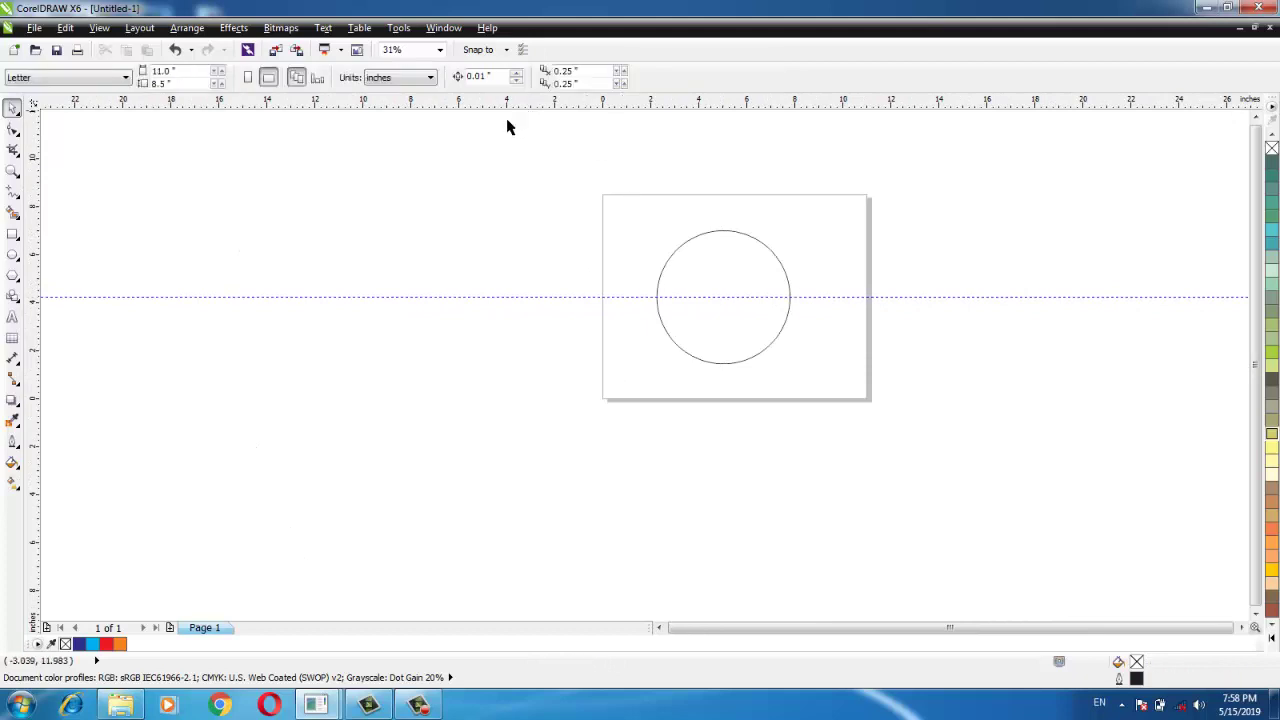
Add a vertical guideline and adjust it to cross the horizontal one at the circle's center
click(439, 50)
click(405, 75)
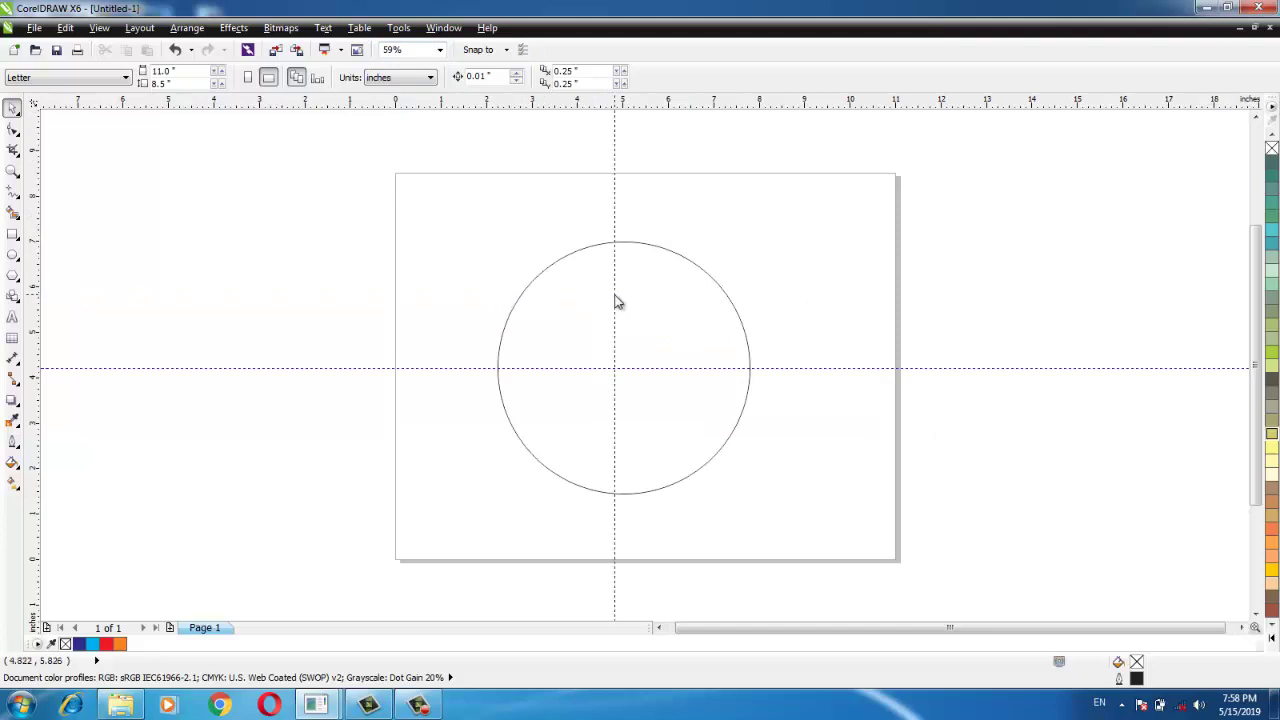
drag(624, 302, 630, 304)
click(627, 305)
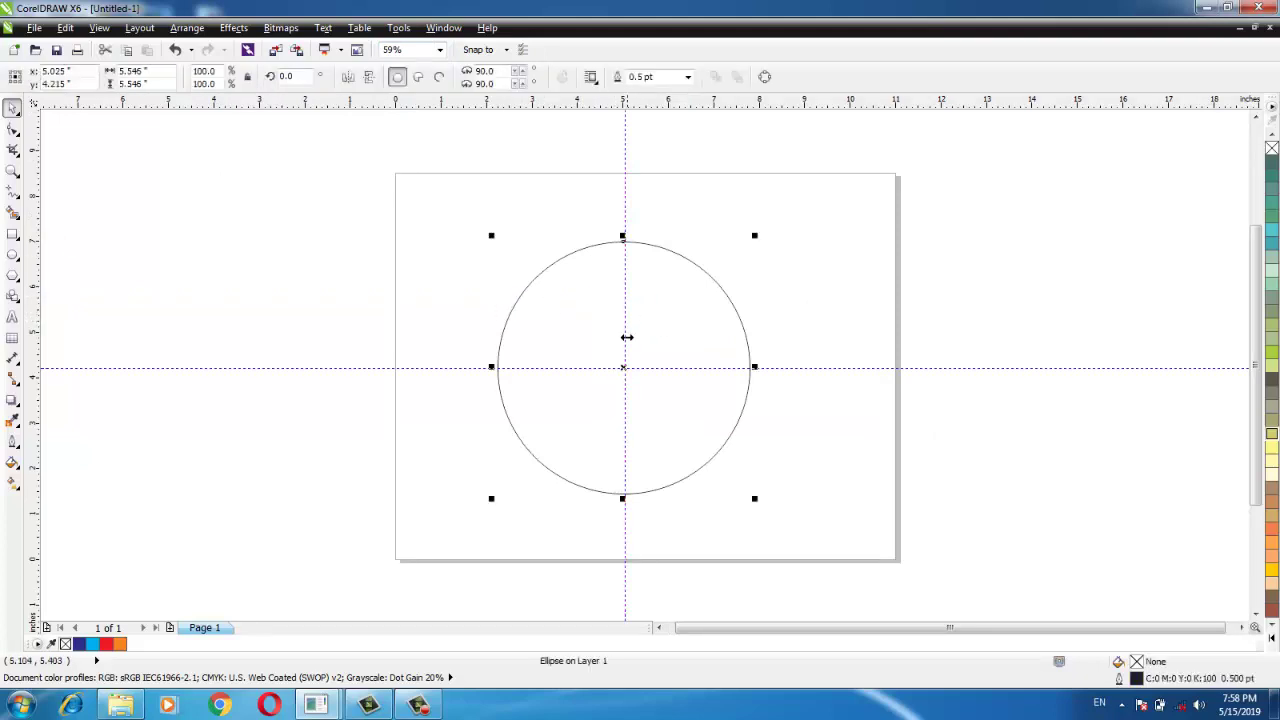
scroll(627, 337, up, 7)
drag(792, 380, 772, 378)
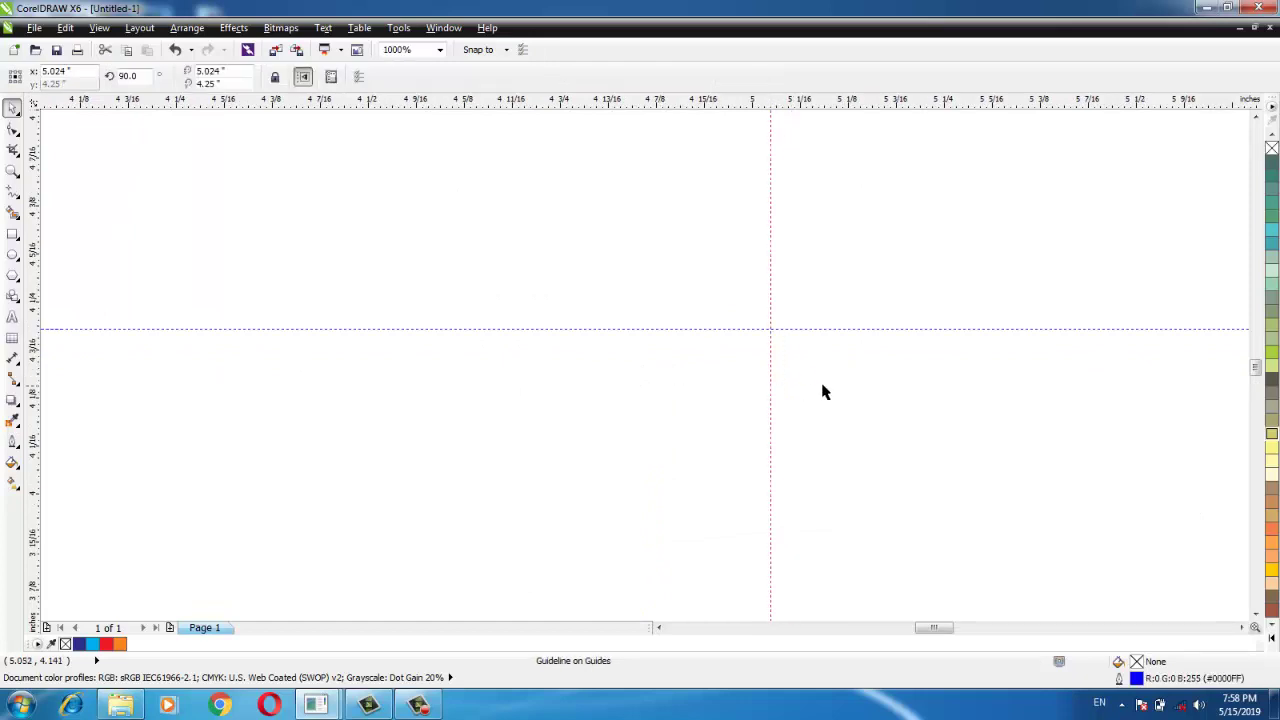
click(821, 385)
scroll(820, 383, down, 7)
click(558, 254)
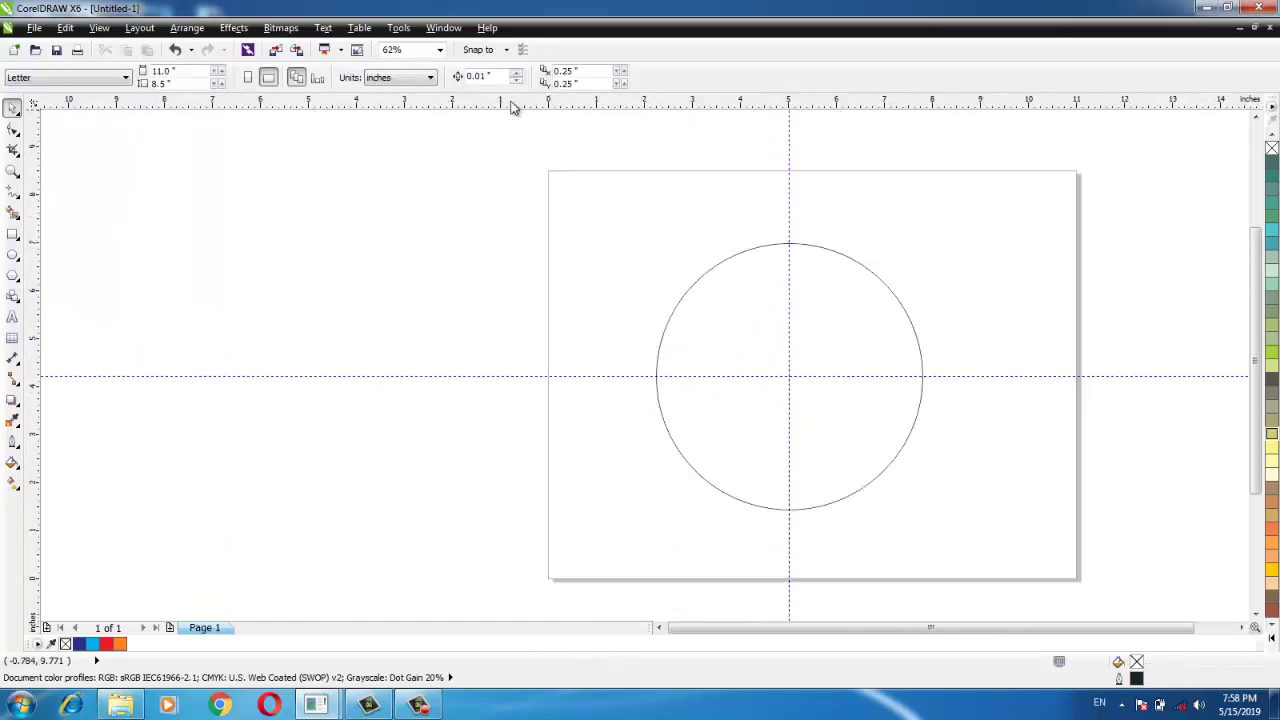
Duplicate the circle and place the copy to the right of the page
click(440, 49)
click(410, 76)
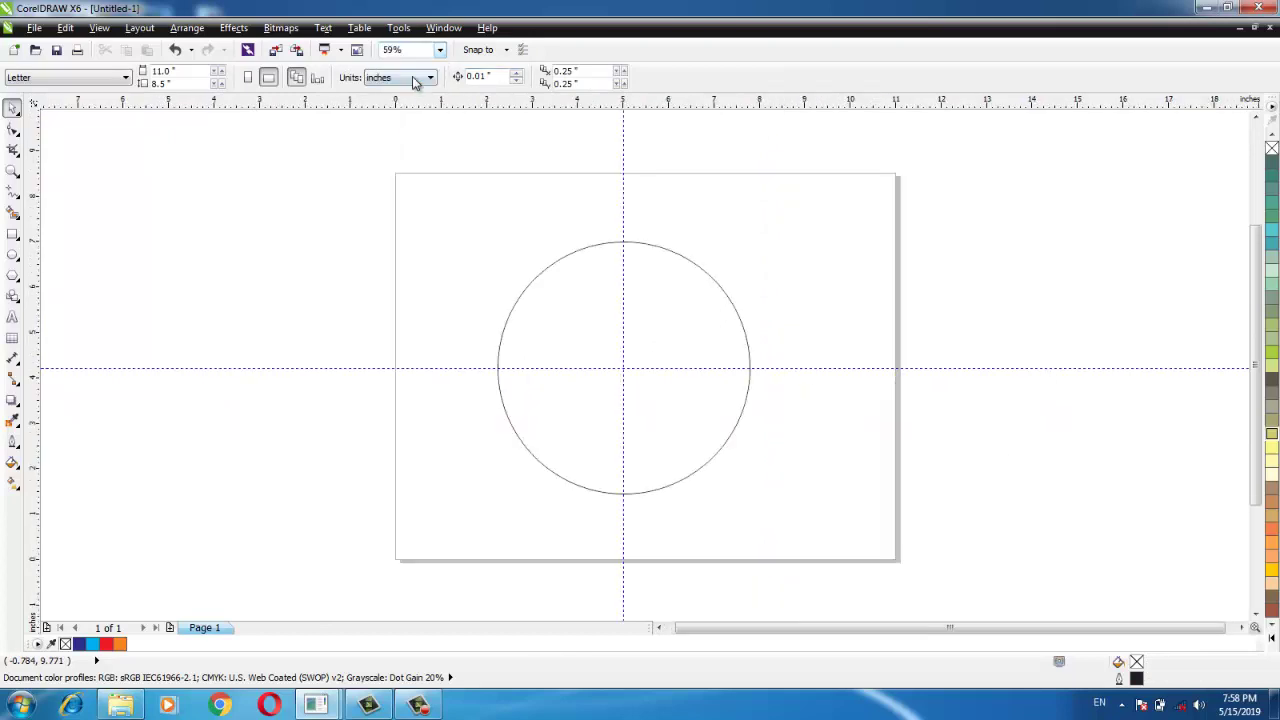
click(16, 233)
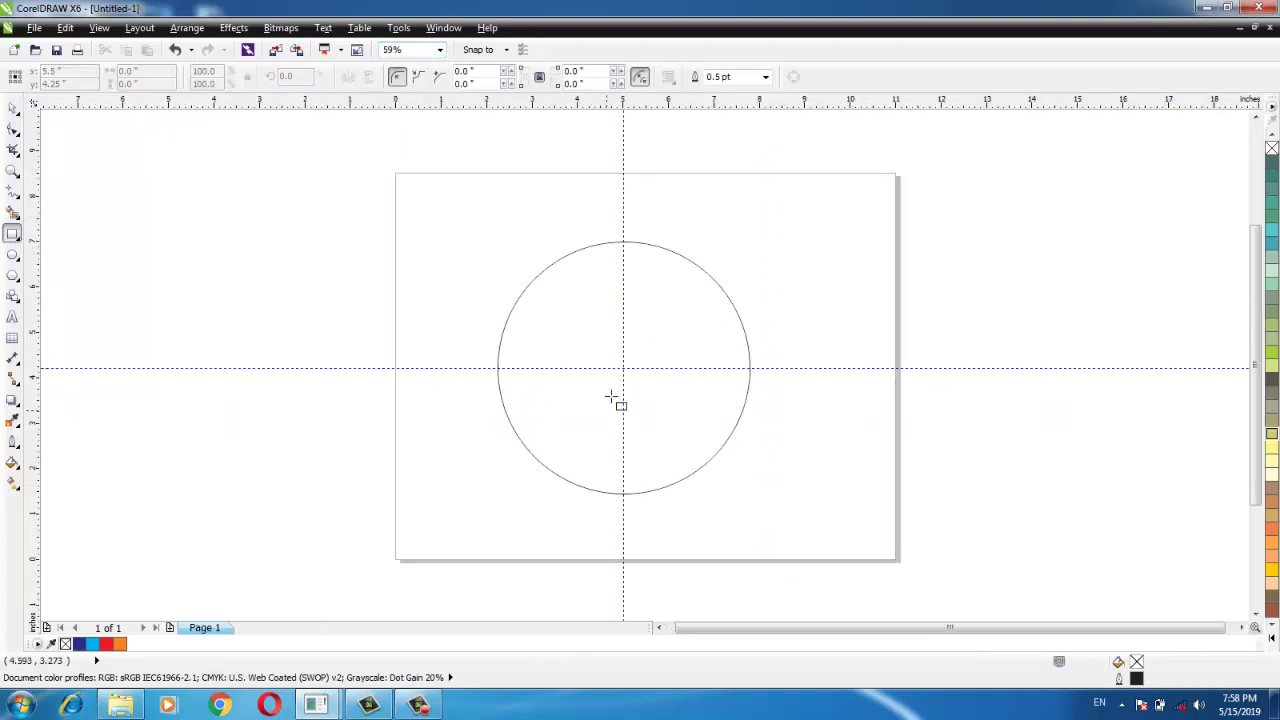
click(13, 107)
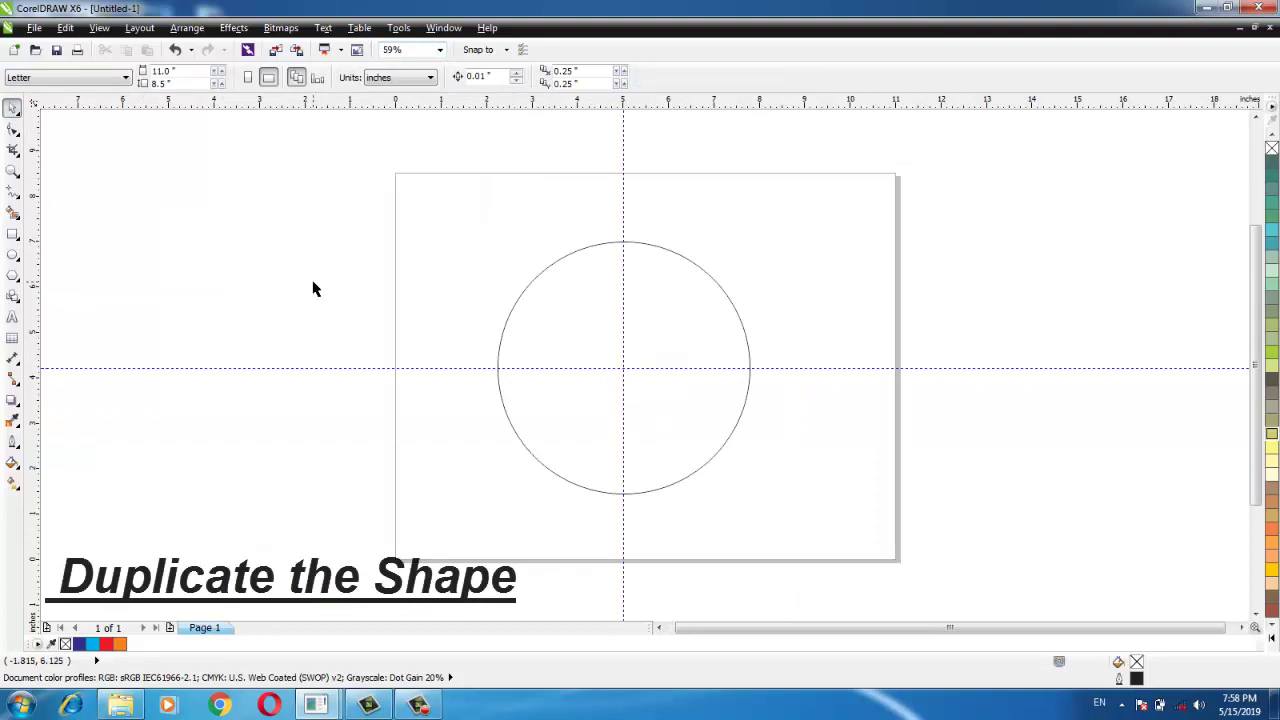
drag(711, 333, 1095, 347)
click(774, 266)
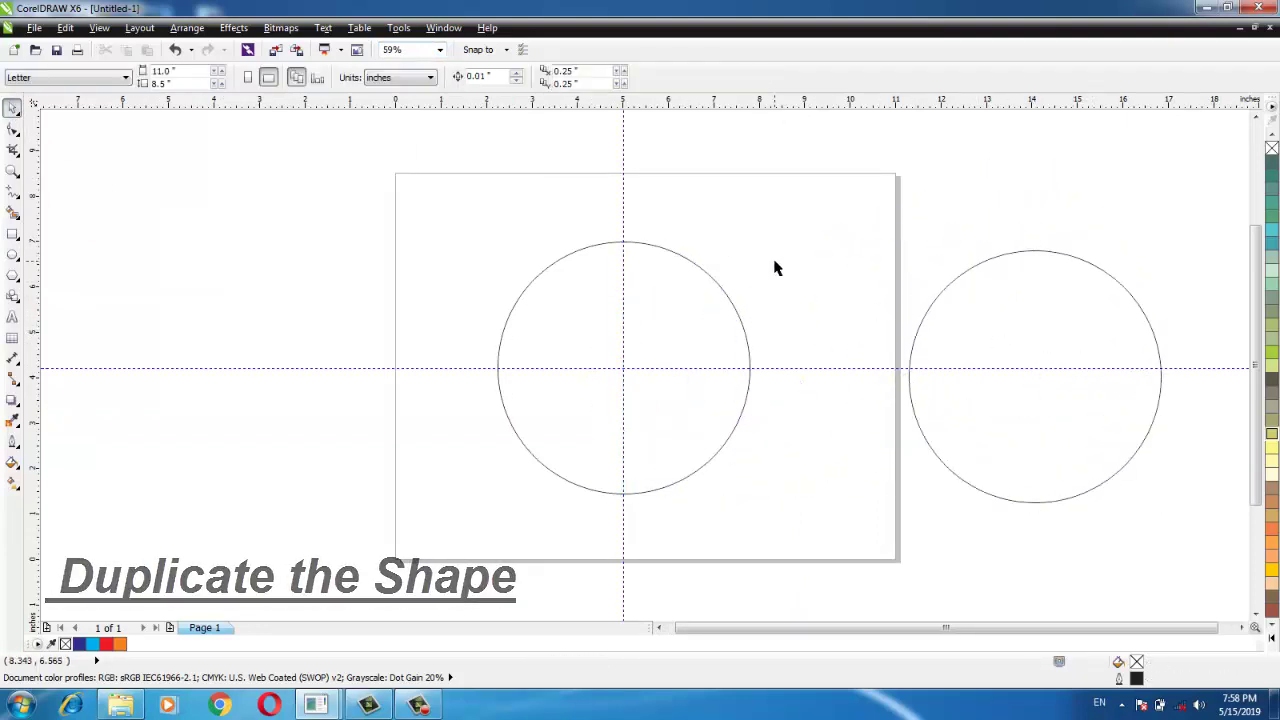
Draw a rectangle about 2.76 by 2.77 inches from the circle's center over its upper-left quadrant
click(13, 234)
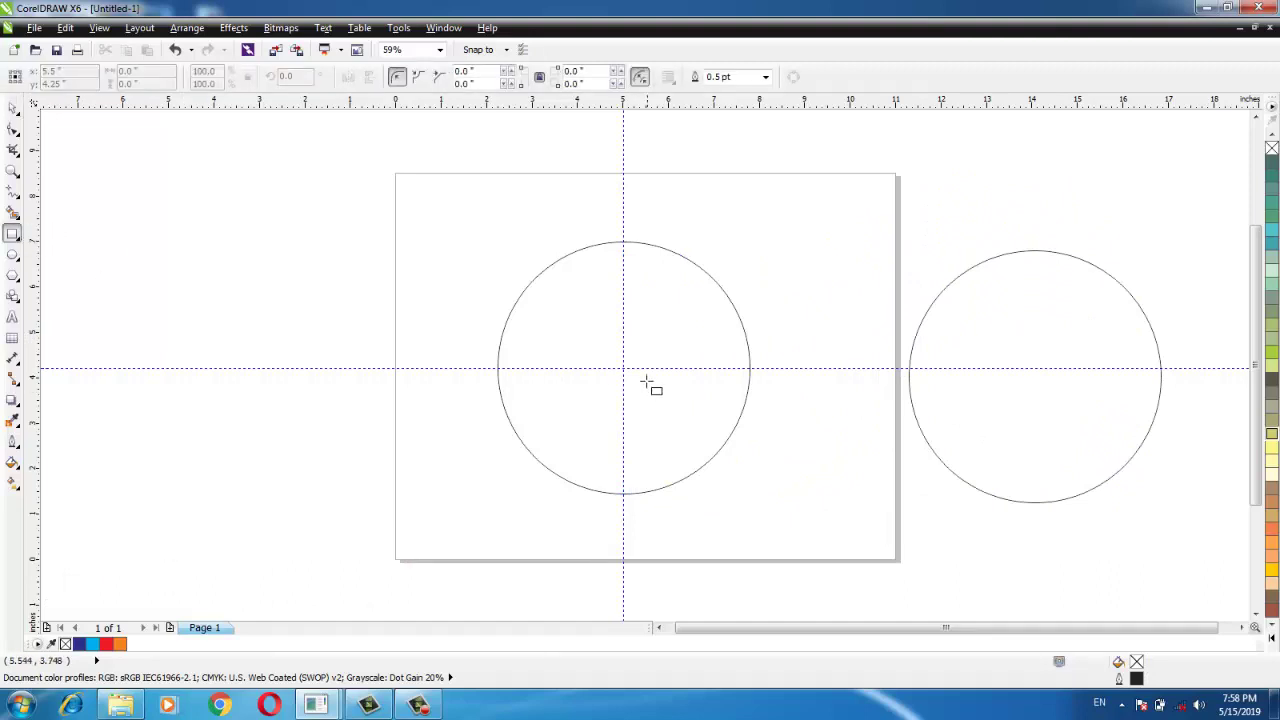
mouse_move(623, 367)
mouse_down()
mouse_move(500, 314)
mouse_move(497, 241)
mouse_up()
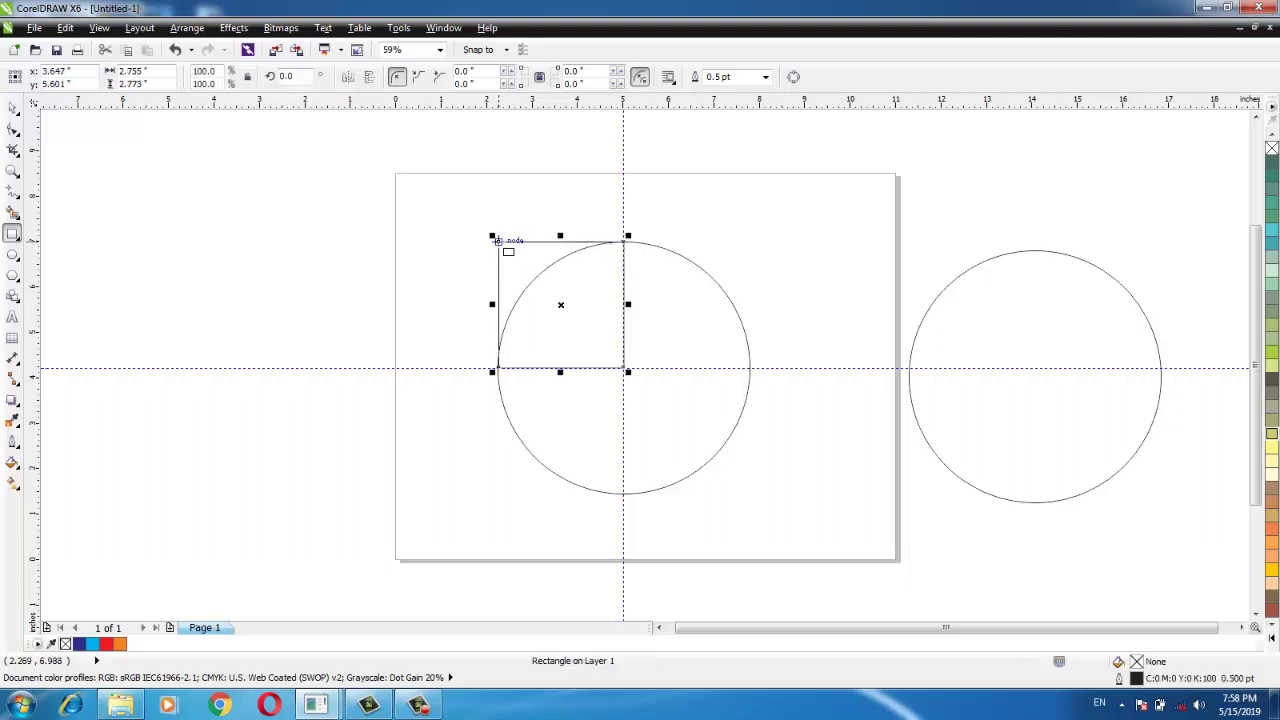
click(14, 108)
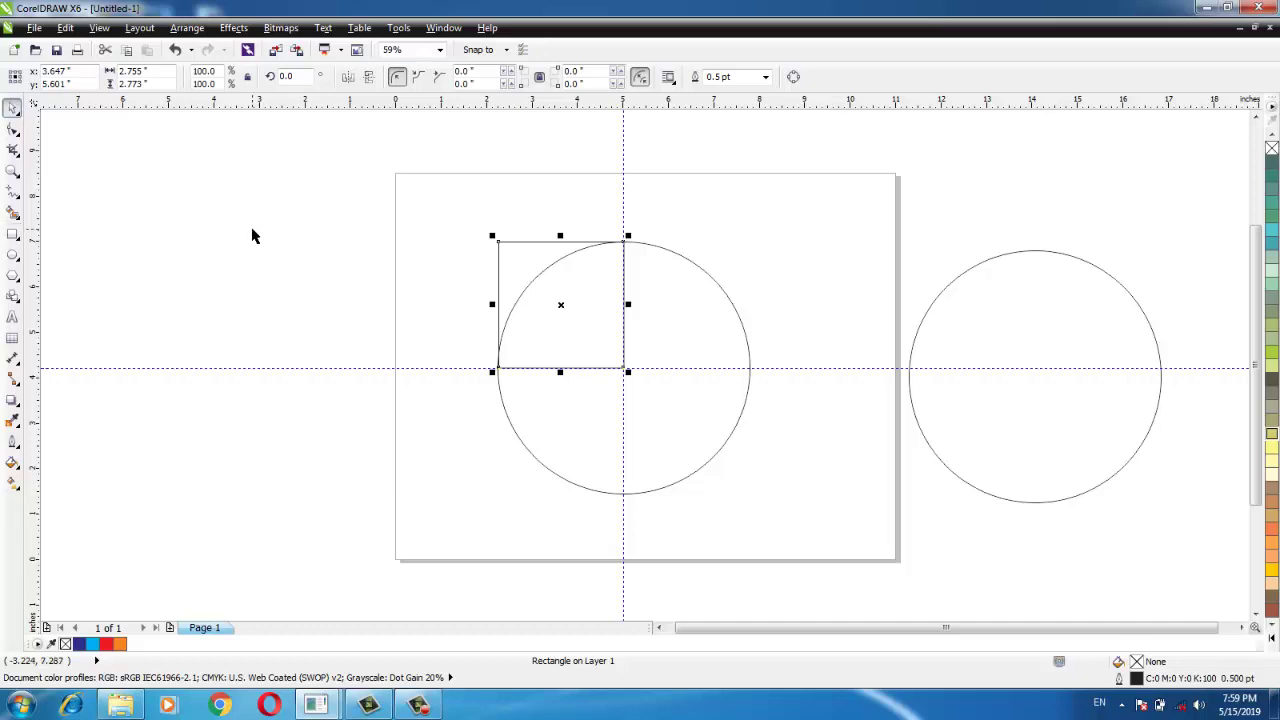
Extend the rectangle's left side to the circle's leftmost edge and check the fit at the circle's top
scroll(520, 363, up, 4)
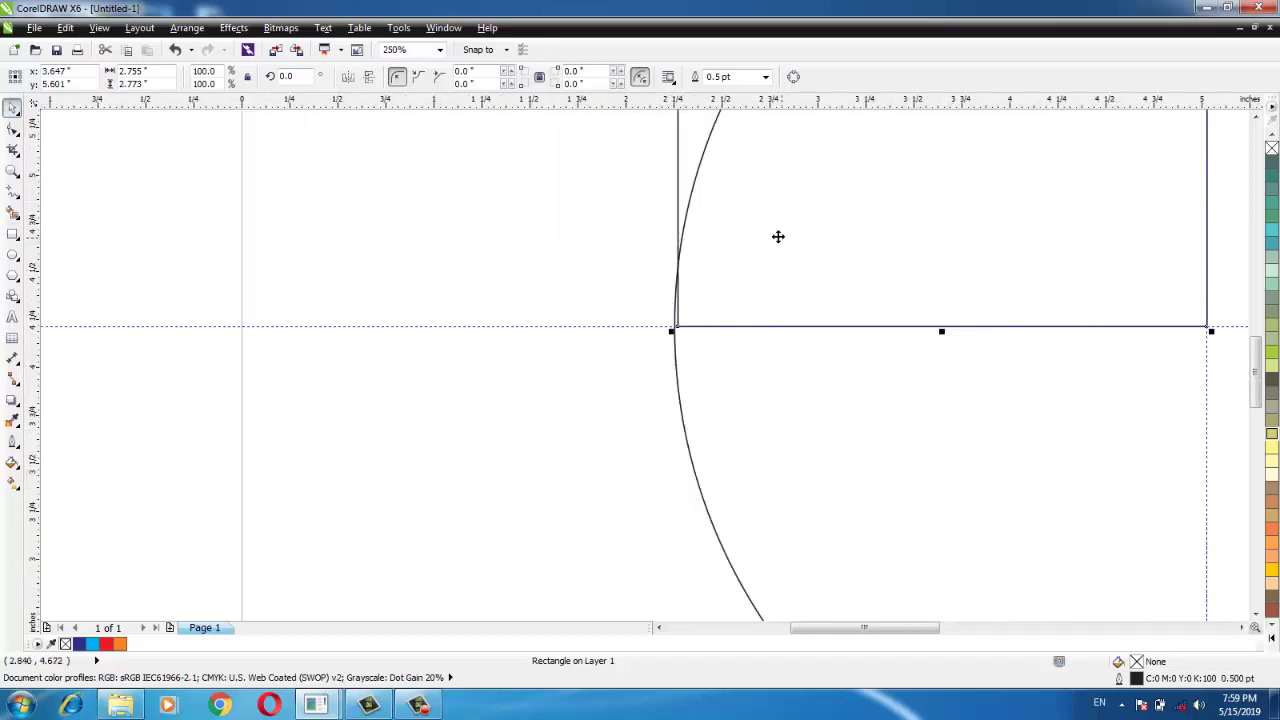
scroll(1259, 398, up, 3)
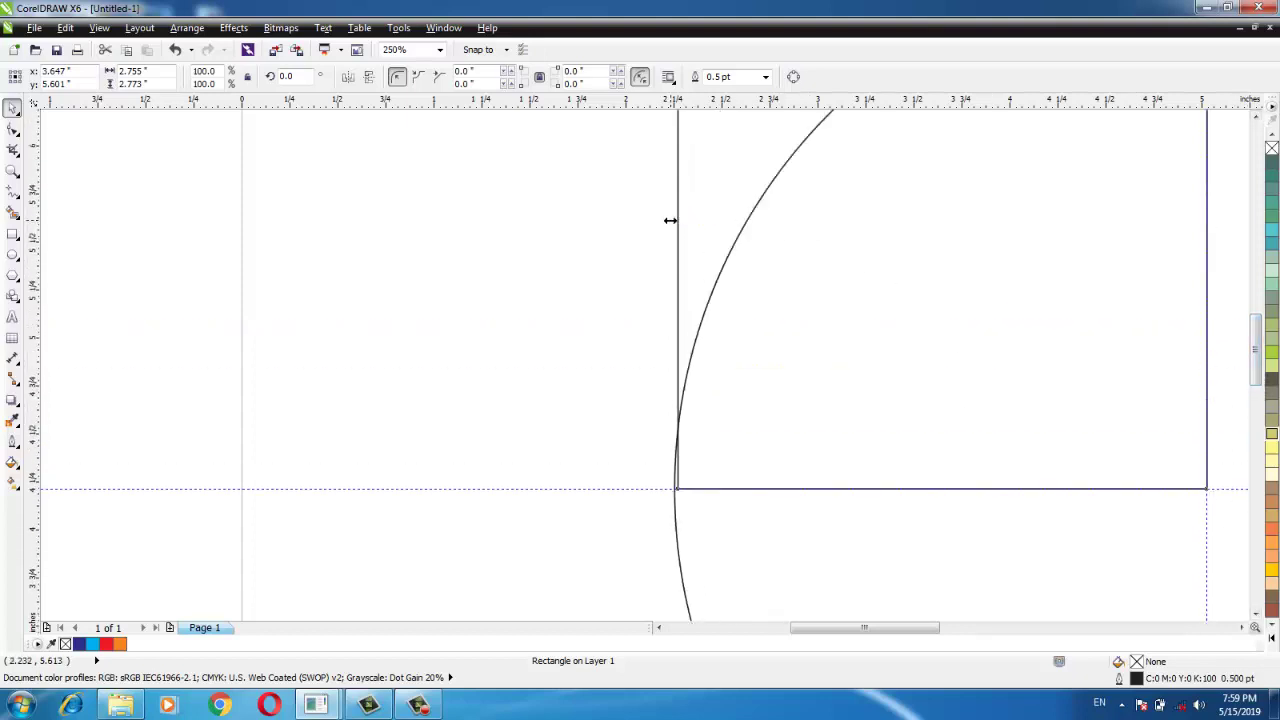
mouse_move(670, 221)
mouse_down()
mouse_move(637, 220)
mouse_move(666, 230)
mouse_up()
click(667, 233)
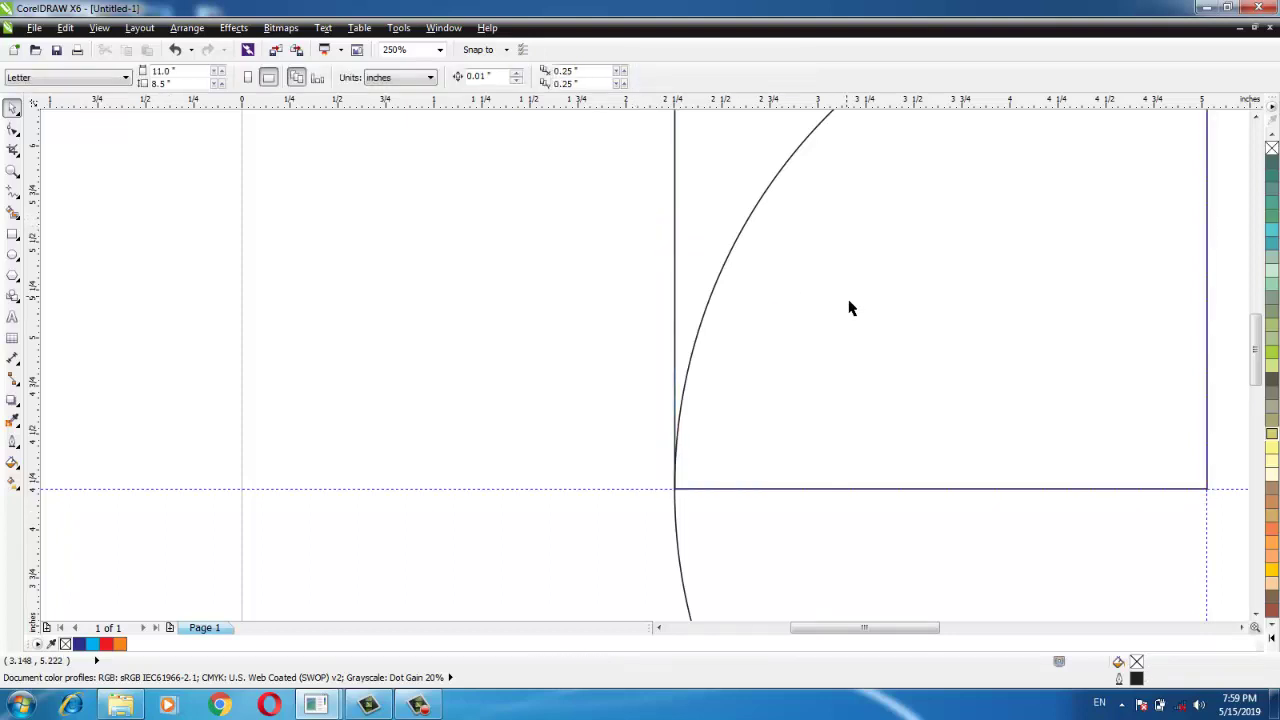
scroll(1017, 217, down, 3)
scroll(934, 209, up, 5)
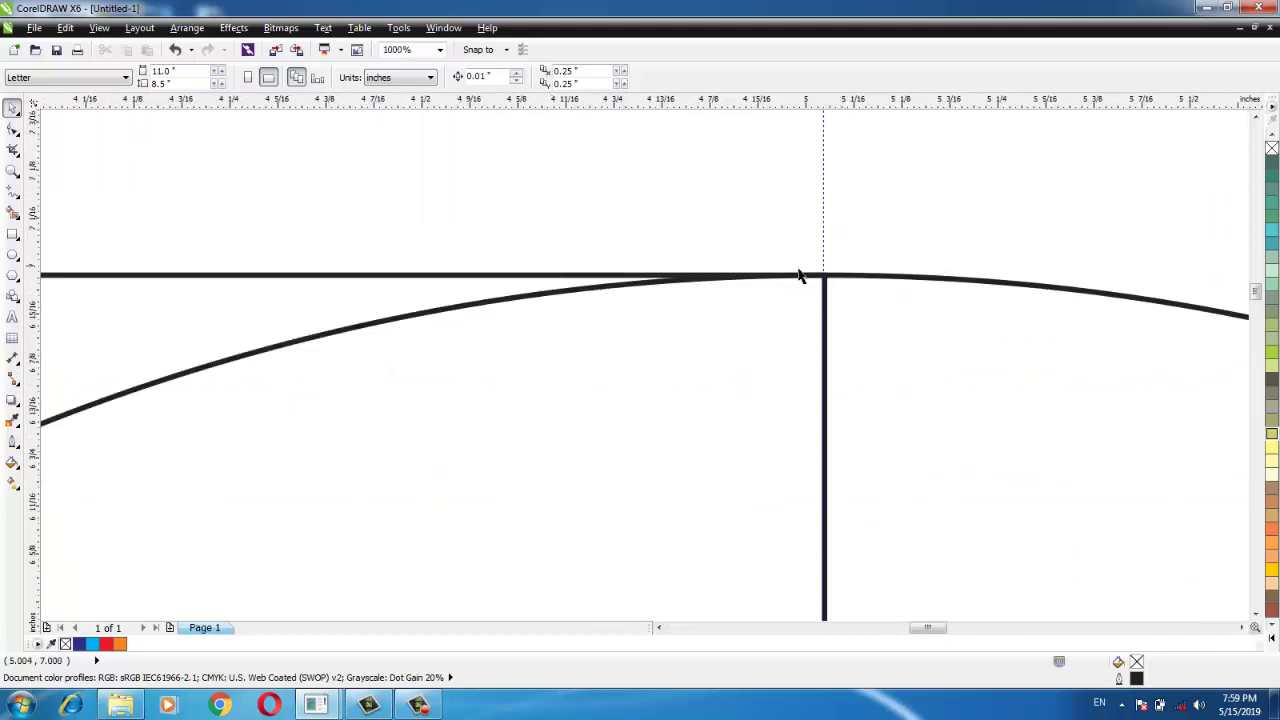
scroll(790, 279, down, 5)
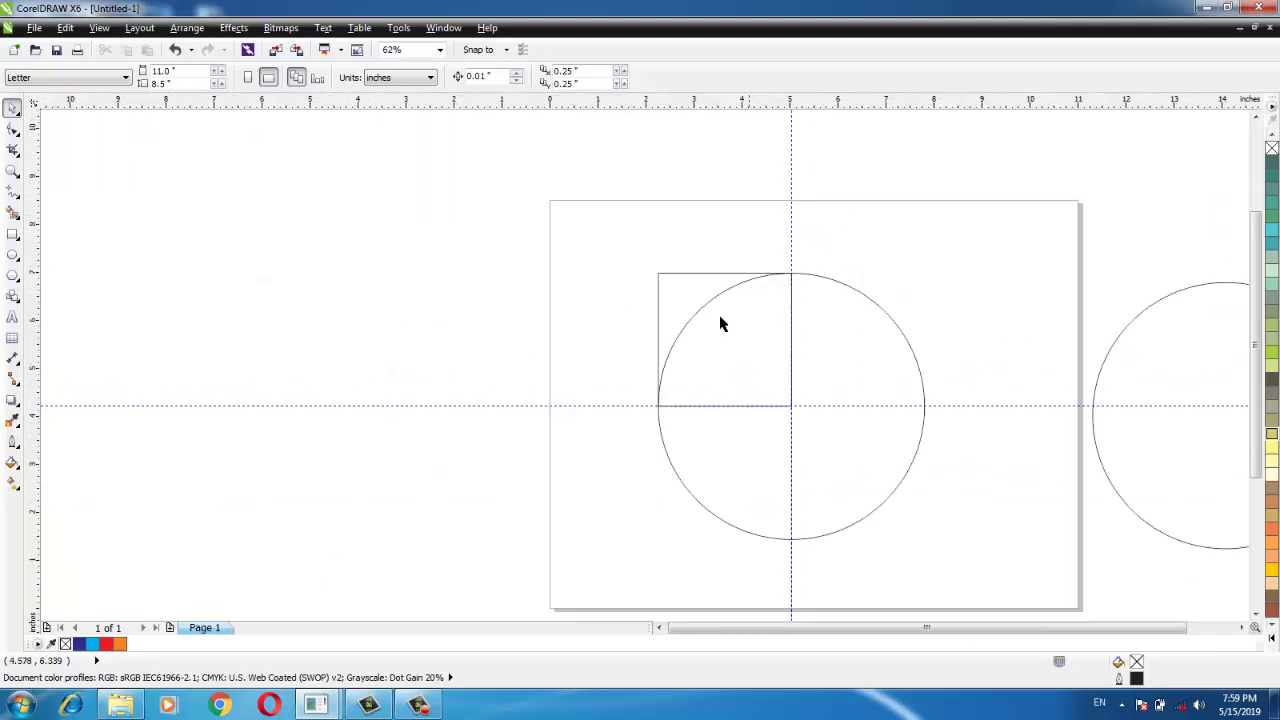
Align the rectangle and the original circle to each other by their left and top edges
click(680, 291)
shift+click(870, 377)
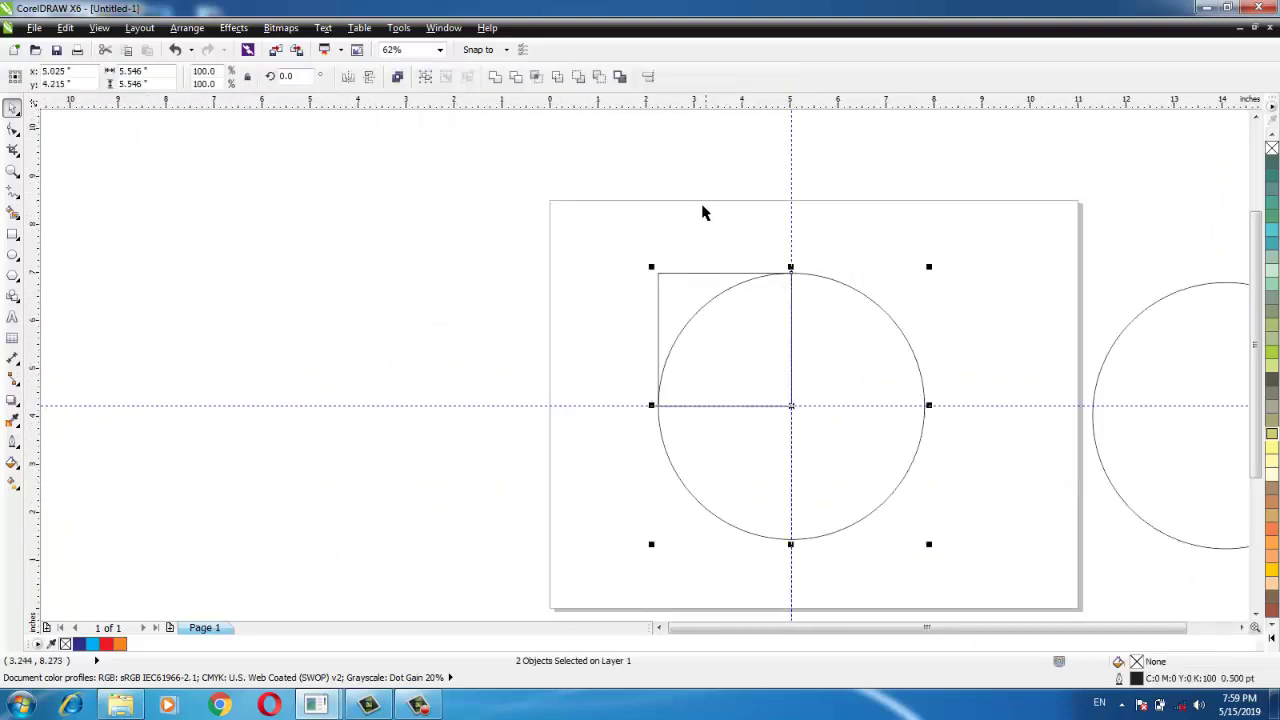
click(647, 76)
drag(680, 276, 324, 208)
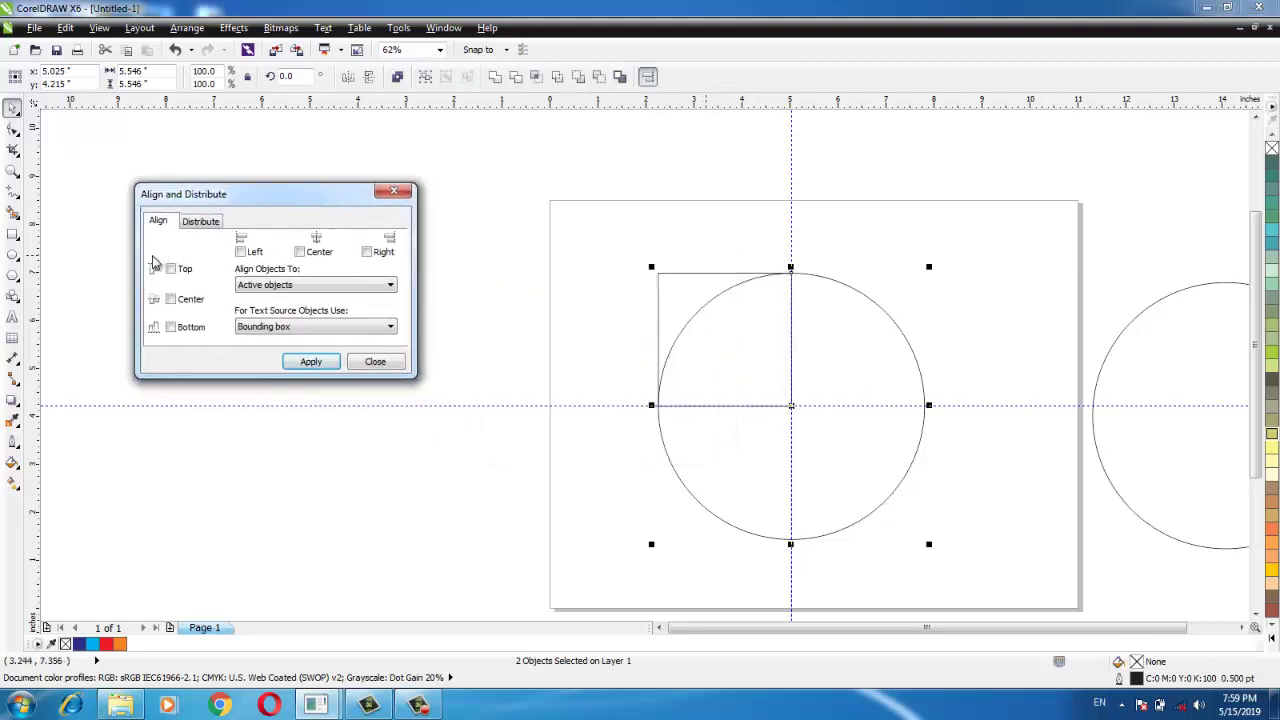
click(241, 252)
click(296, 364)
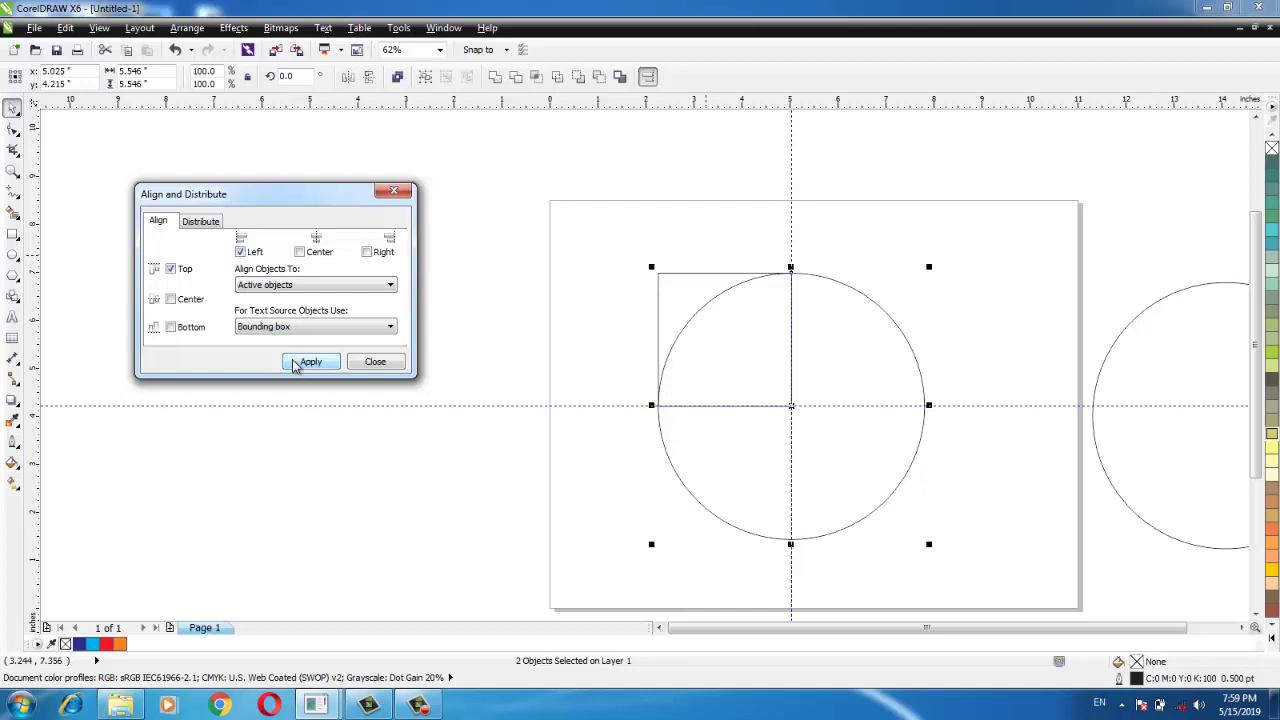
click(374, 364)
click(478, 349)
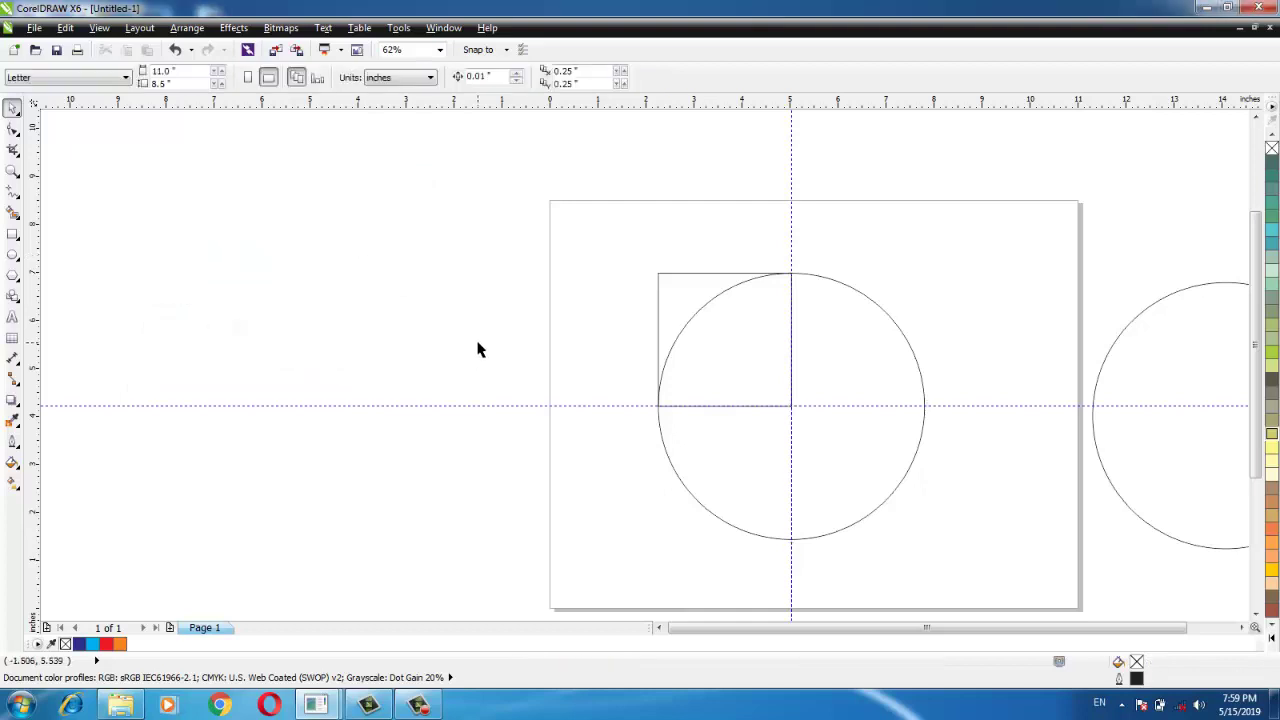
Weld the rectangle and the original circle into a single teardrop shape
click(687, 292)
shift+click(848, 361)
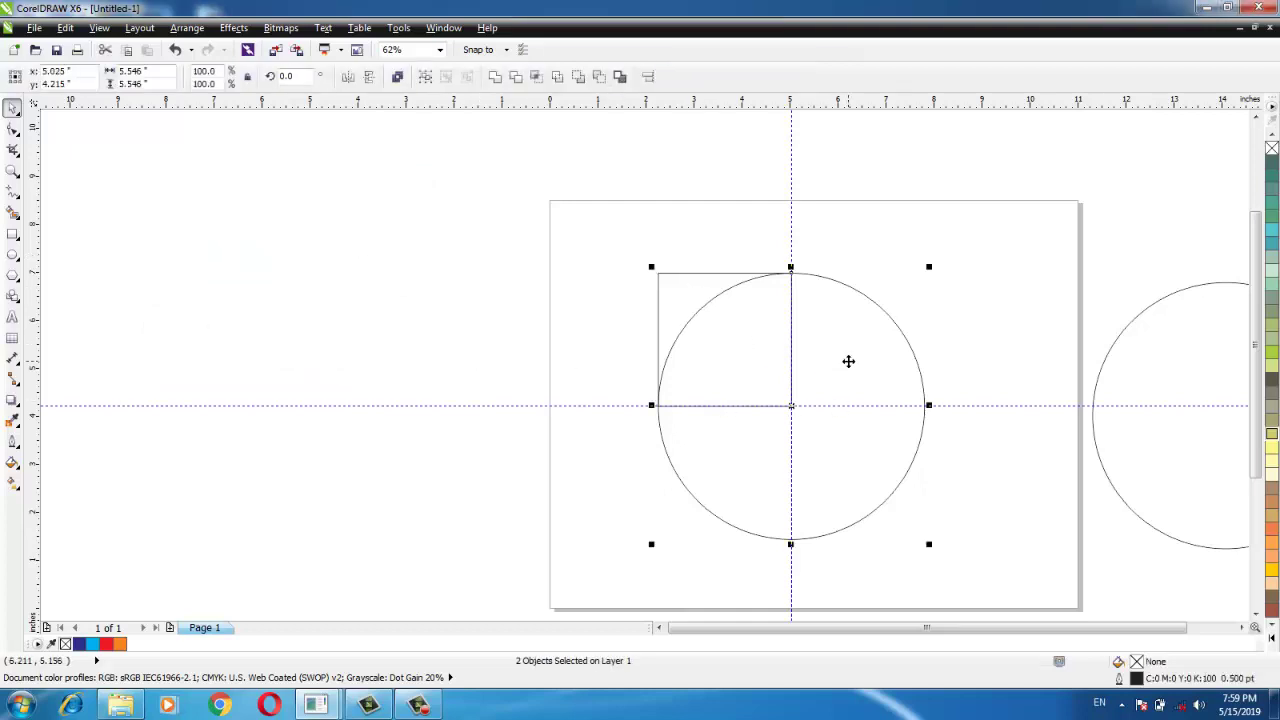
click(495, 78)
click(508, 289)
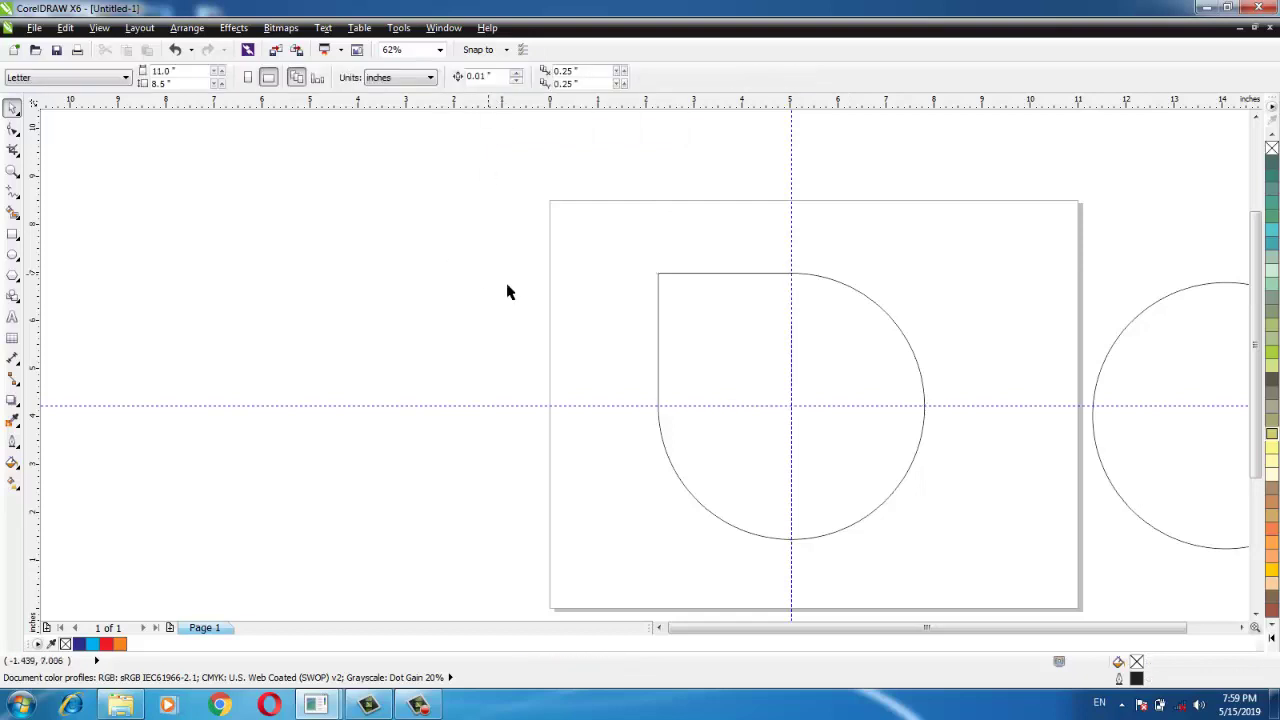
Move the duplicate circle over the teardrop's right half, with its left edge on the vertical guideline
scroll(526, 303, down, 2)
click(439, 50)
click(424, 62)
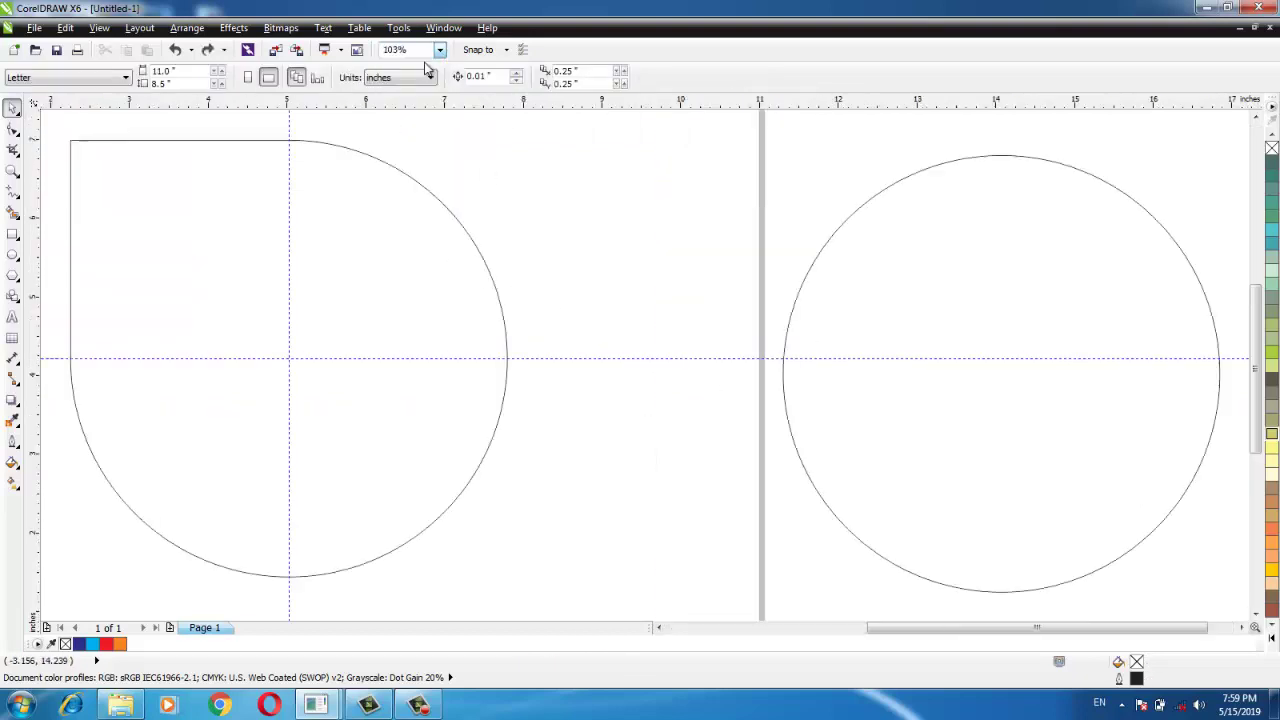
click(1007, 381)
drag(1007, 381, 511, 383)
Align the duplicate circle and the teardrop by their vertical centers
shift+click(505, 321)
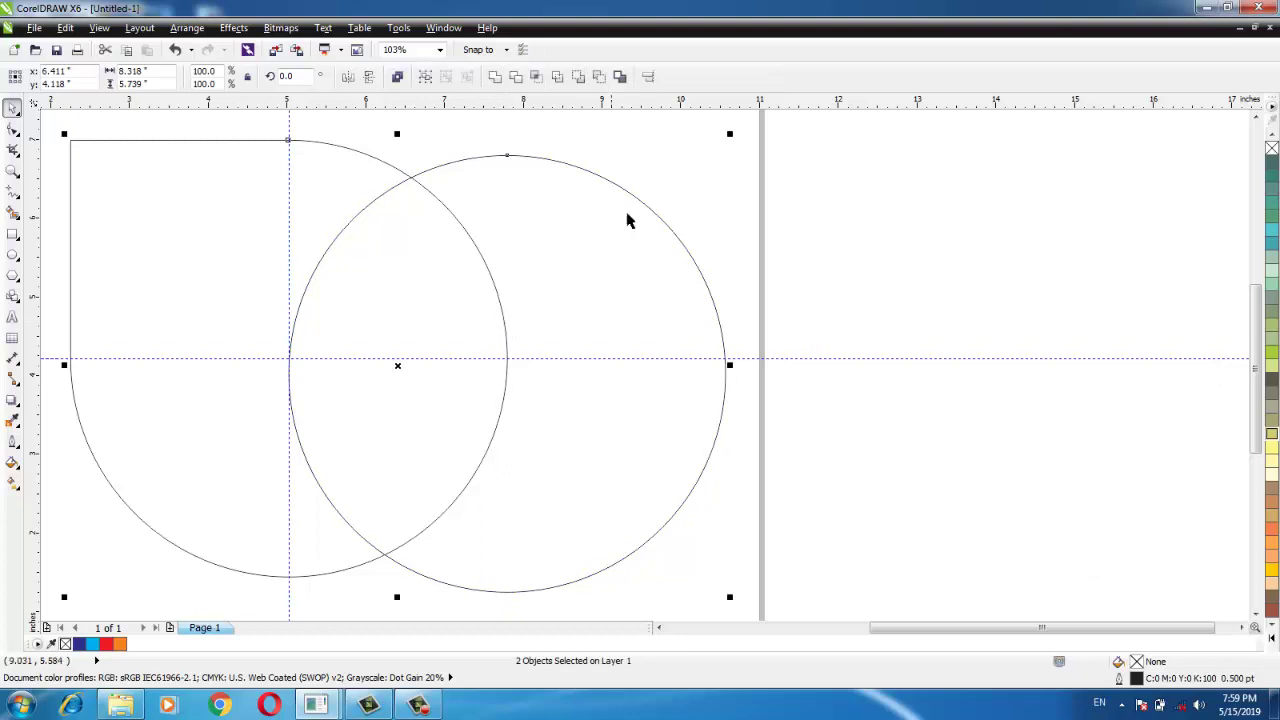
click(647, 78)
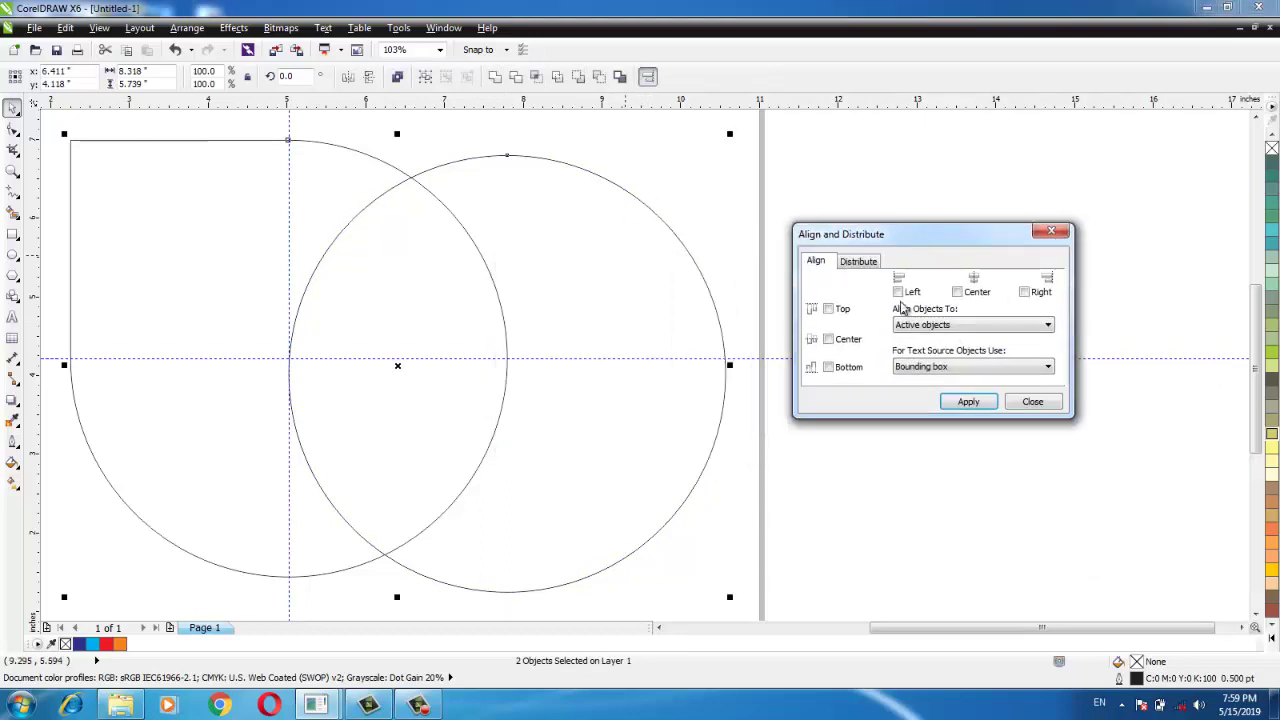
click(970, 404)
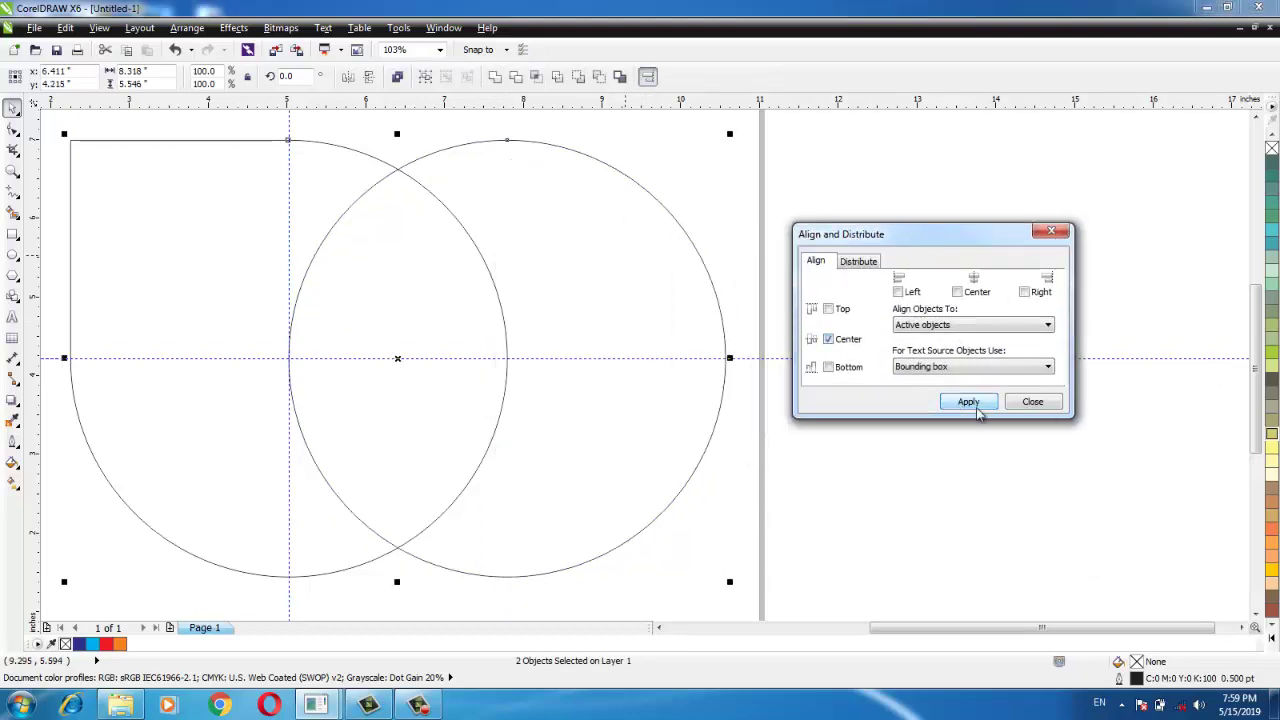
click(1033, 401)
click(891, 274)
scroll(771, 274, down, 2)
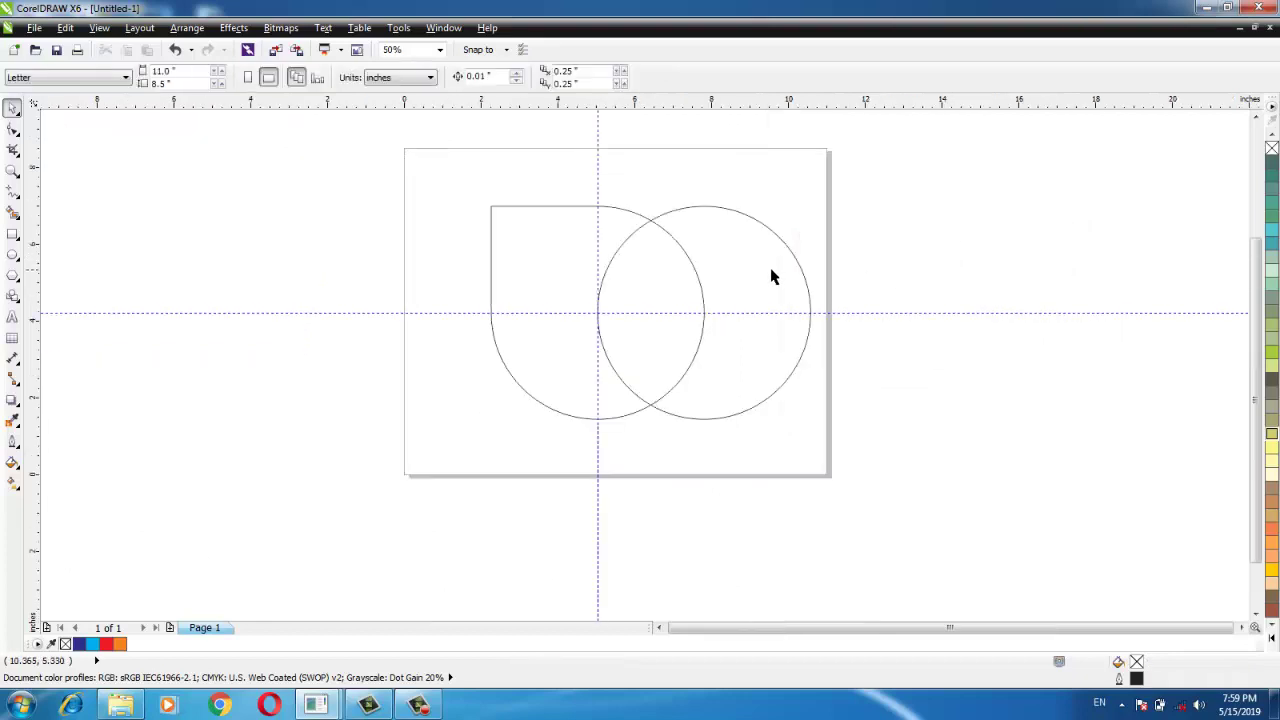
Trim the teardrop with the overlapping duplicate circle, and delete the circle
click(705, 270)
shift+click(566, 277)
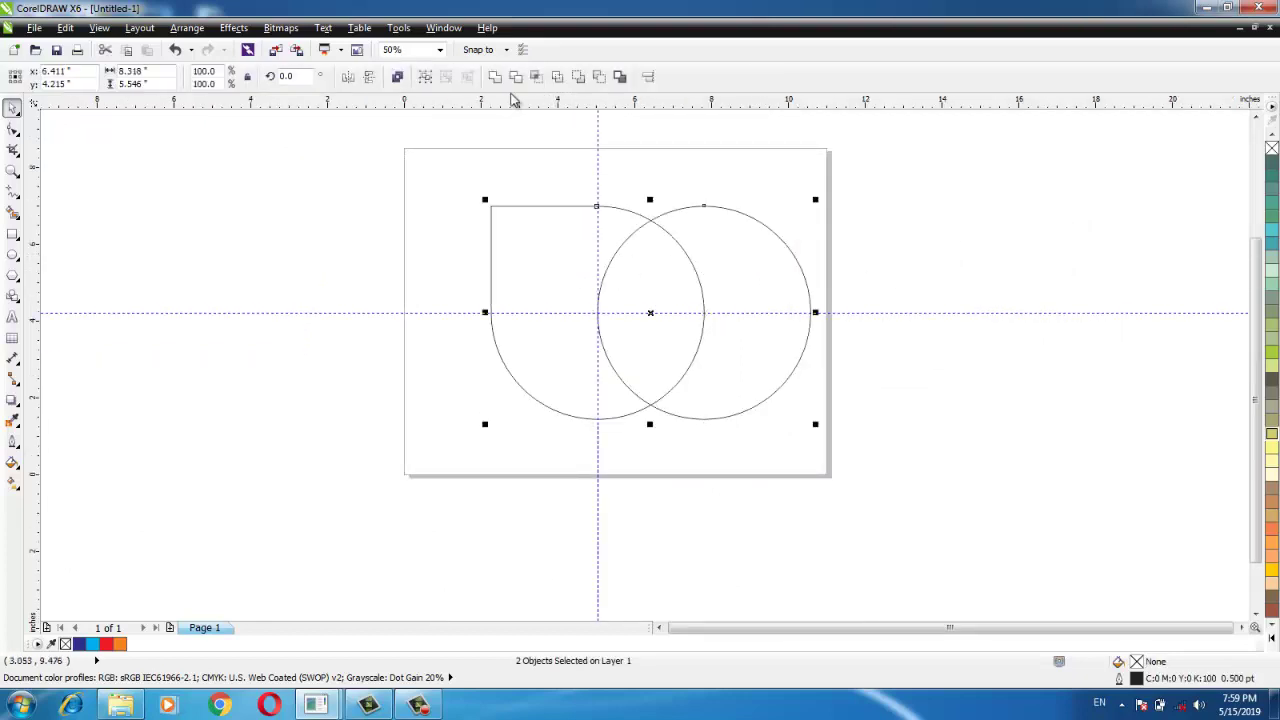
click(514, 78)
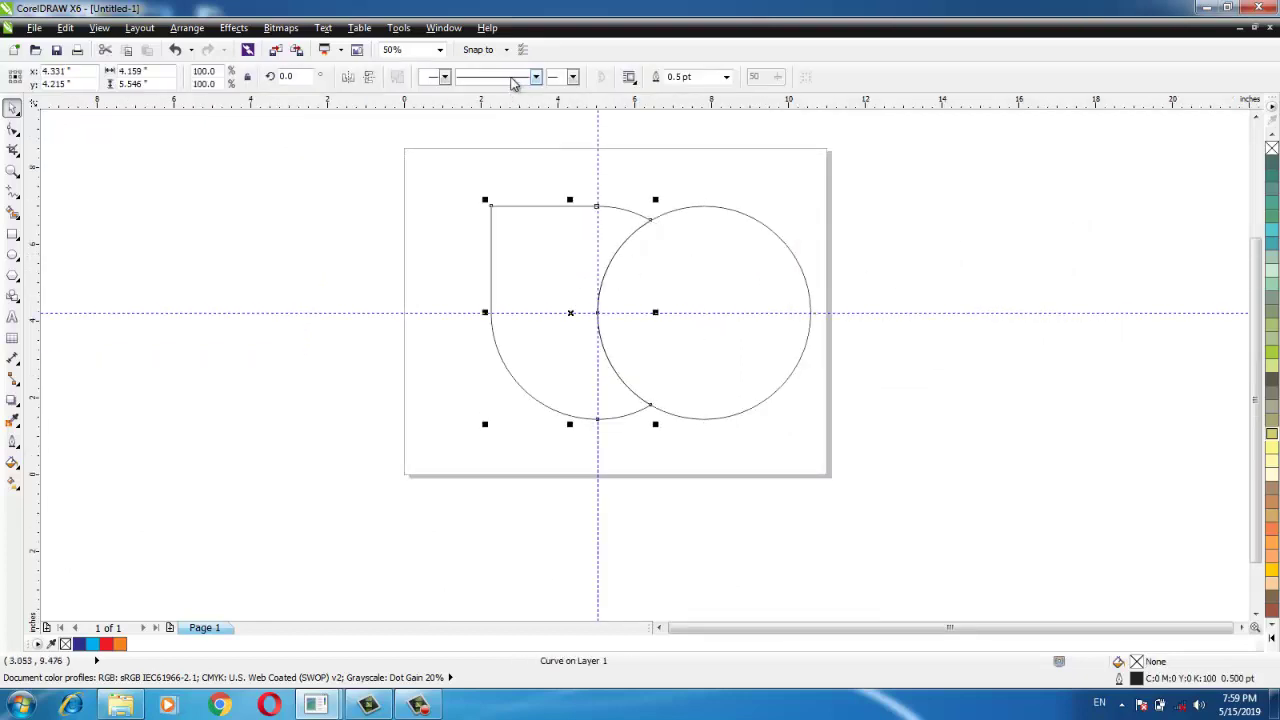
click(876, 252)
click(768, 262)
key(Delete)
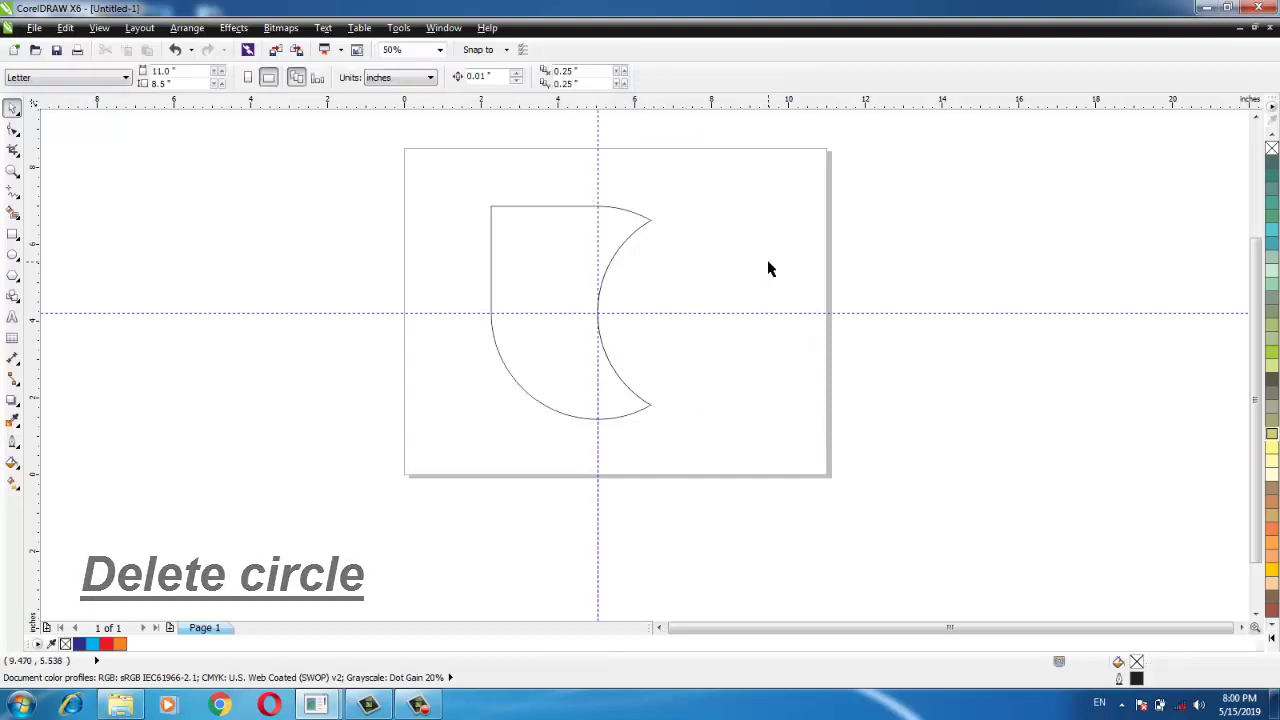
Delete the horizontal and vertical guidelines
click(743, 313)
key(Delete)
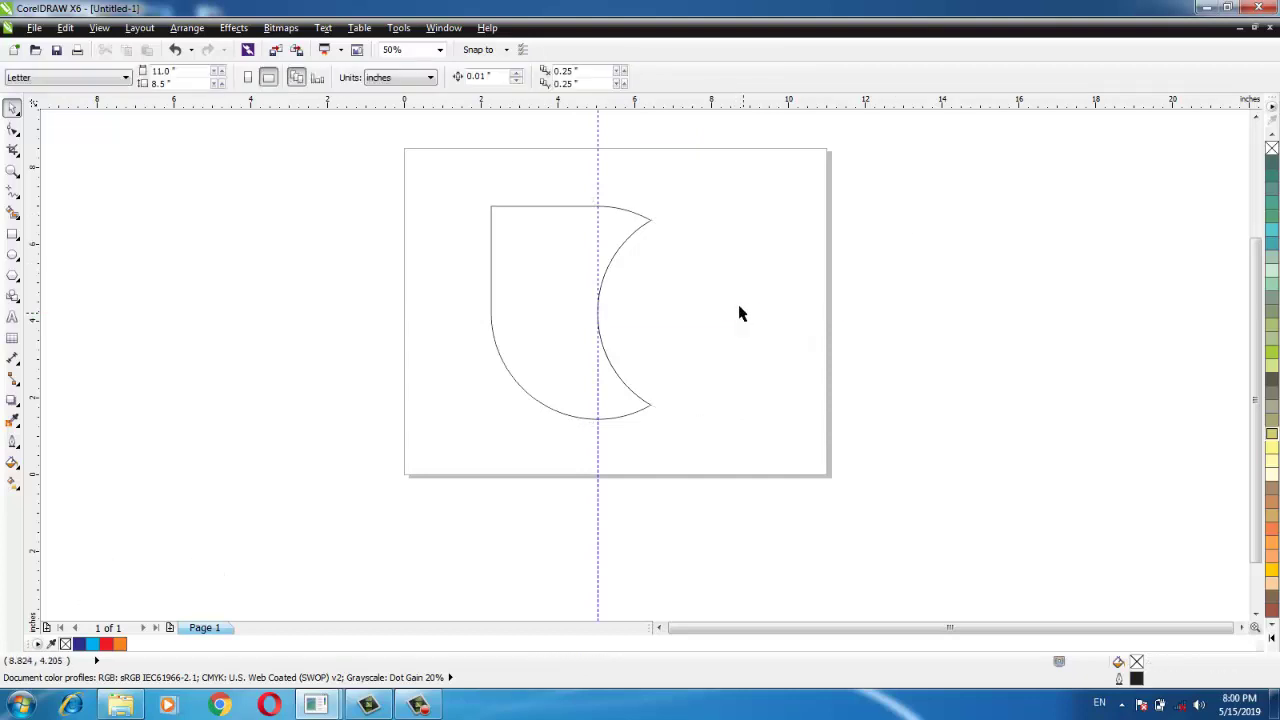
click(595, 172)
key(Delete)
Scale the trimmed shape down proportionally about its center to 63.6%, about 2.645 by 3.526 inches
scroll(611, 229, down, 1)
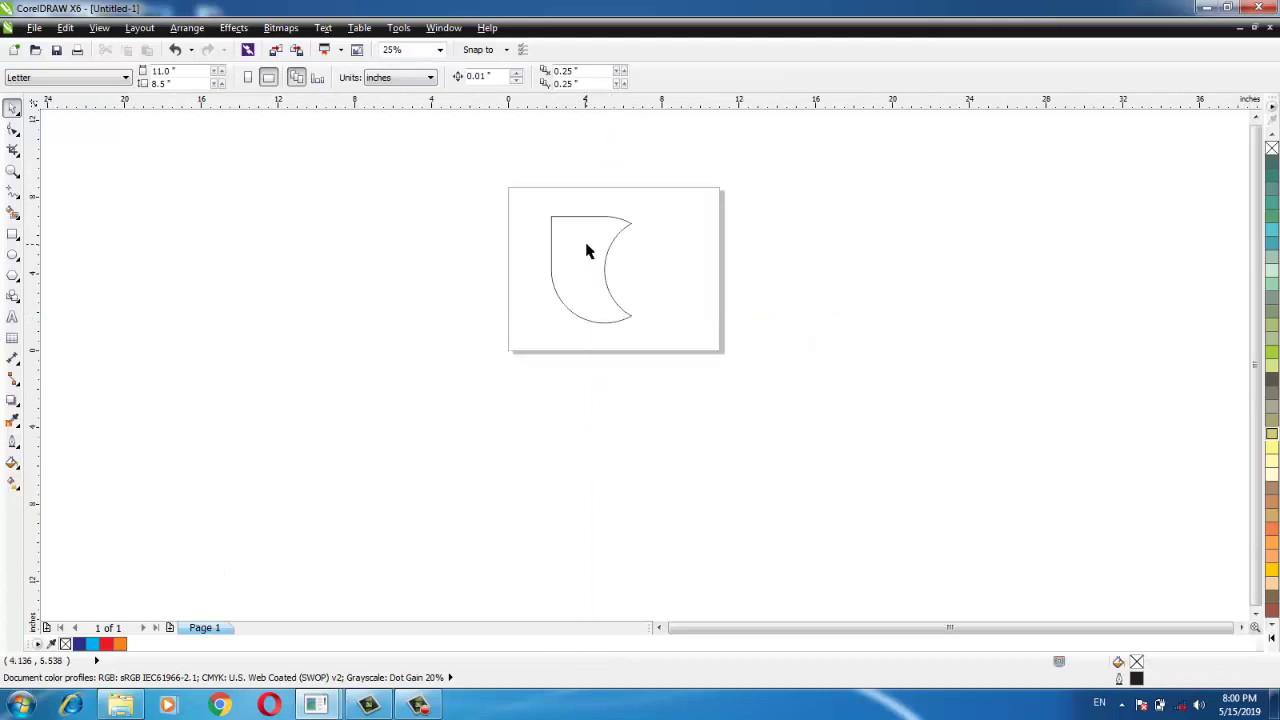
click(617, 296)
drag(636, 328, 618, 304)
click(629, 217)
Fill the trimmed shape with dark blue (C:100 M:100 Y:0 K:0)
click(439, 49)
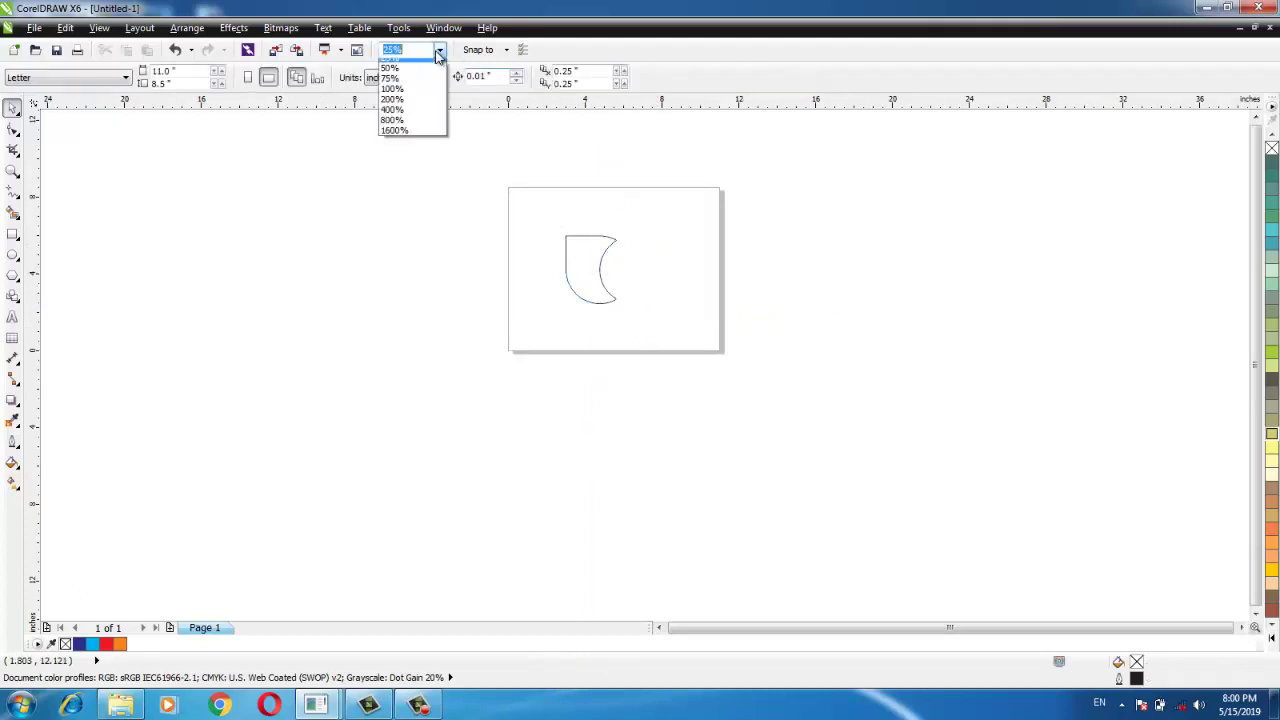
click(395, 84)
click(602, 314)
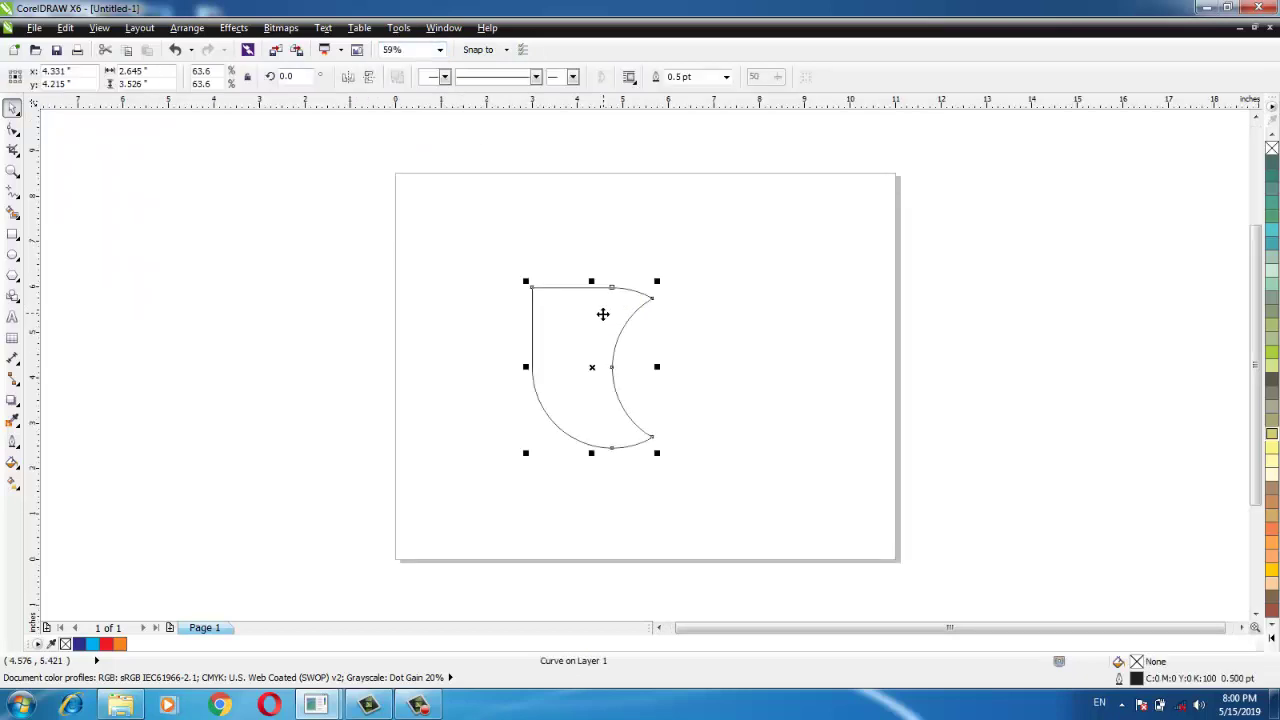
click(1273, 637)
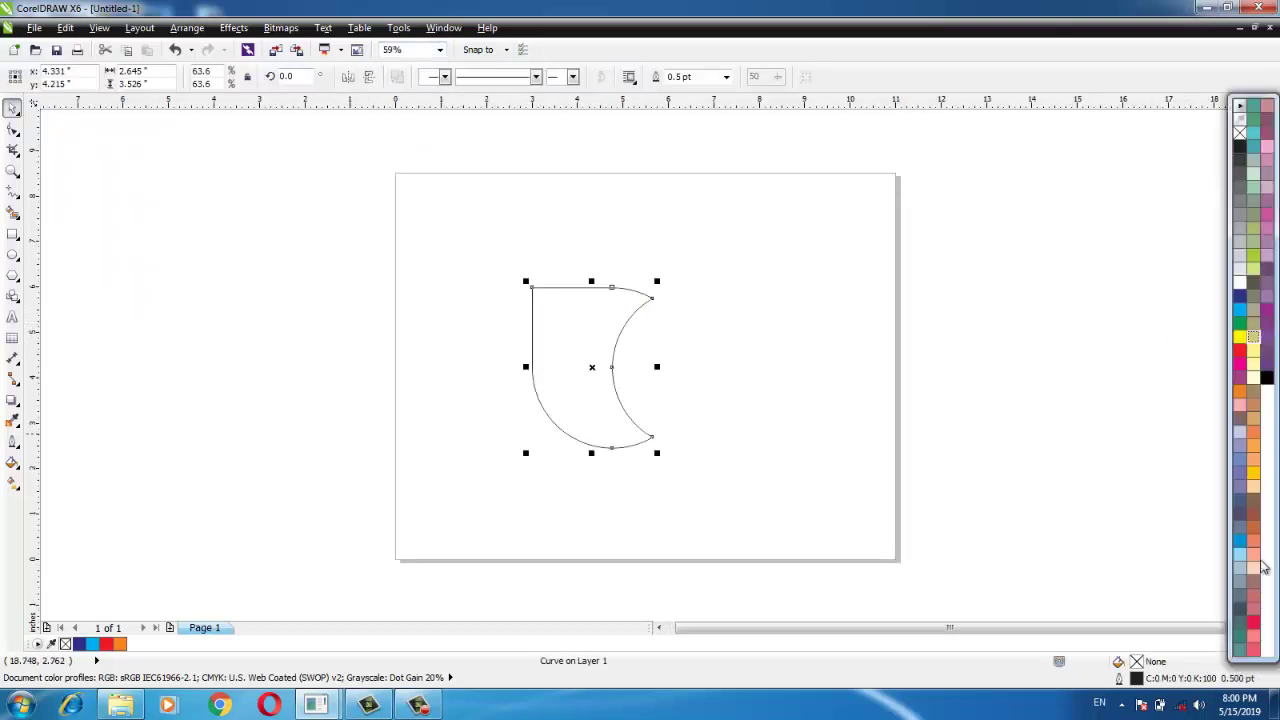
click(1240, 298)
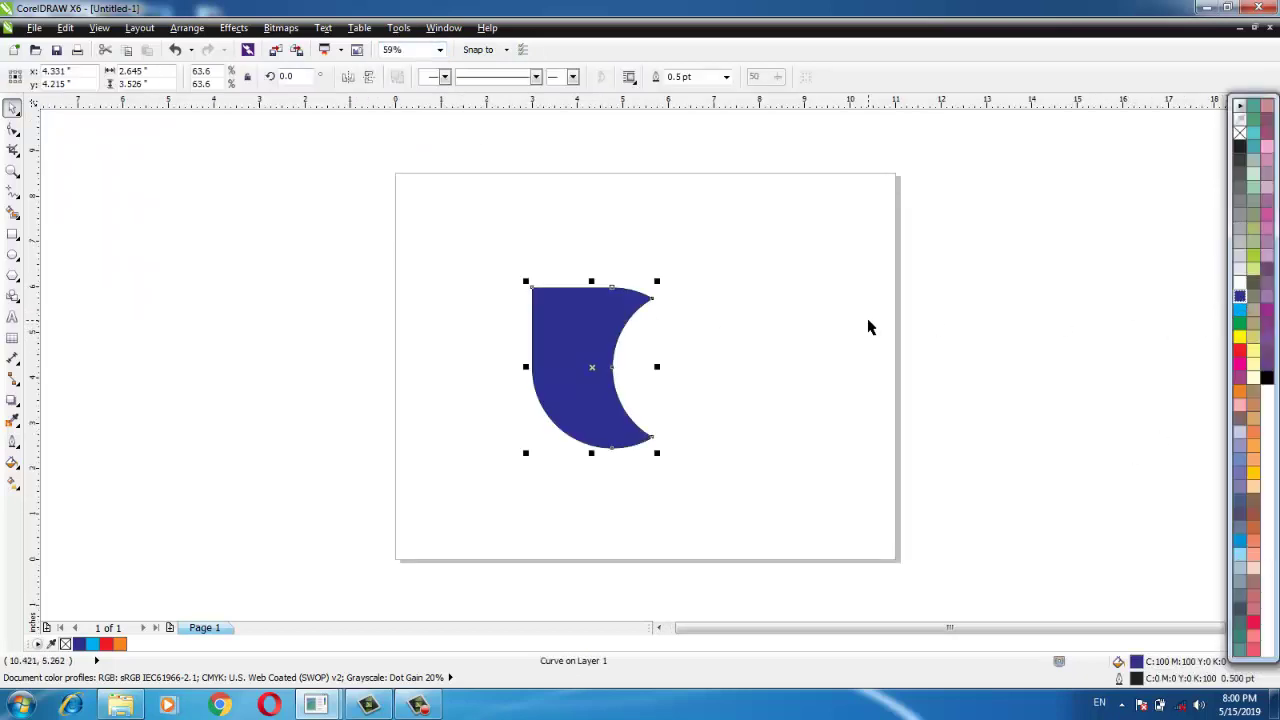
click(857, 328)
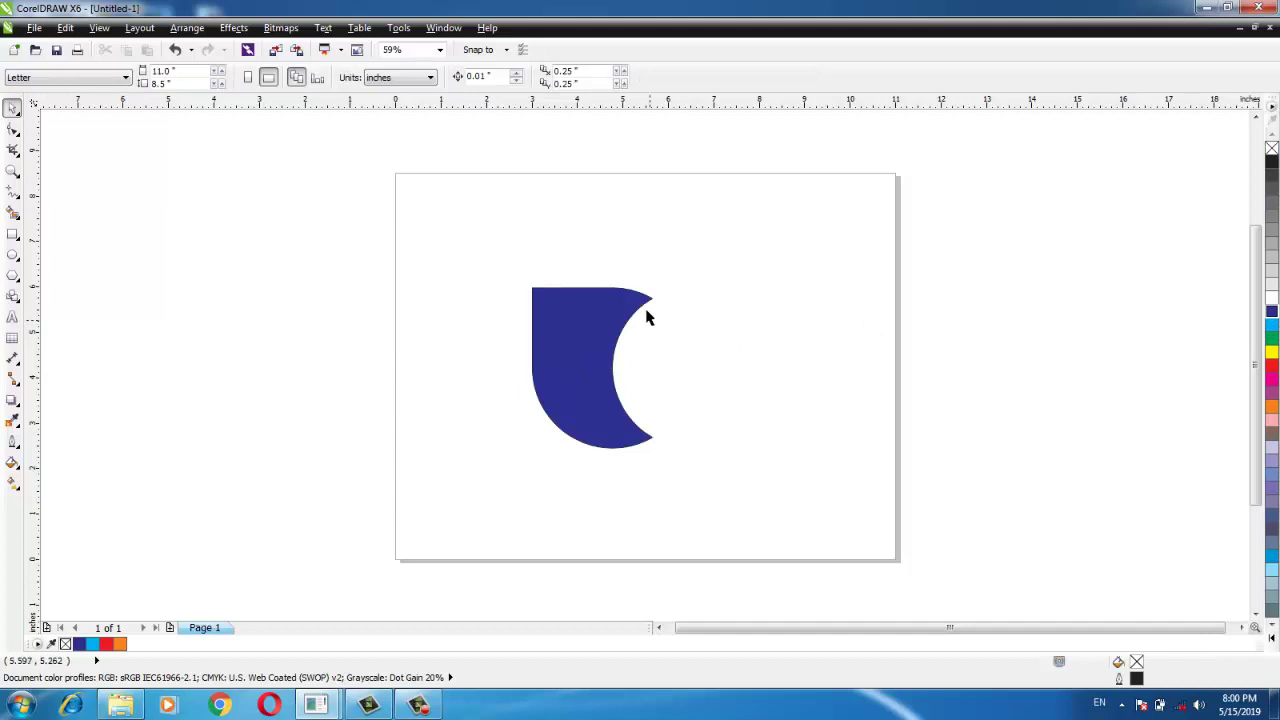
Remove the outline from the dark blue shape
click(594, 320)
right_click(1270, 150)
click(750, 349)
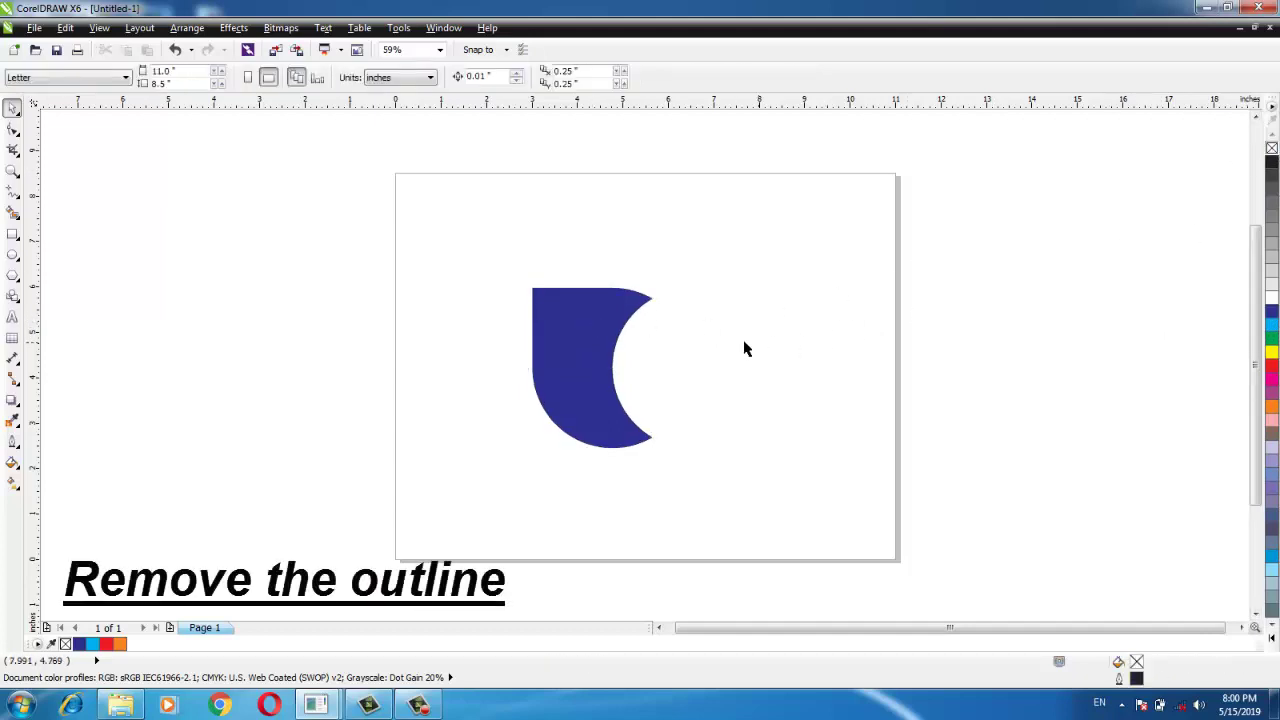
Place a duplicate of the dark blue shape to its right and rotate the copy 270 degrees
drag(578, 355, 859, 356)
right_click(859, 356)
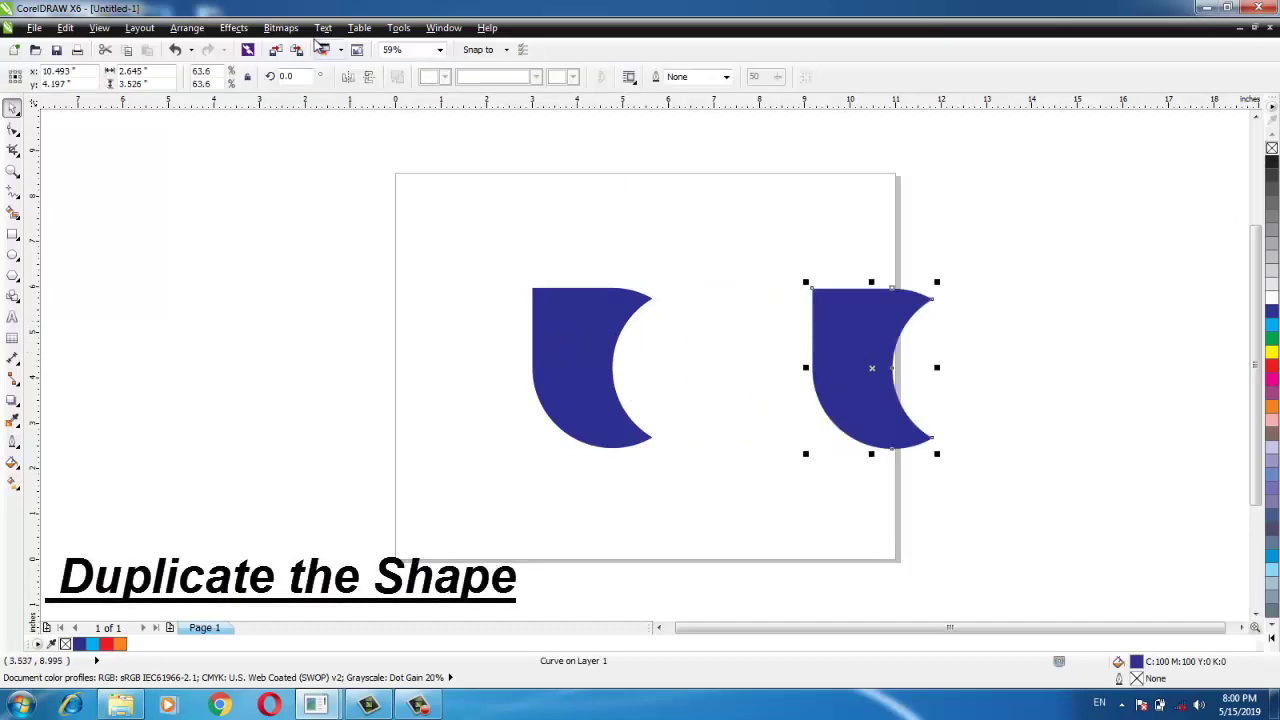
click(288, 76)
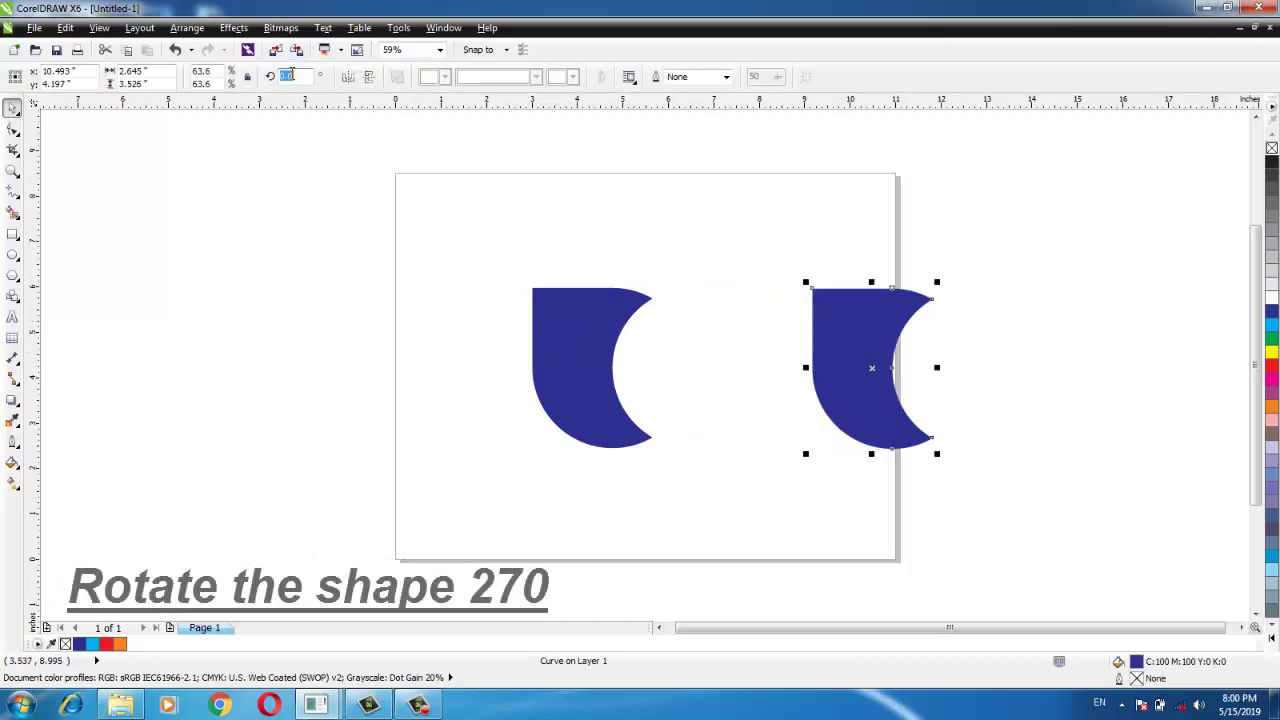
text(270)
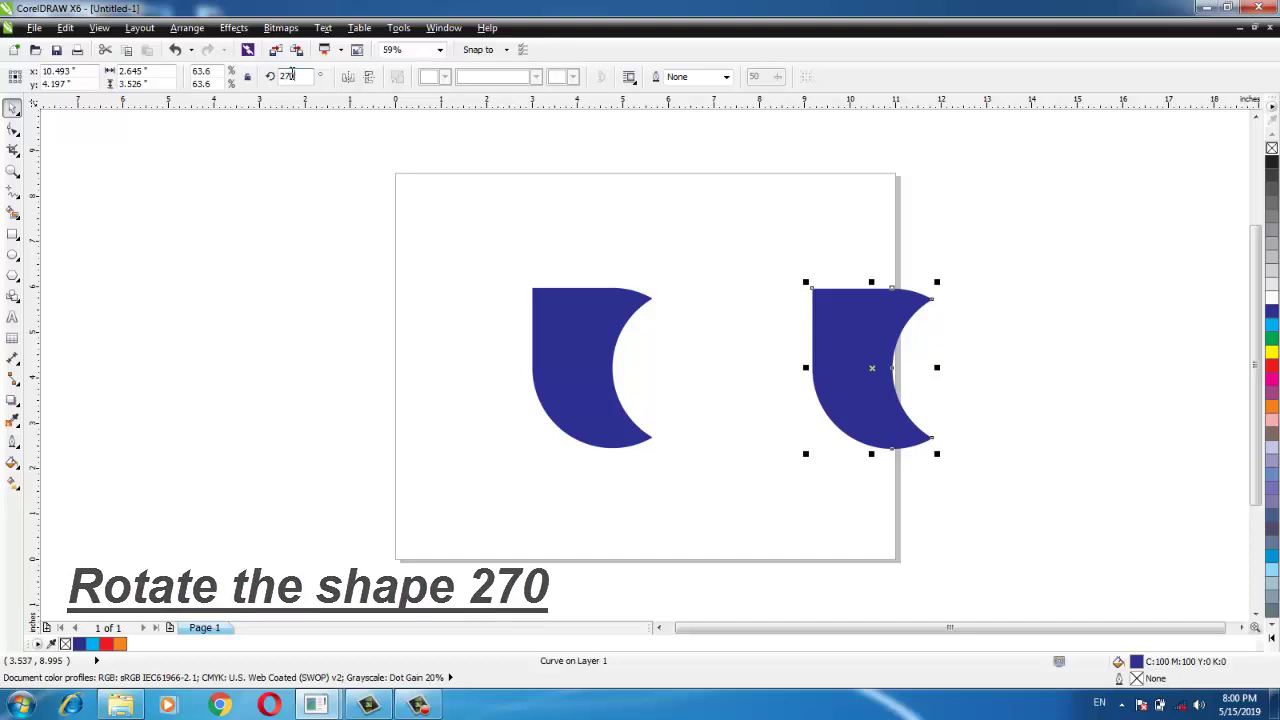
key(Return)
click(686, 202)
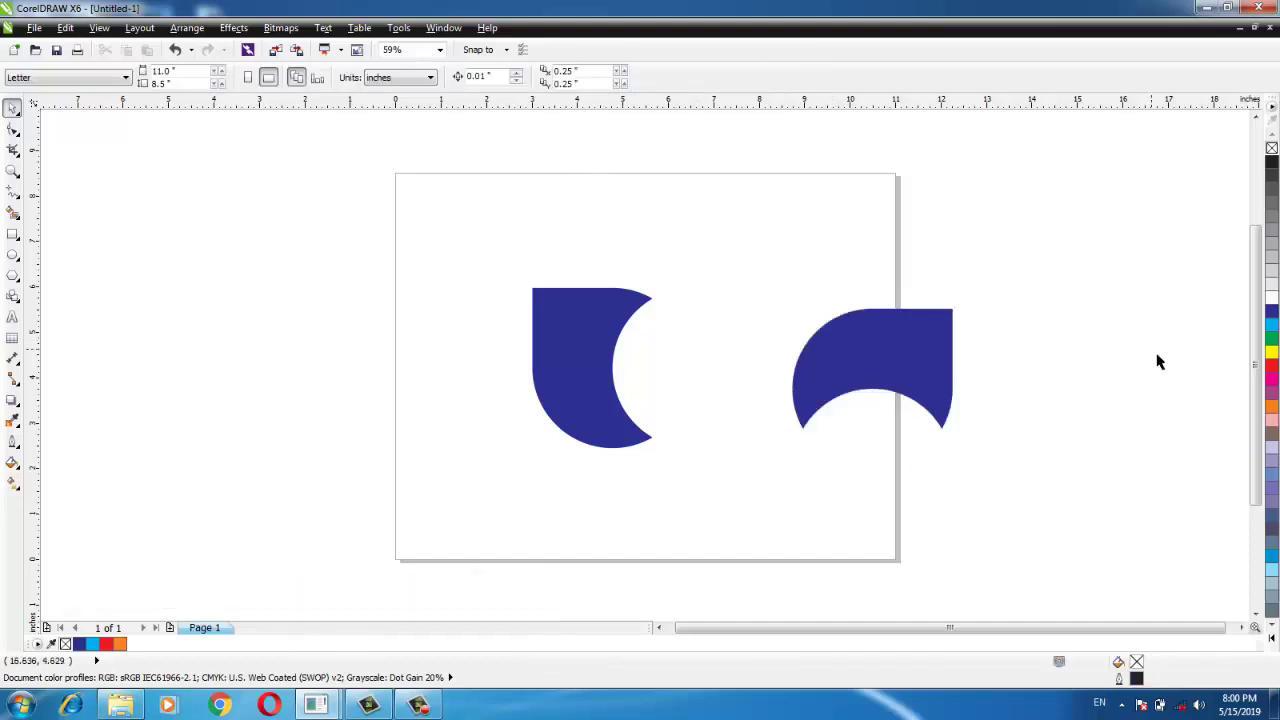
Fill the rotated duplicate with cyan (C:100 M:0 Y:0 K:0)
click(916, 365)
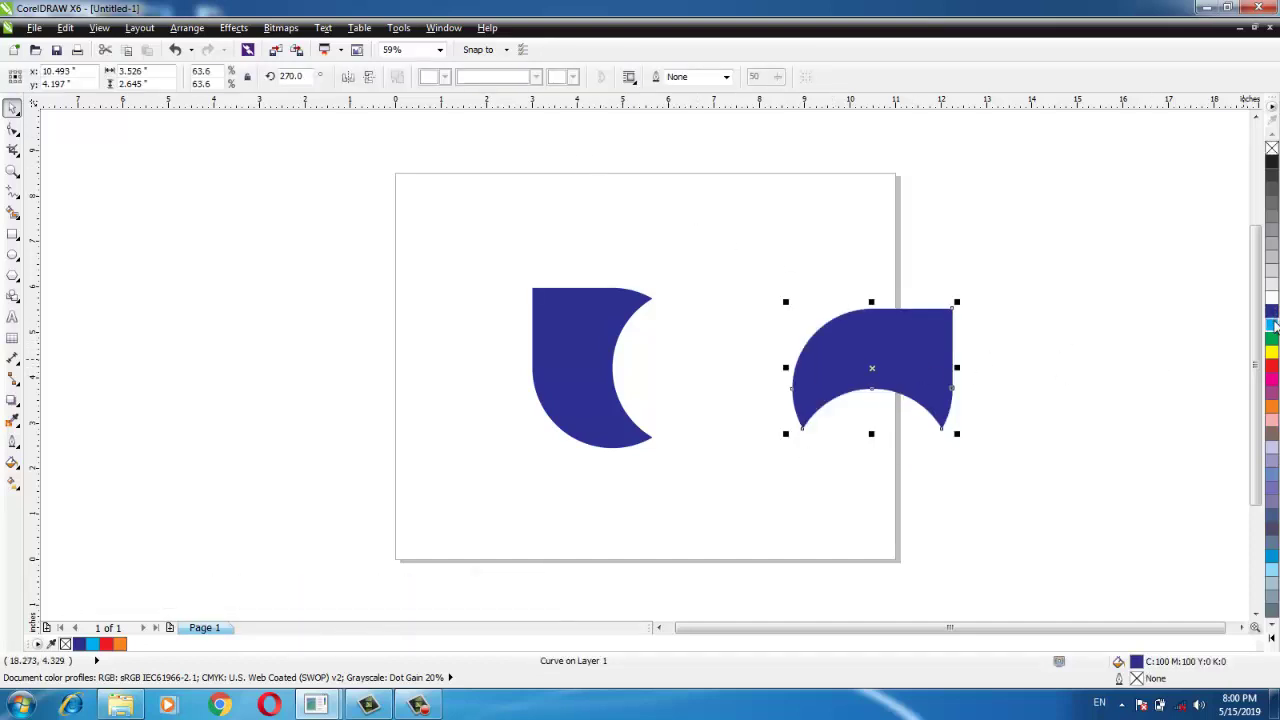
click(1273, 324)
click(714, 286)
Fit the cyan shape's rounded side into the dark blue shape's concave edge, with their top edges level
drag(857, 351, 680, 337)
scroll(634, 331, up, 4)
scroll(645, 331, down, 2)
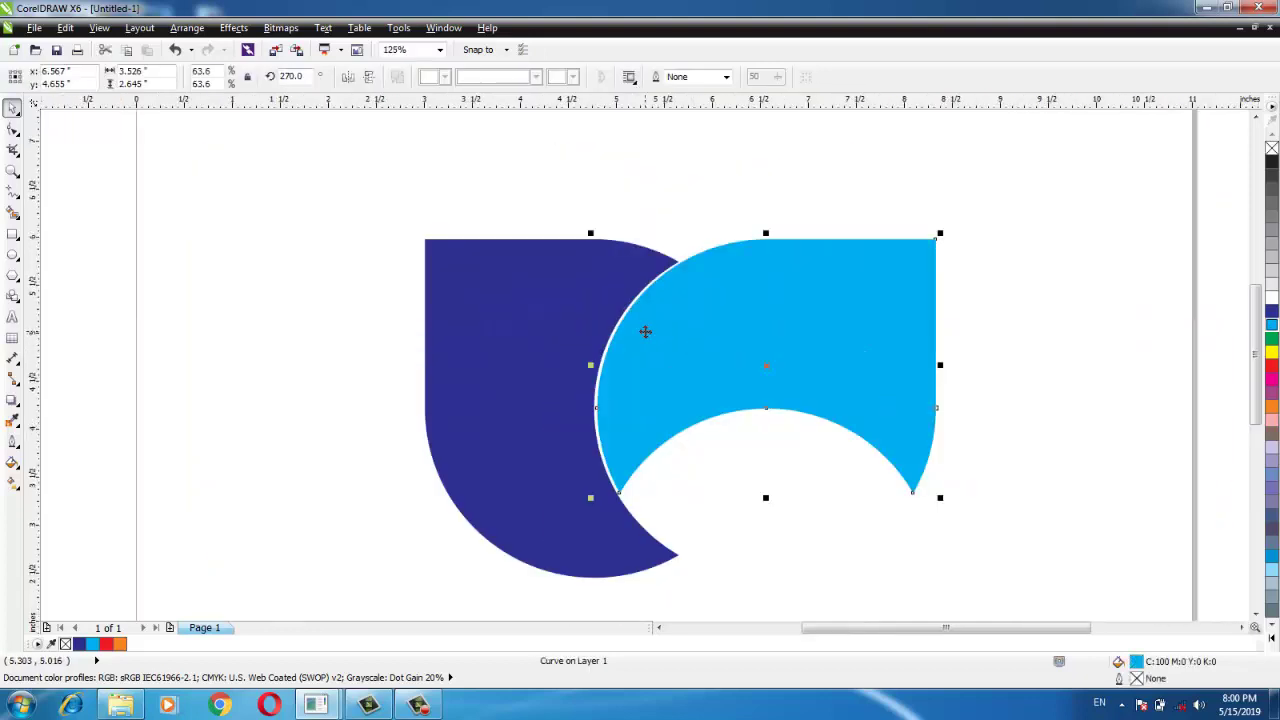
mouse_move(677, 337)
mouse_down()
mouse_move(773, 337)
mouse_move(663, 340)
mouse_up()
click(711, 200)
scroll(677, 289, down, 2)
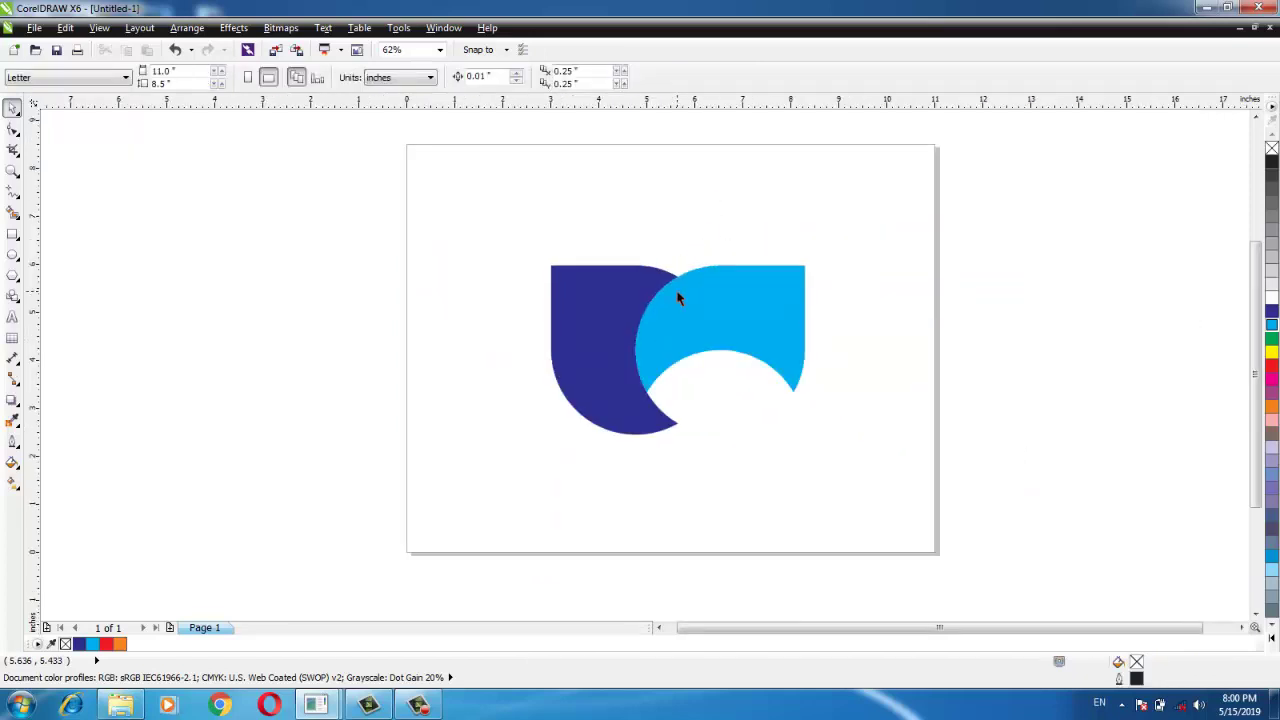
drag(875, 235, 432, 462)
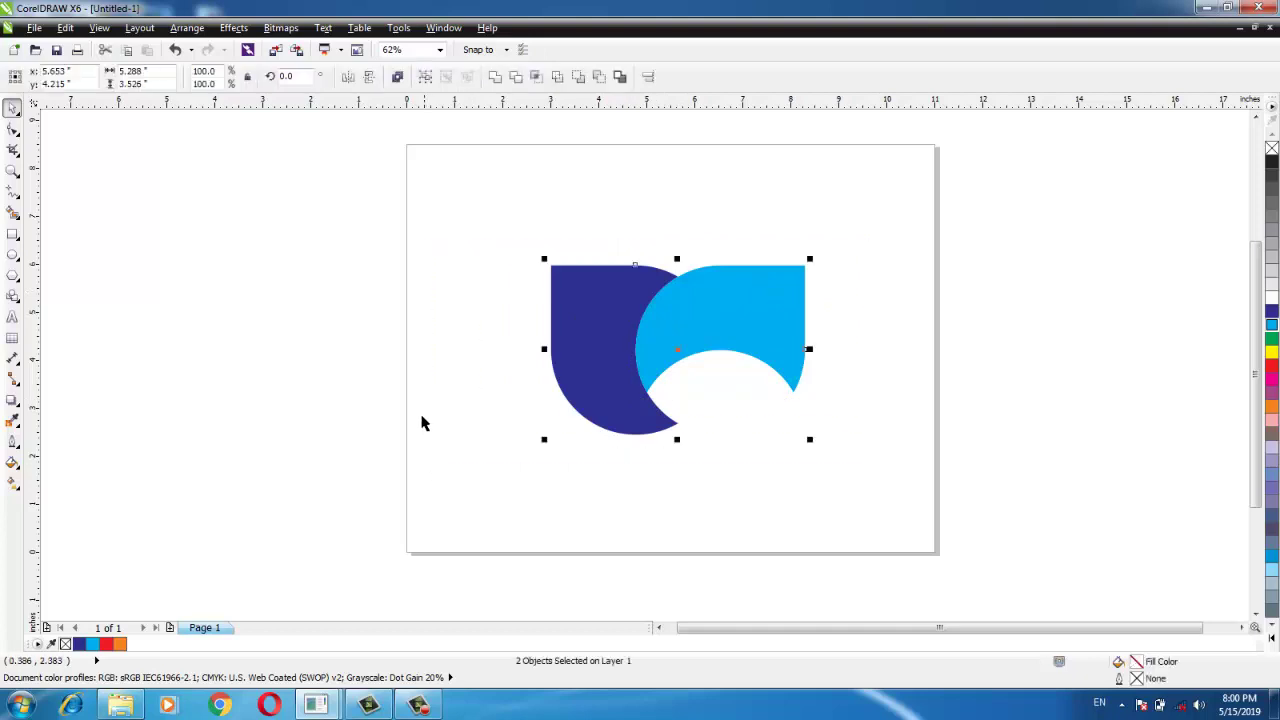
click(735, 352)
Place a duplicate of the cyan shape below the logo and set the copy's rotation to 180 degrees
scroll(717, 327, down, 1)
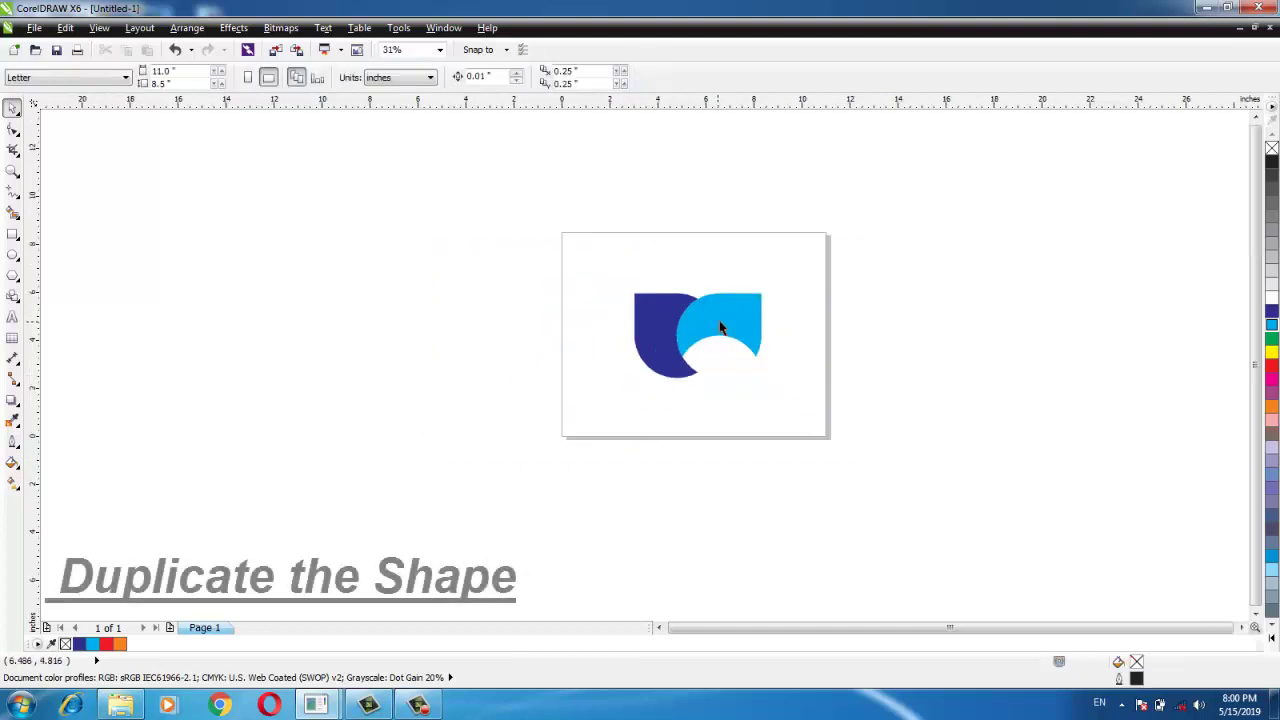
click(723, 322)
drag(723, 322, 758, 475)
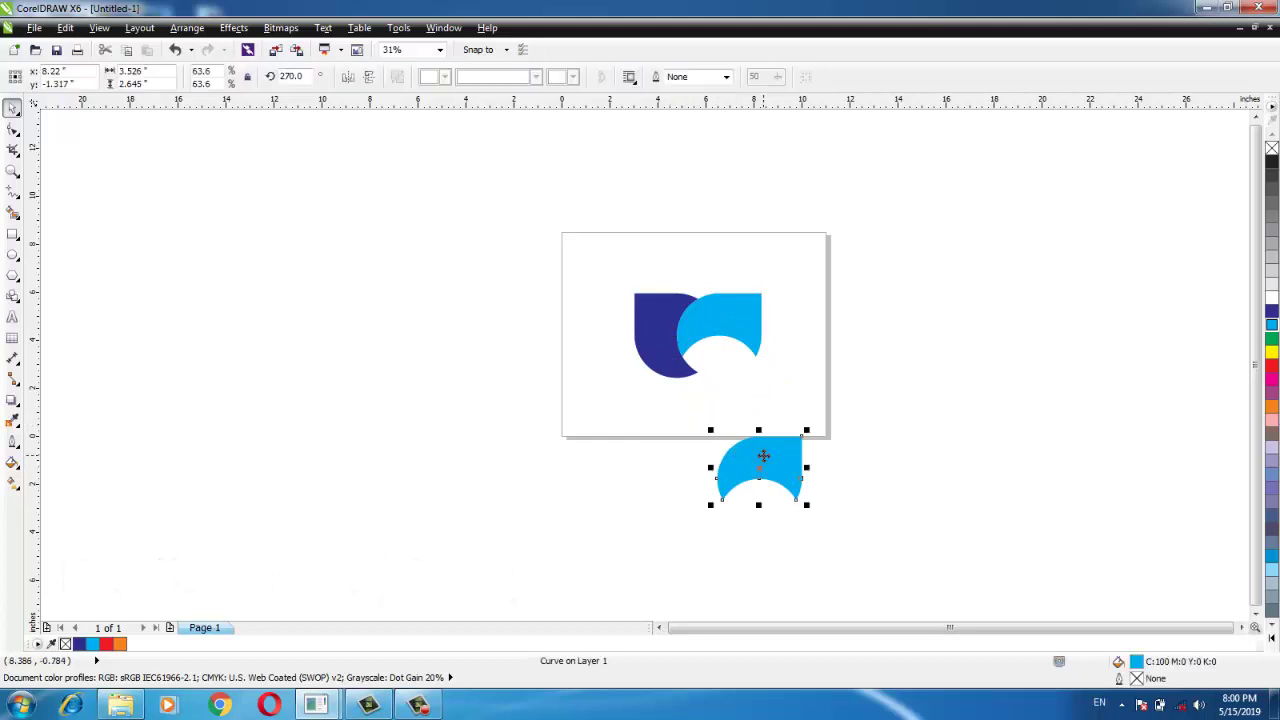
scroll(315, 120, up, 1)
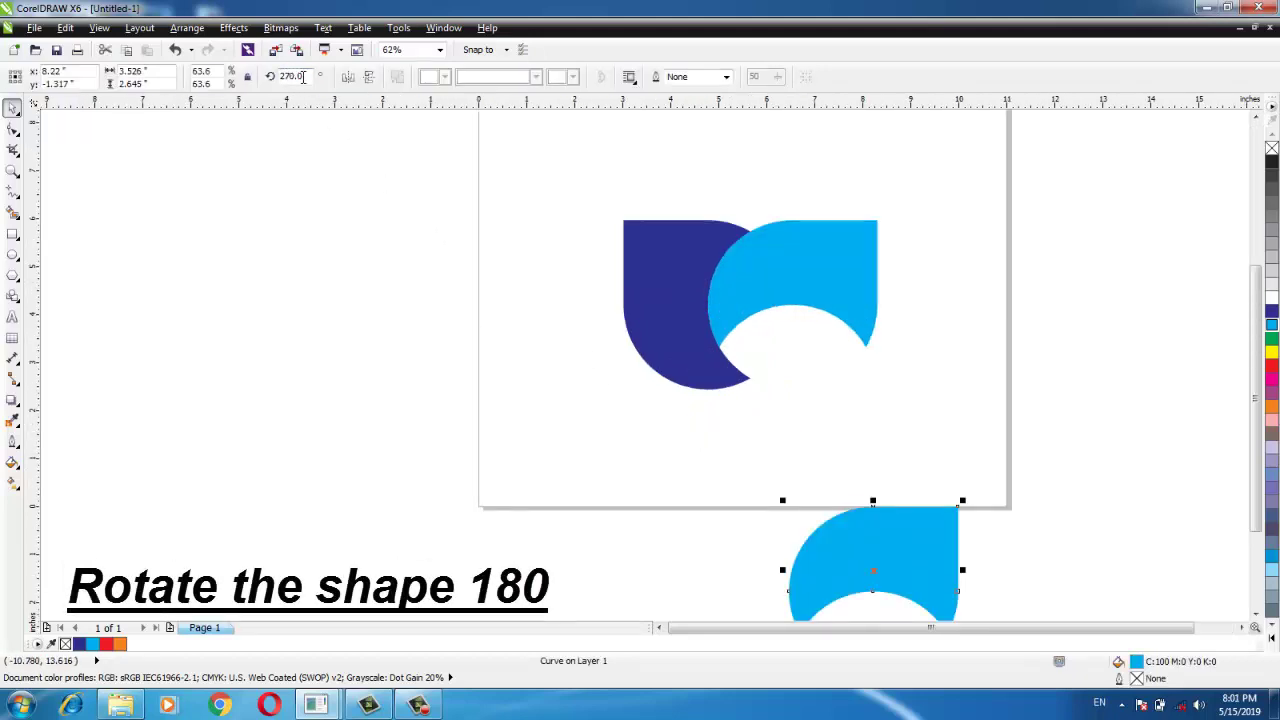
click(290, 77)
text(180)
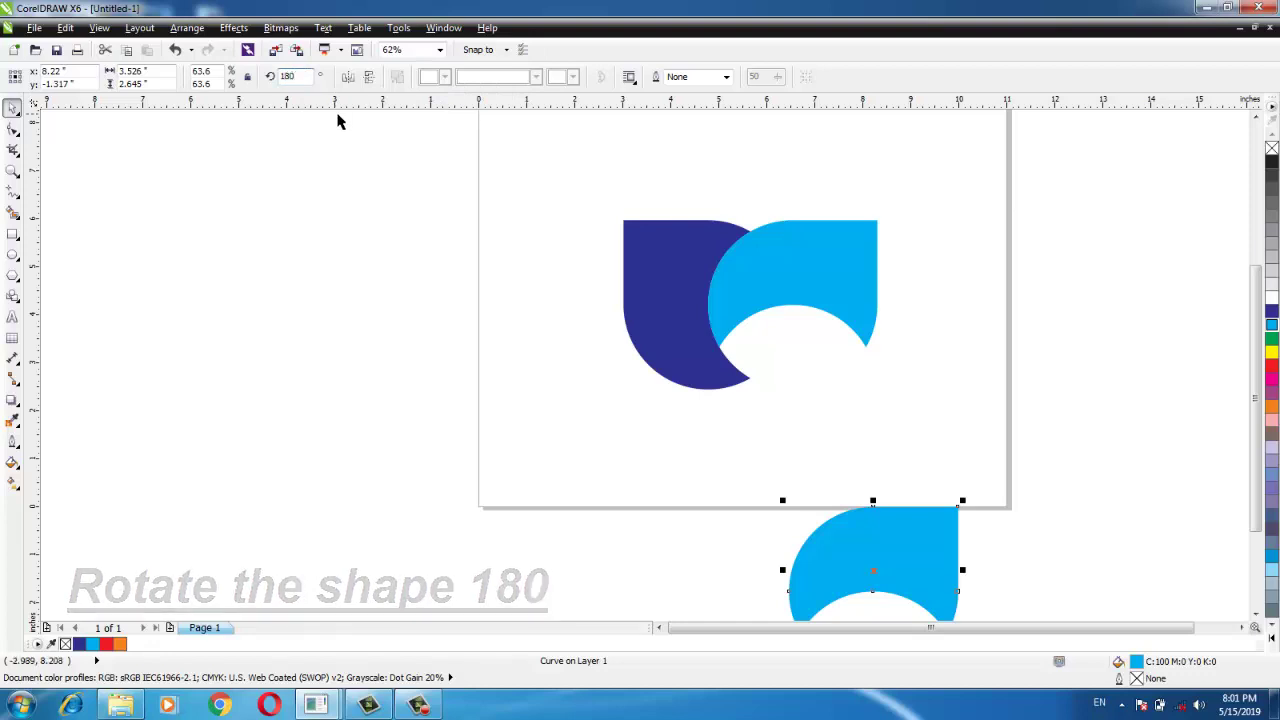
key(Return)
Move the new copy up under the cyan shape's concave edge and fill it with red (C:0 M:100 Y:100 K:0)
scroll(793, 503, down, 1)
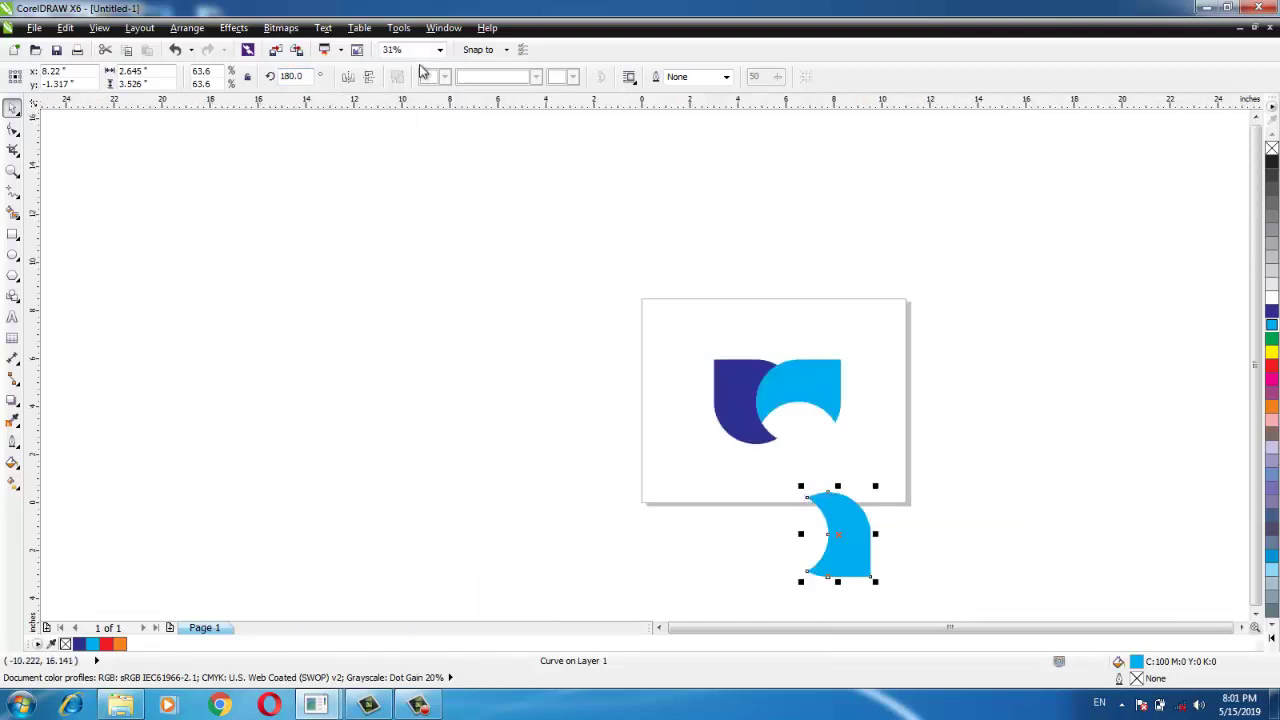
click(440, 50)
click(424, 74)
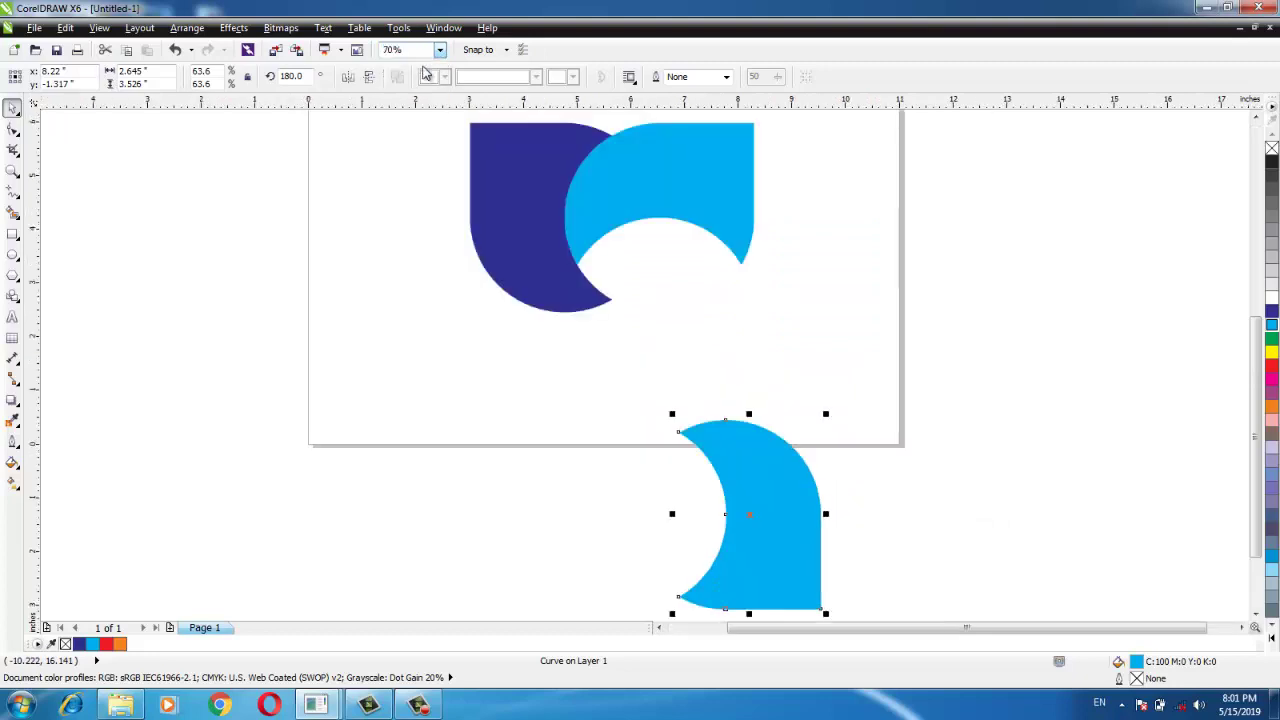
drag(744, 514, 685, 311)
scroll(685, 311, up, 2)
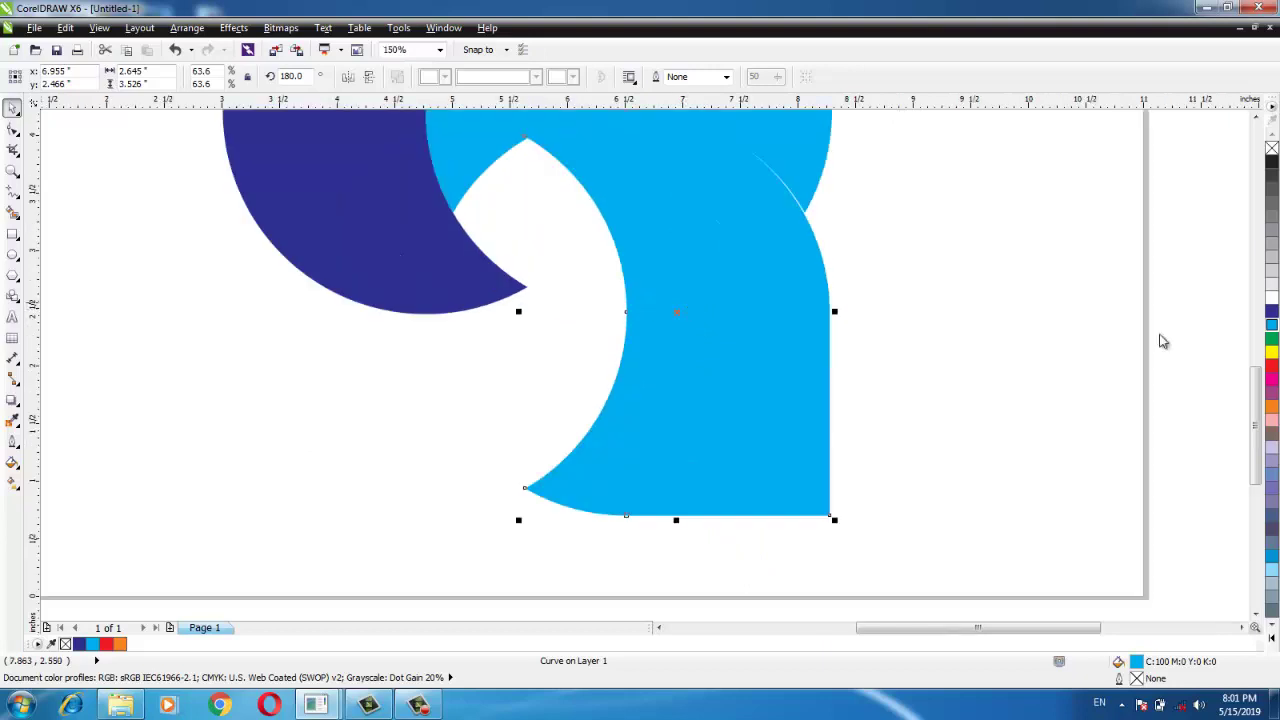
click(1272, 366)
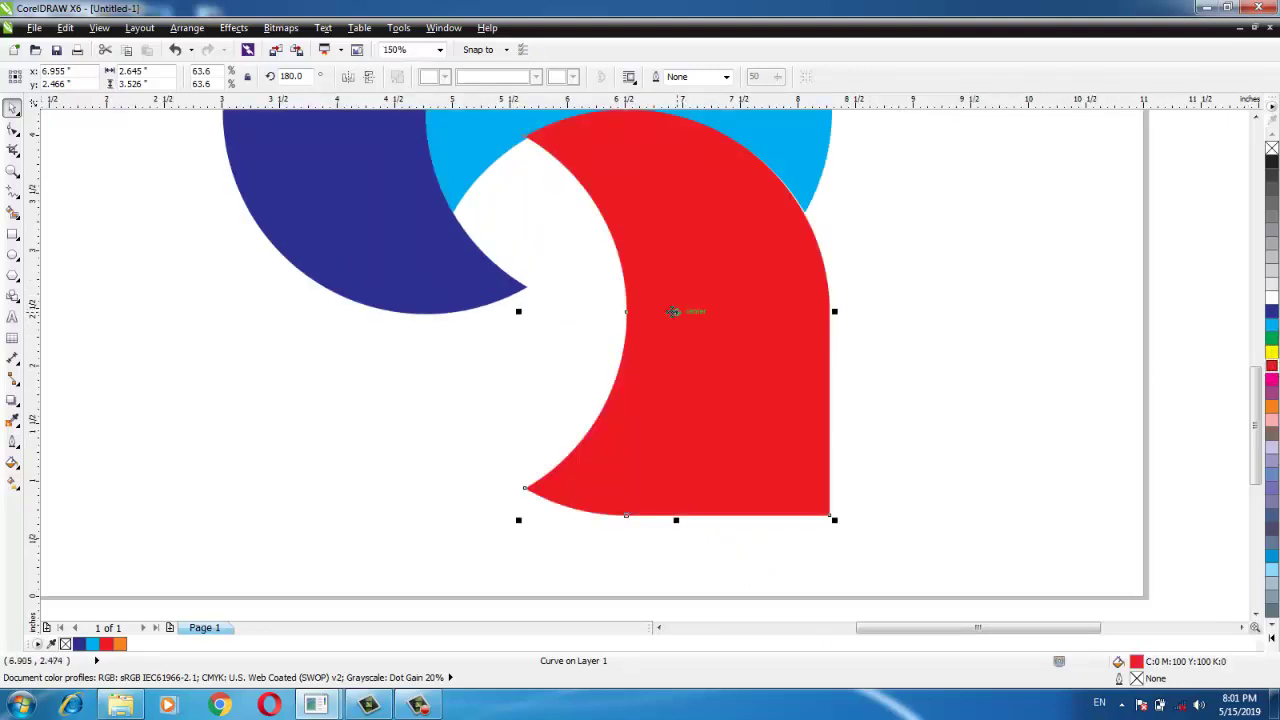
Fine-tune the red shape's position so its rounded top fits the cyan concave edge and their outer vertical edges line up
mouse_move(673, 311)
mouse_down()
mouse_move(679, 349)
mouse_move(679, 314)
mouse_up()
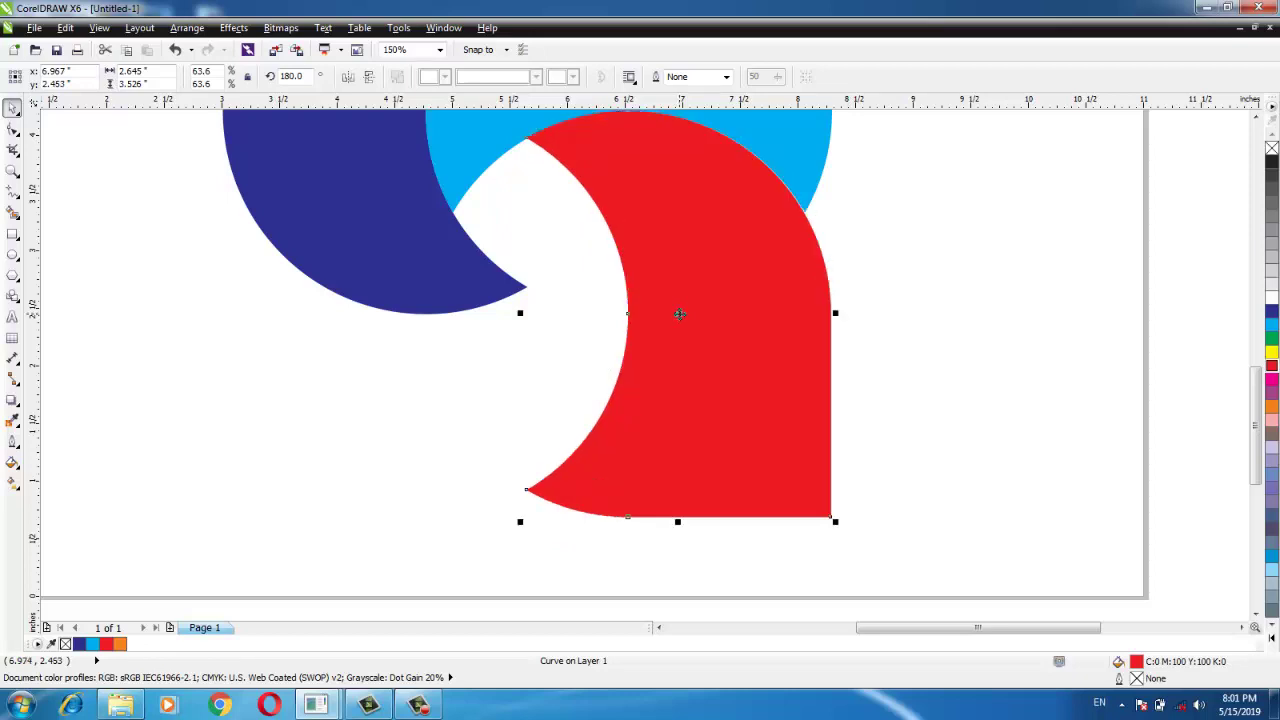
key(Right)
scroll(680, 313, down, 1)
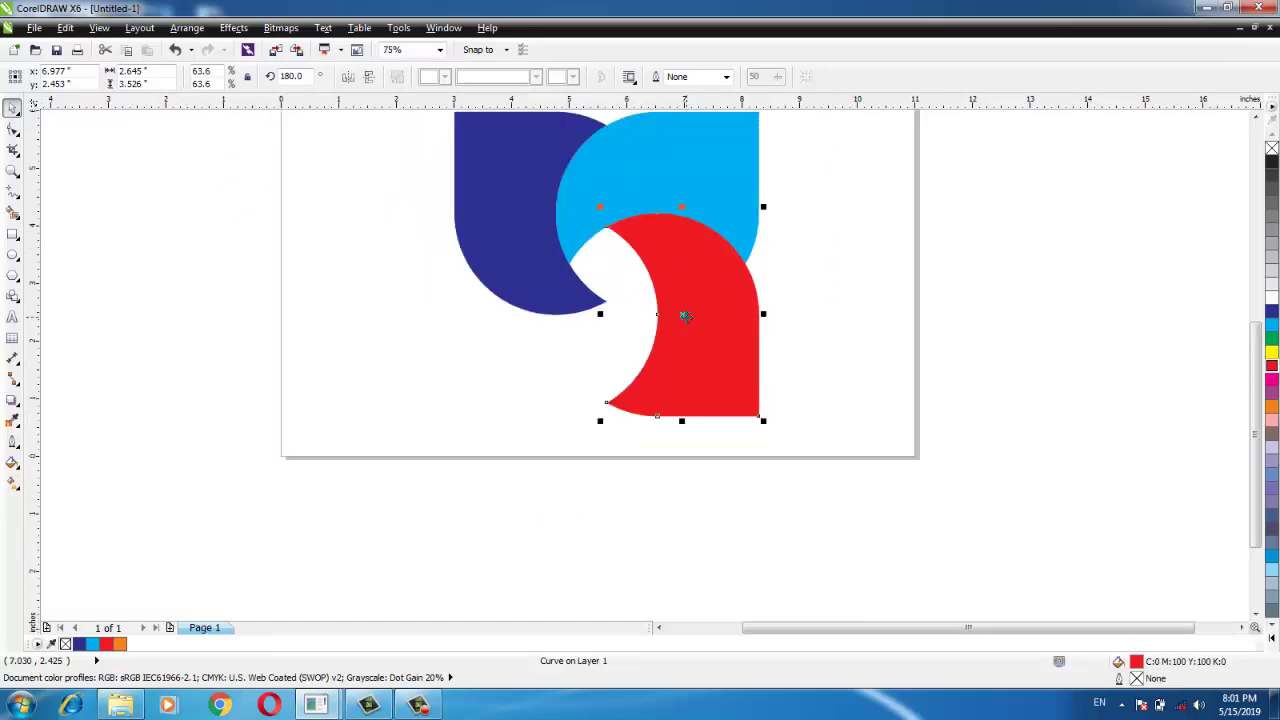
click(806, 300)
Place a duplicate of the red shape to its lower left and set the copy's rotation to 90 degrees
scroll(807, 302, down, 1)
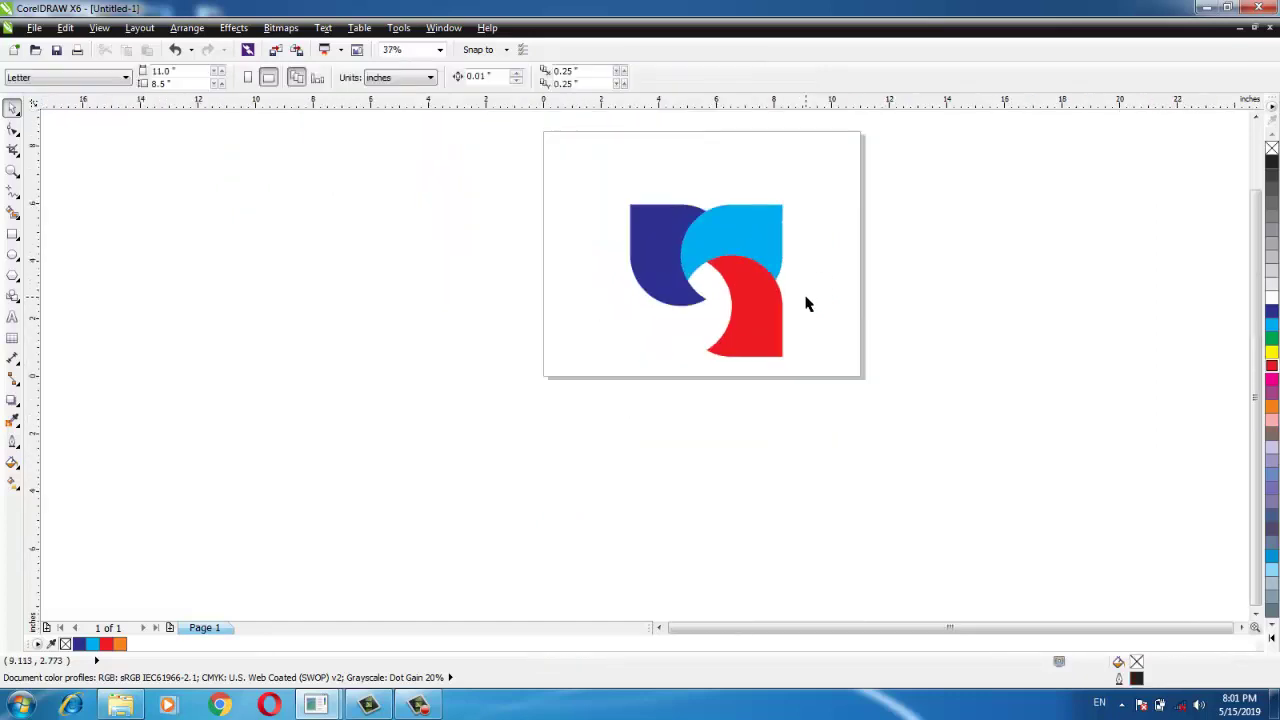
click(760, 320)
drag(760, 320, 594, 377)
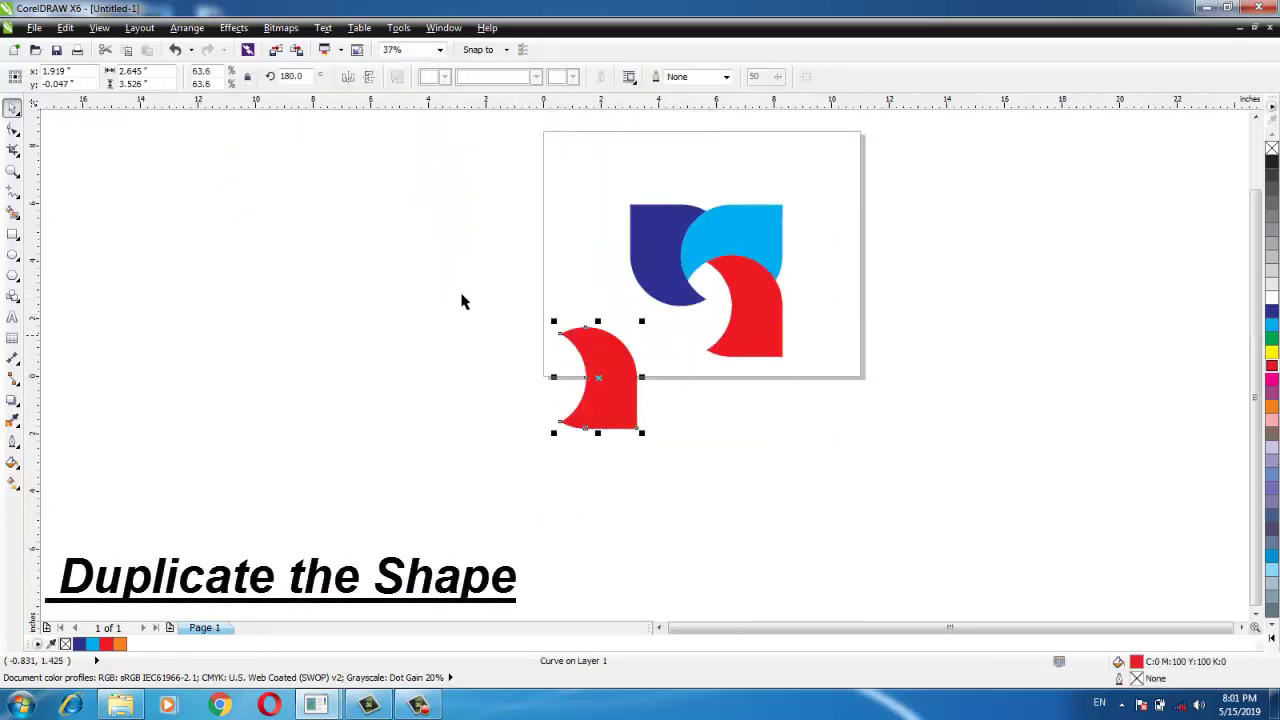
click(290, 76)
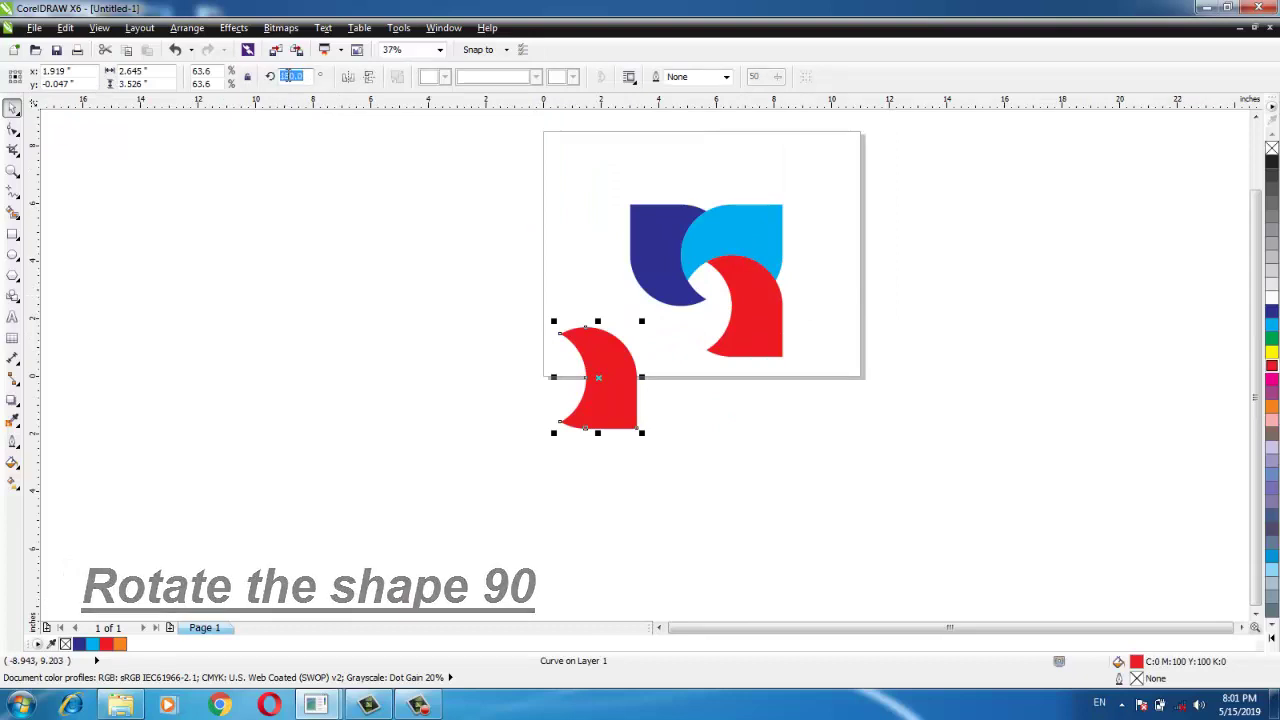
text(90)
key(Return)
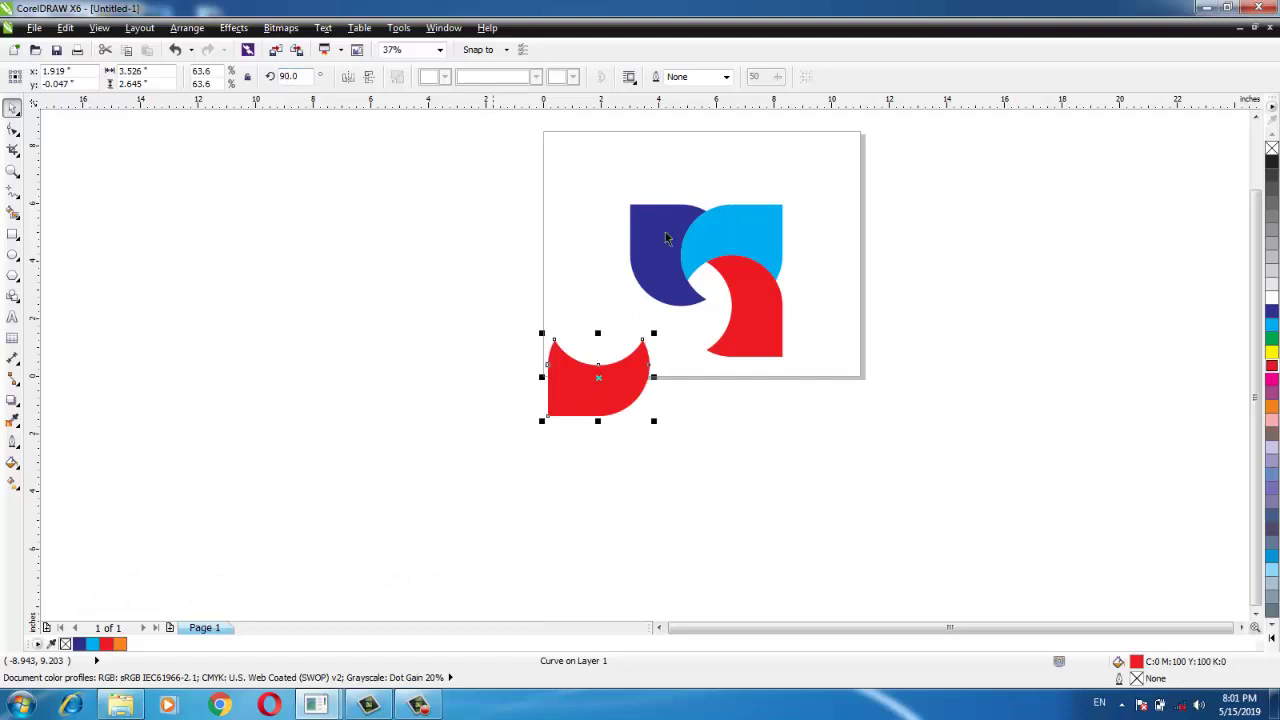
Fill the new copy with orange (C:0 M:60 Y:100 K:0) and fit it between the dark blue and red shapes' curves
click(1271, 405)
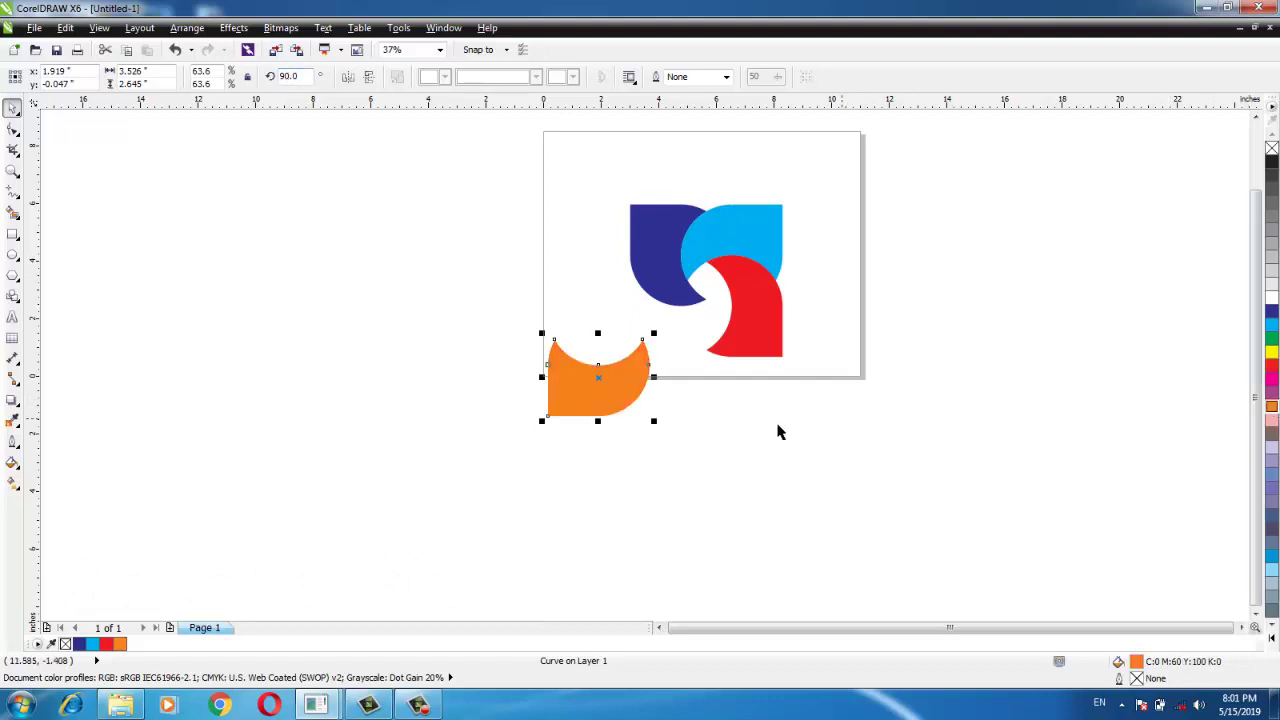
click(757, 446)
click(603, 383)
drag(603, 383, 670, 292)
scroll(677, 323, up, 5)
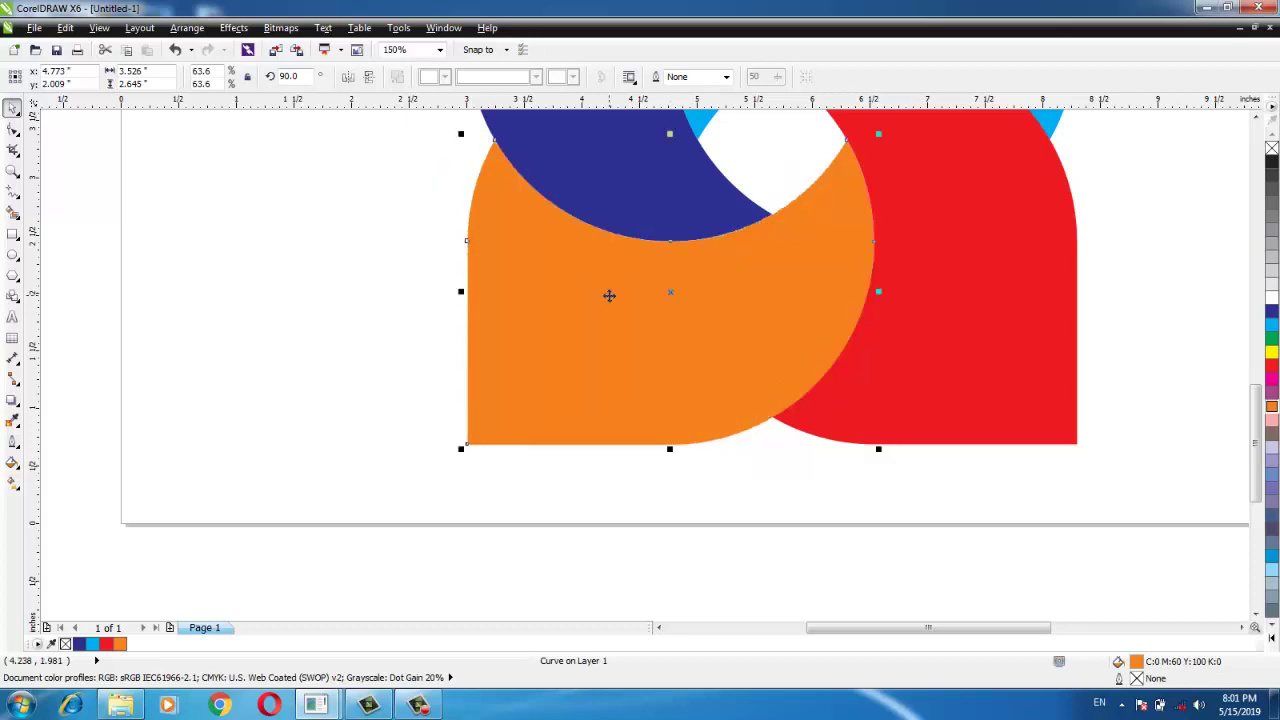
Nudge the orange shape slightly right and up so its outer edges line up with the dark blue and red shapes
key(Right)
key(Up)
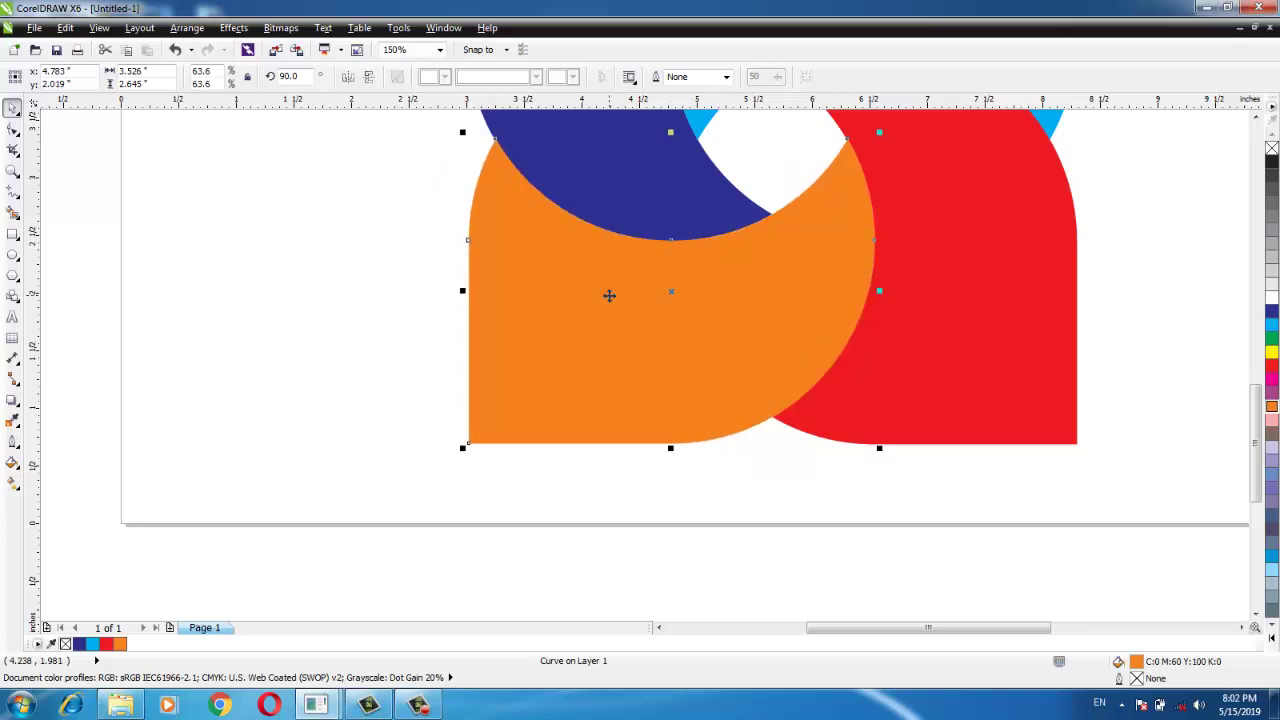
scroll(609, 295, down, 2)
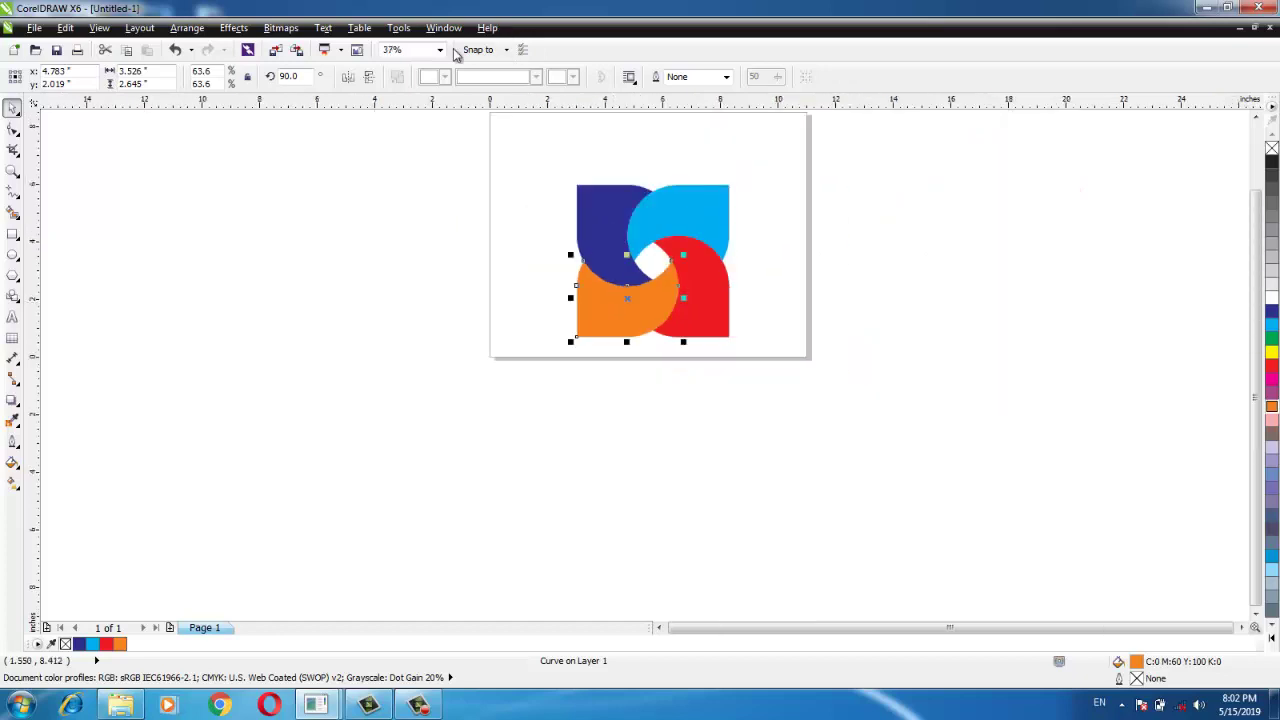
click(439, 49)
click(425, 100)
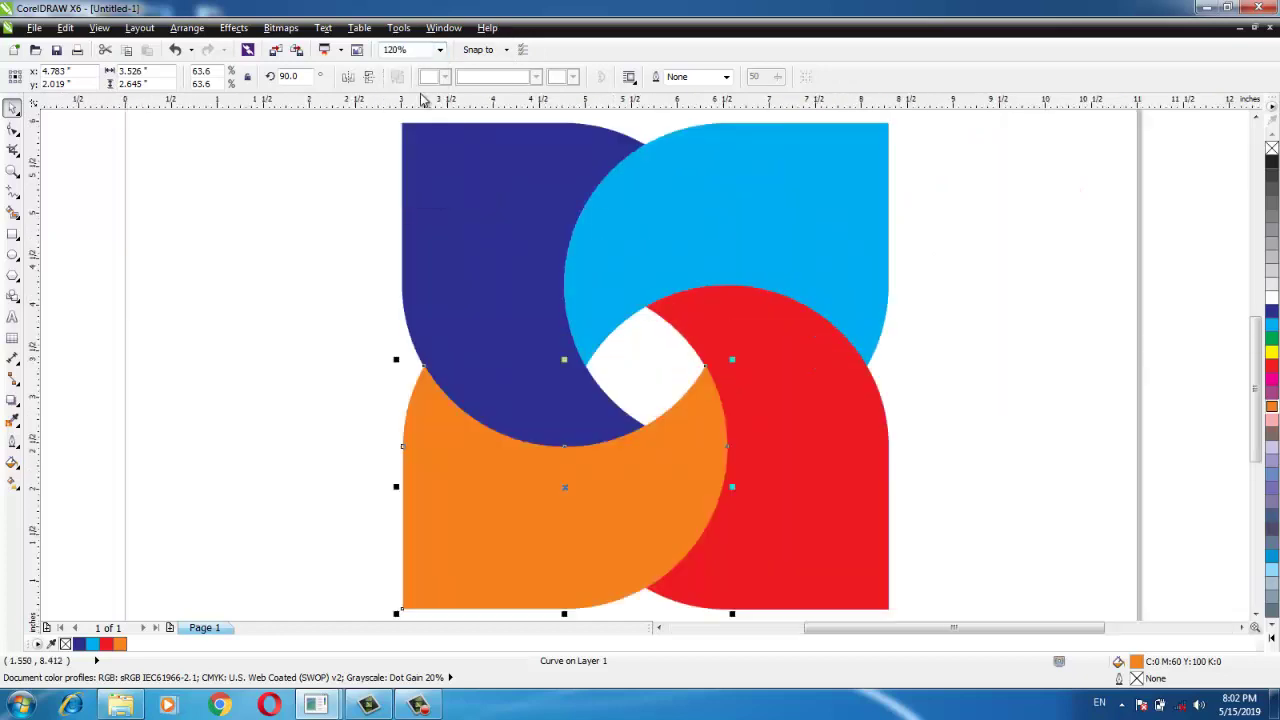
Select all four coloured shapes and group them
scroll(372, 220, down, 1)
click(372, 220)
drag(737, 135, 222, 527)
right_click(562, 232)
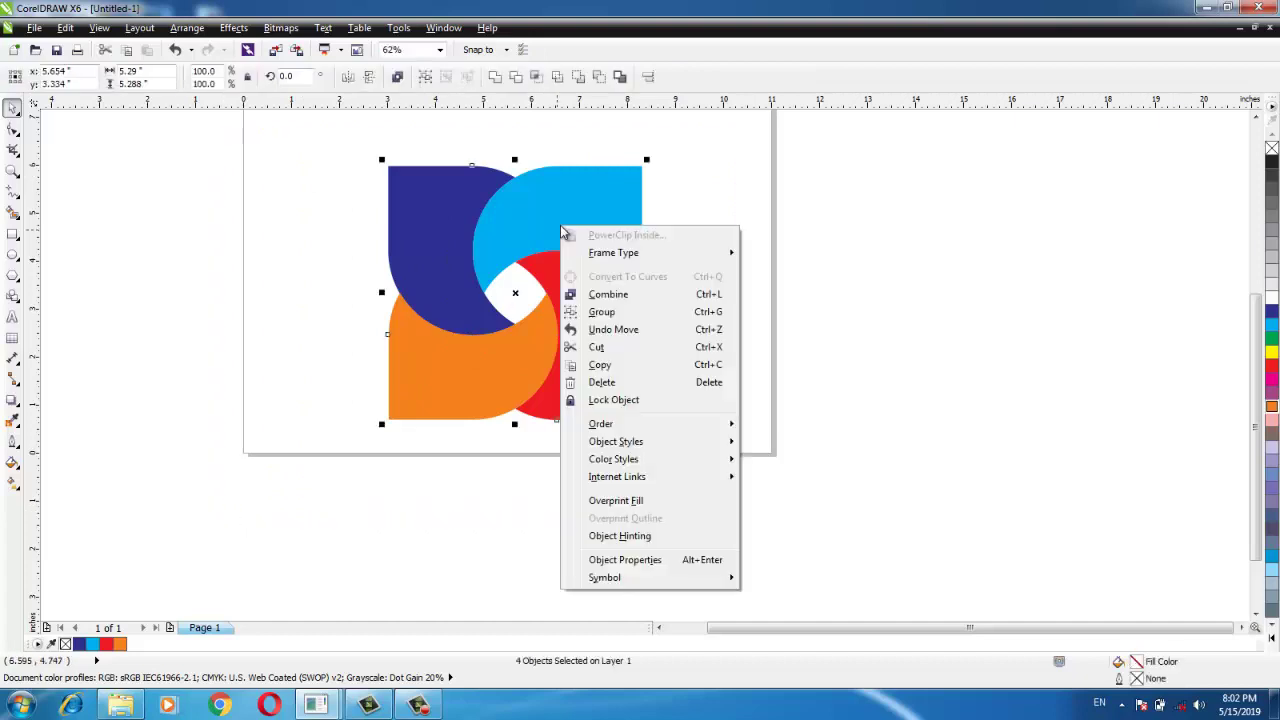
click(603, 312)
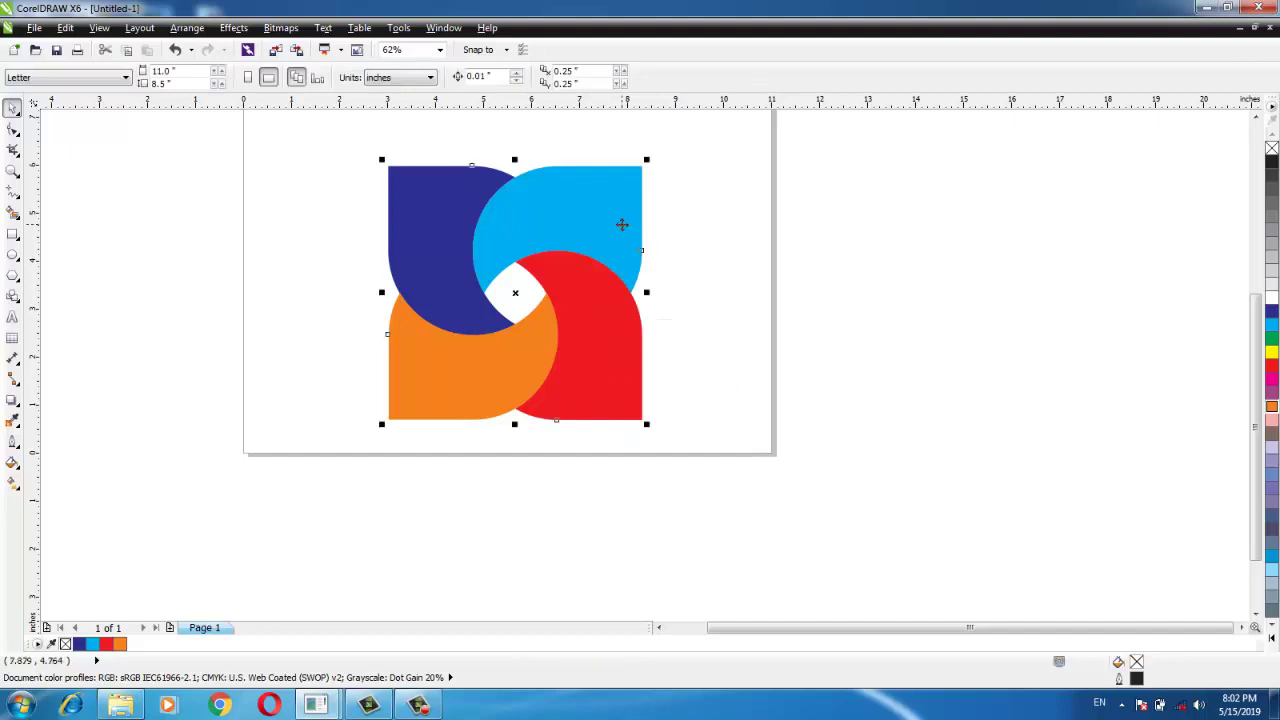
Rotate the grouped logo by 45 degrees
double_click(287, 76)
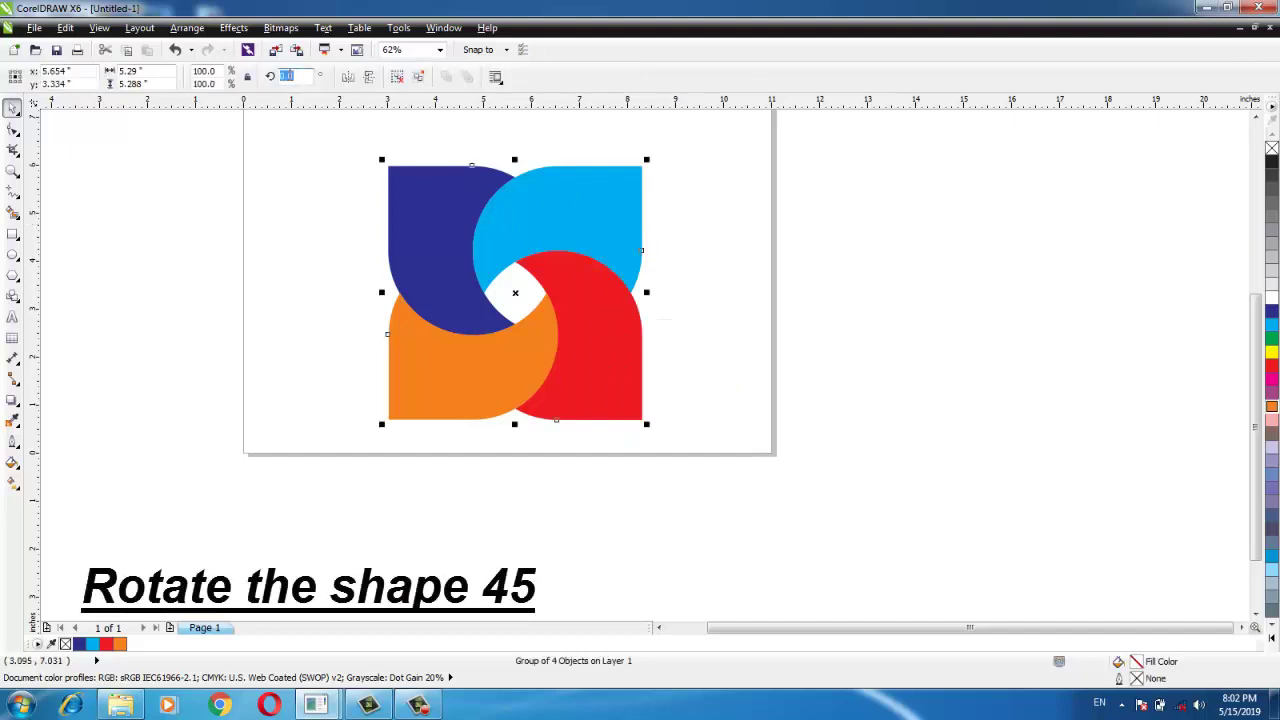
text(45)
key(Return)
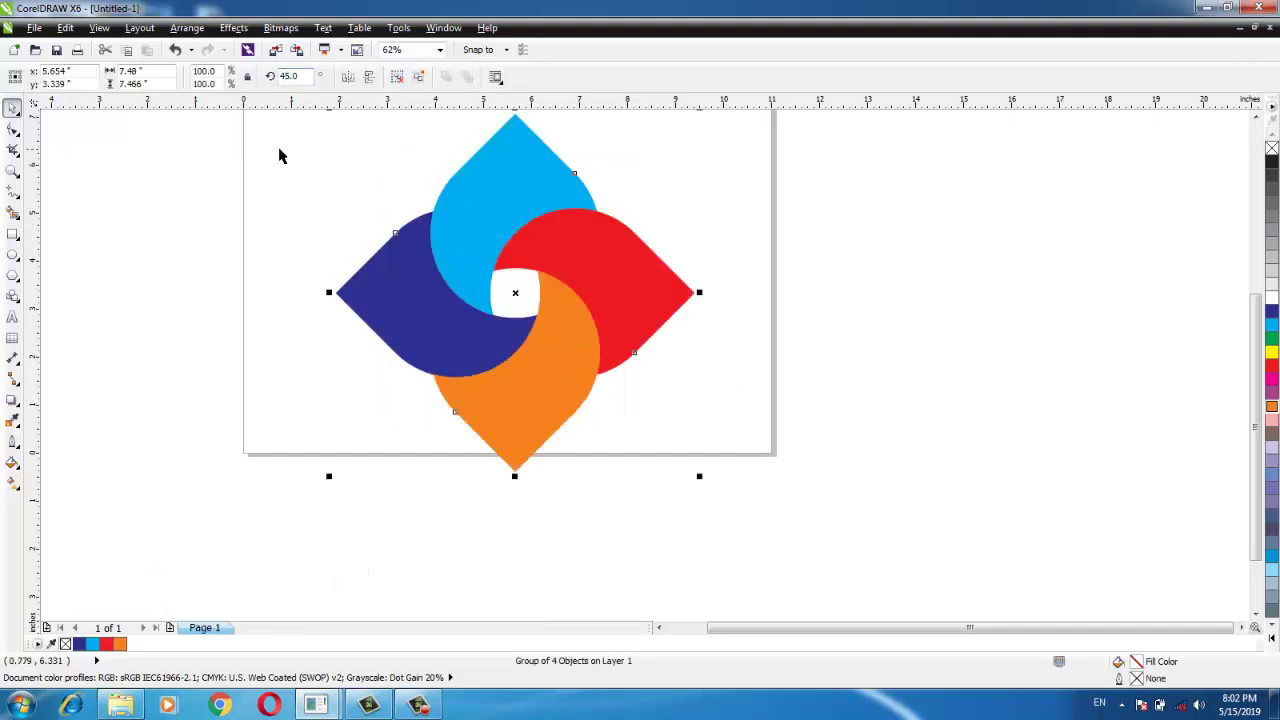
Move the rotated logo up and slightly left so it sits centred within the page
click(336, 218)
scroll(336, 218, down, 2)
click(439, 50)
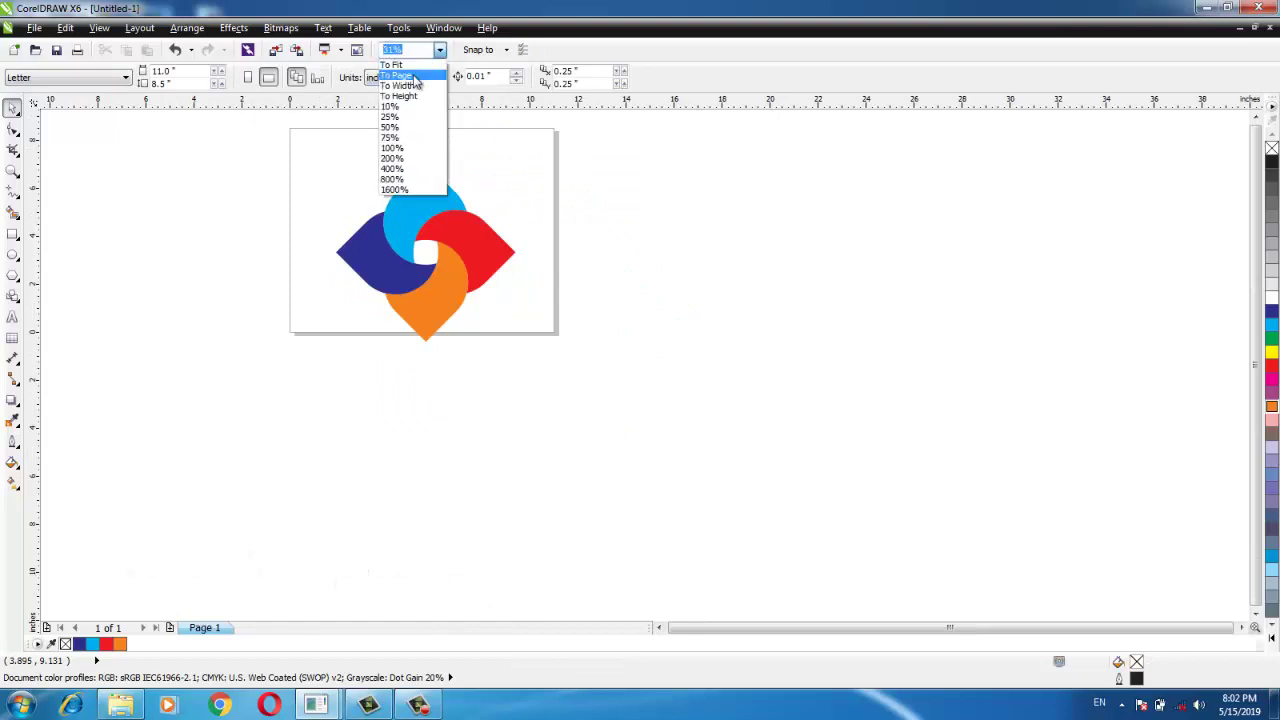
click(396, 75)
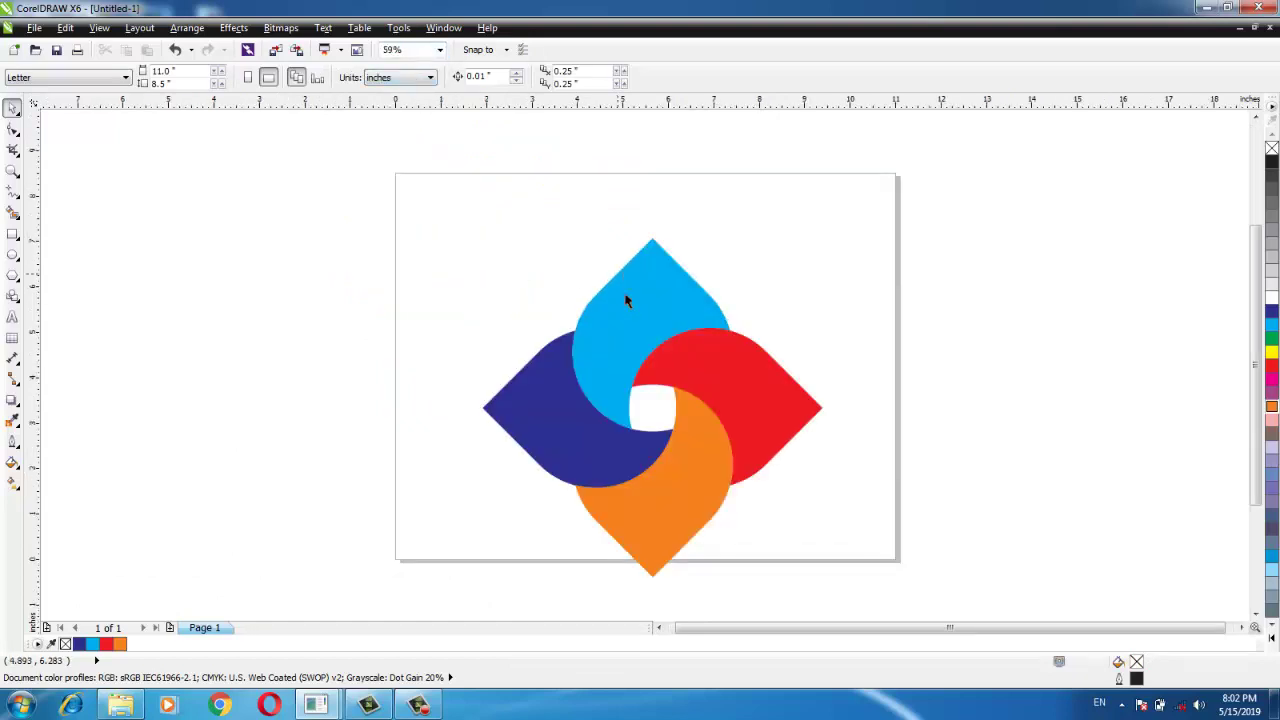
drag(682, 372, 672, 318)
click(843, 263)
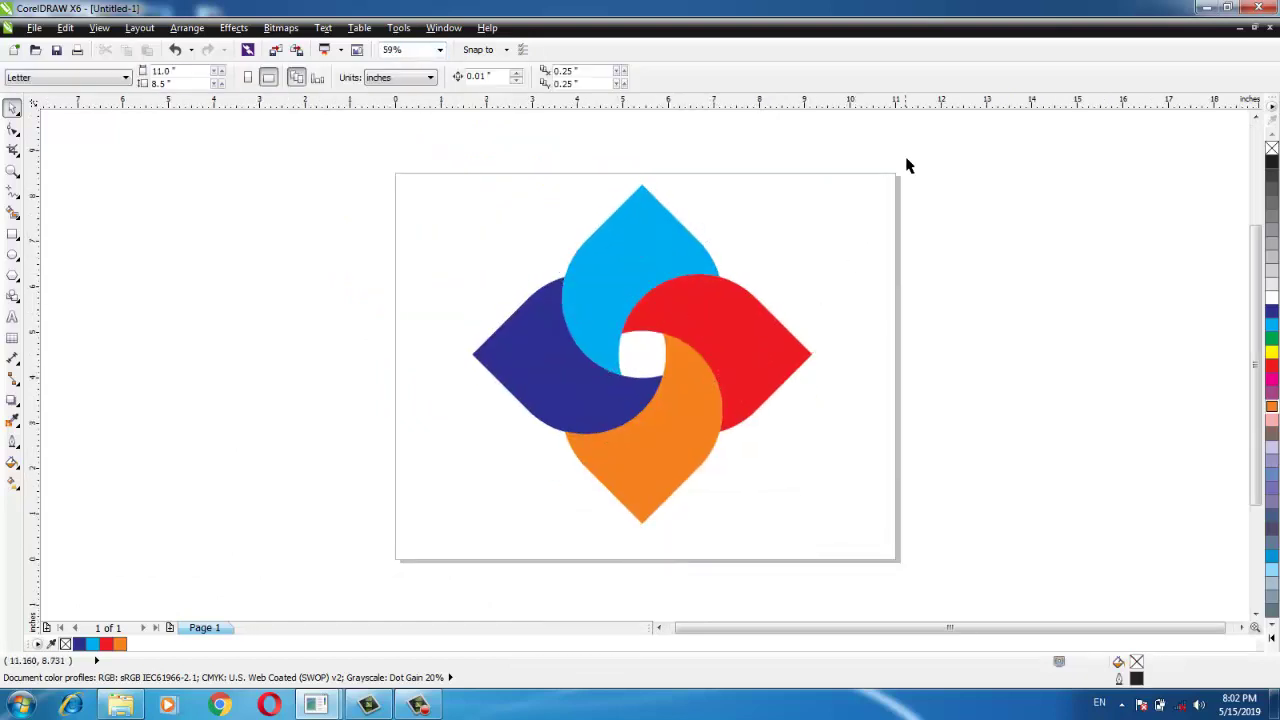
Ungroup the logo into its four separate shapes
drag(906, 160, 341, 565)
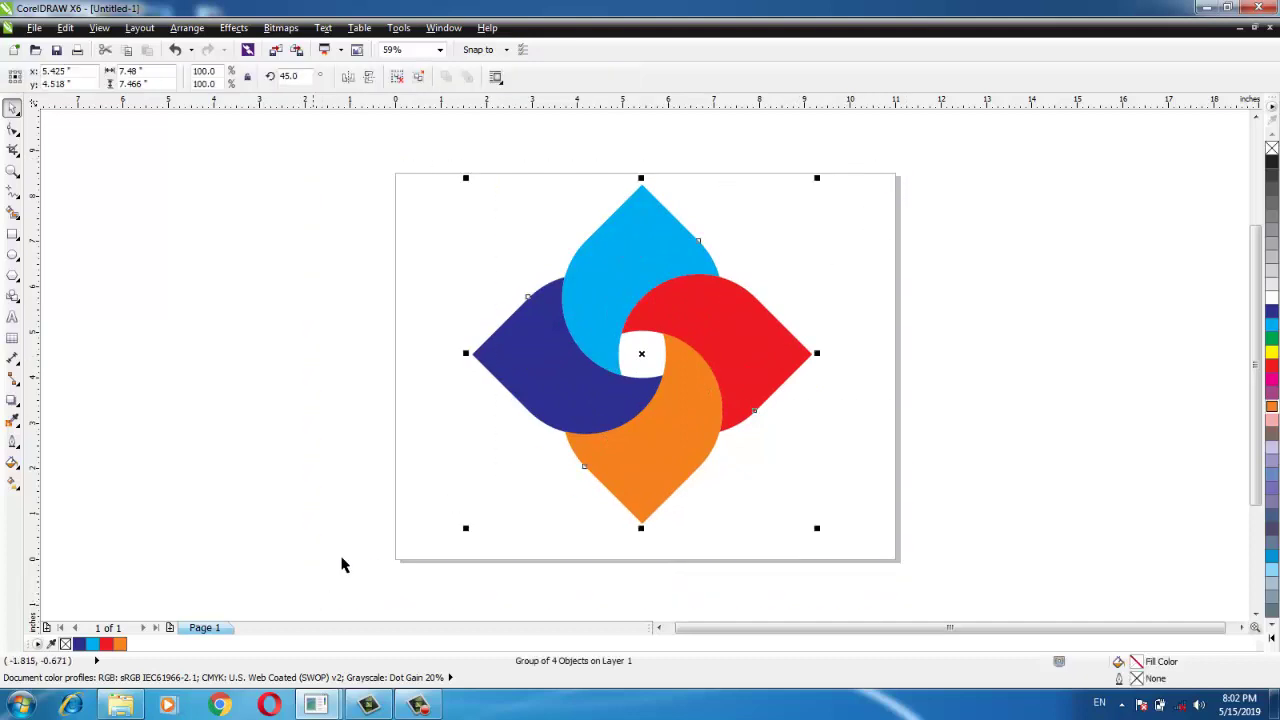
right_click(726, 345)
click(772, 72)
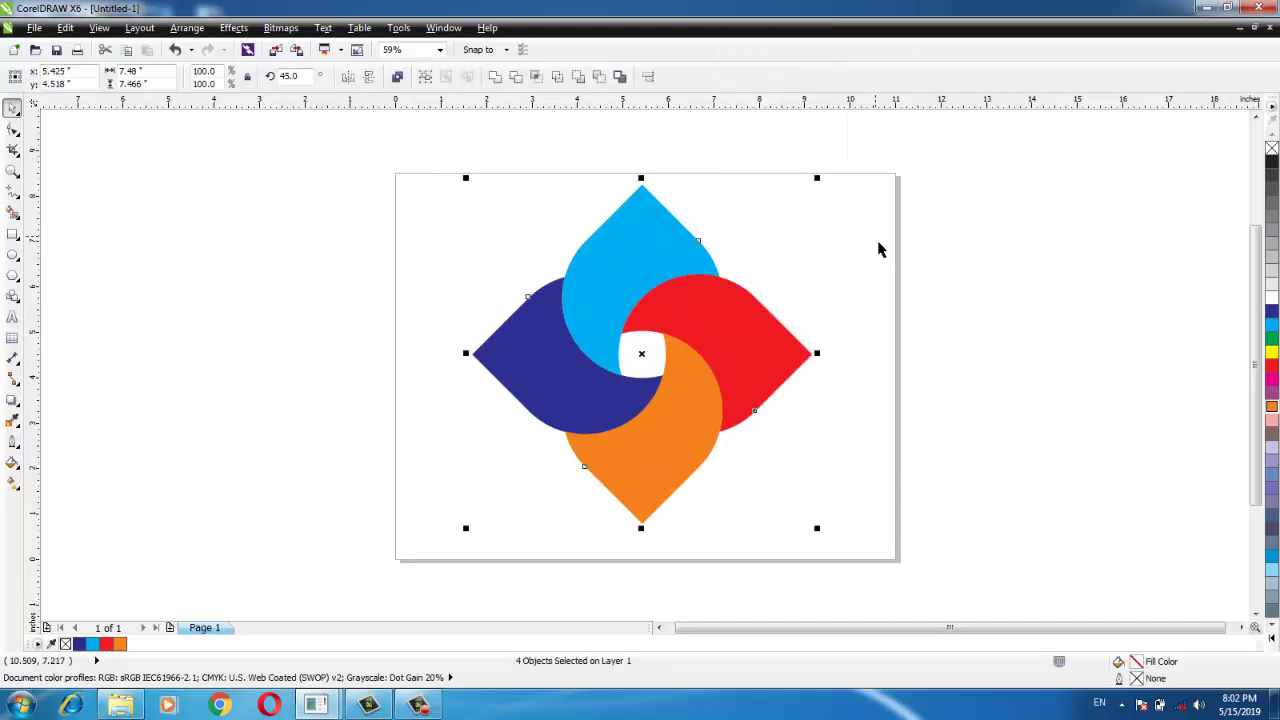
click(879, 249)
Apply a horizontal linear gradient to the upper cyan shape, running from cyan on its left to dark blue on its right
click(622, 264)
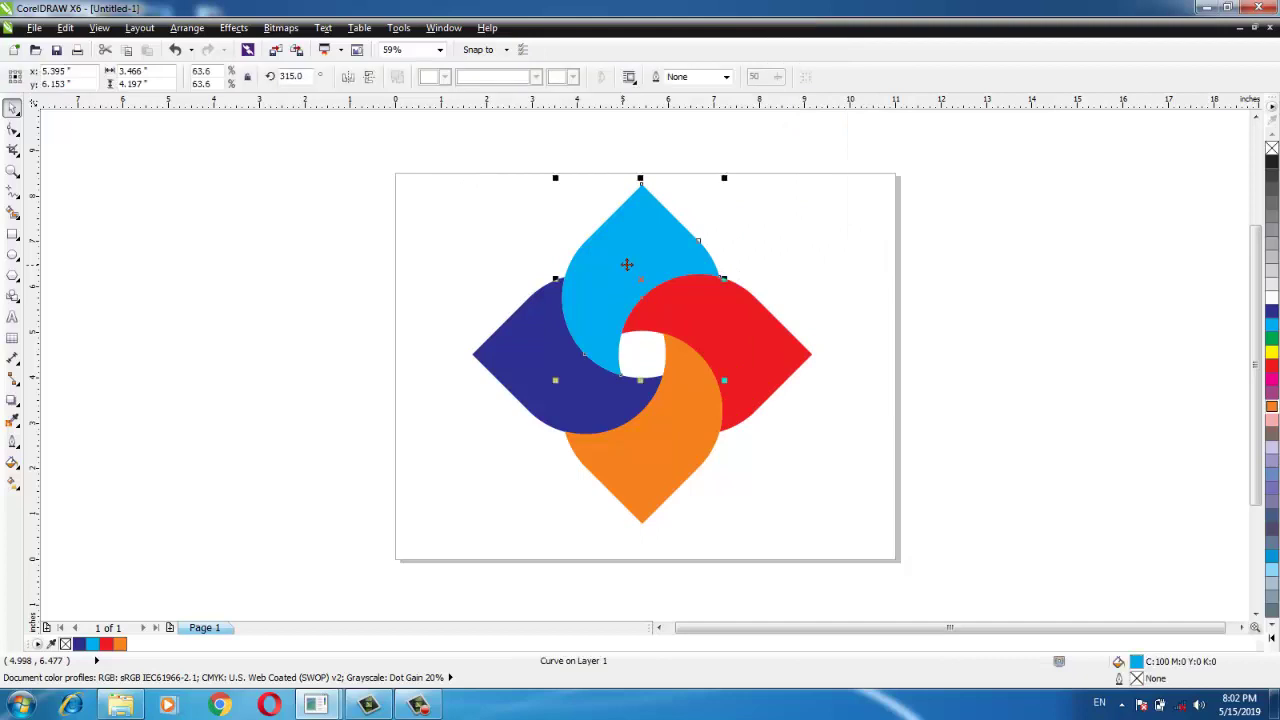
click(13, 484)
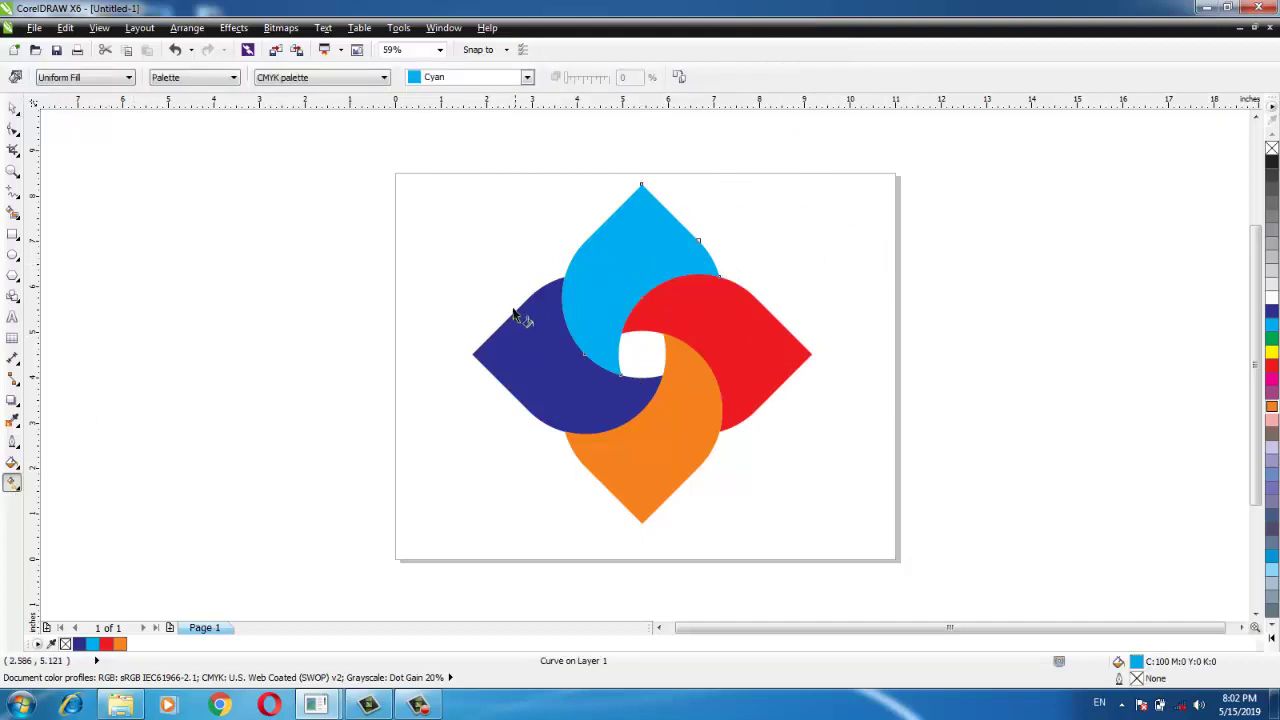
drag(562, 276, 719, 276)
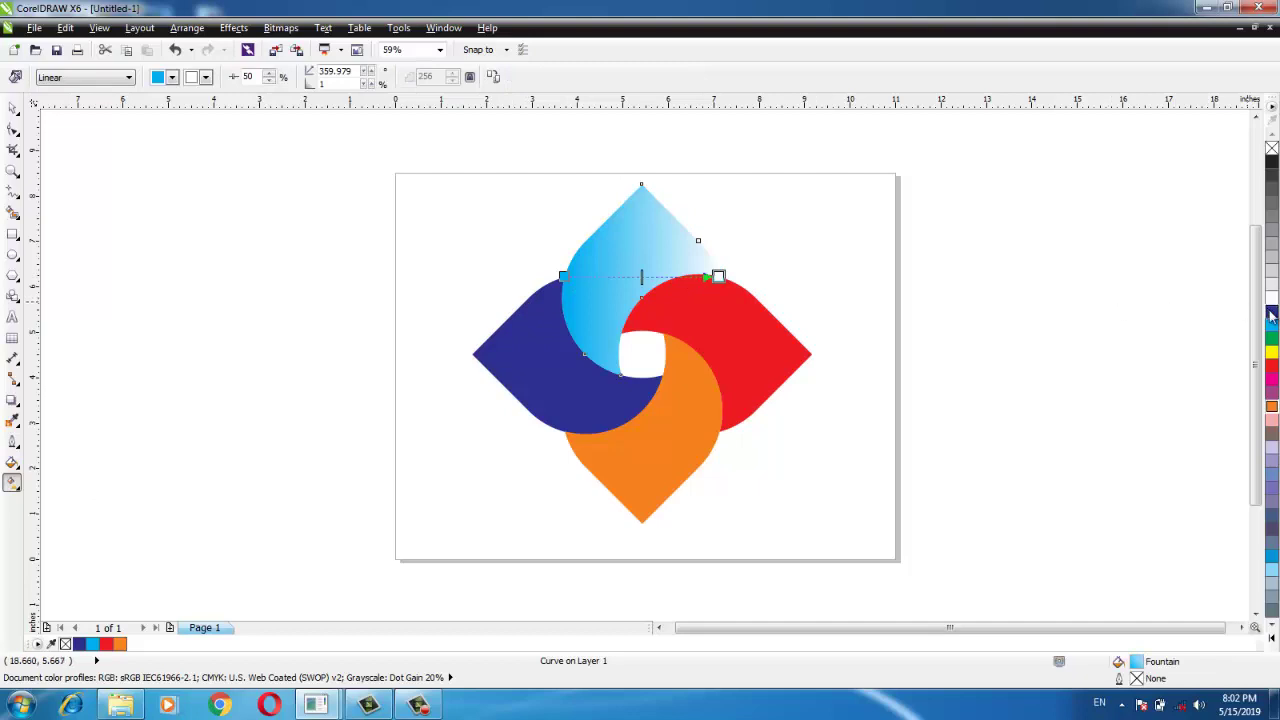
drag(1271, 316, 721, 277)
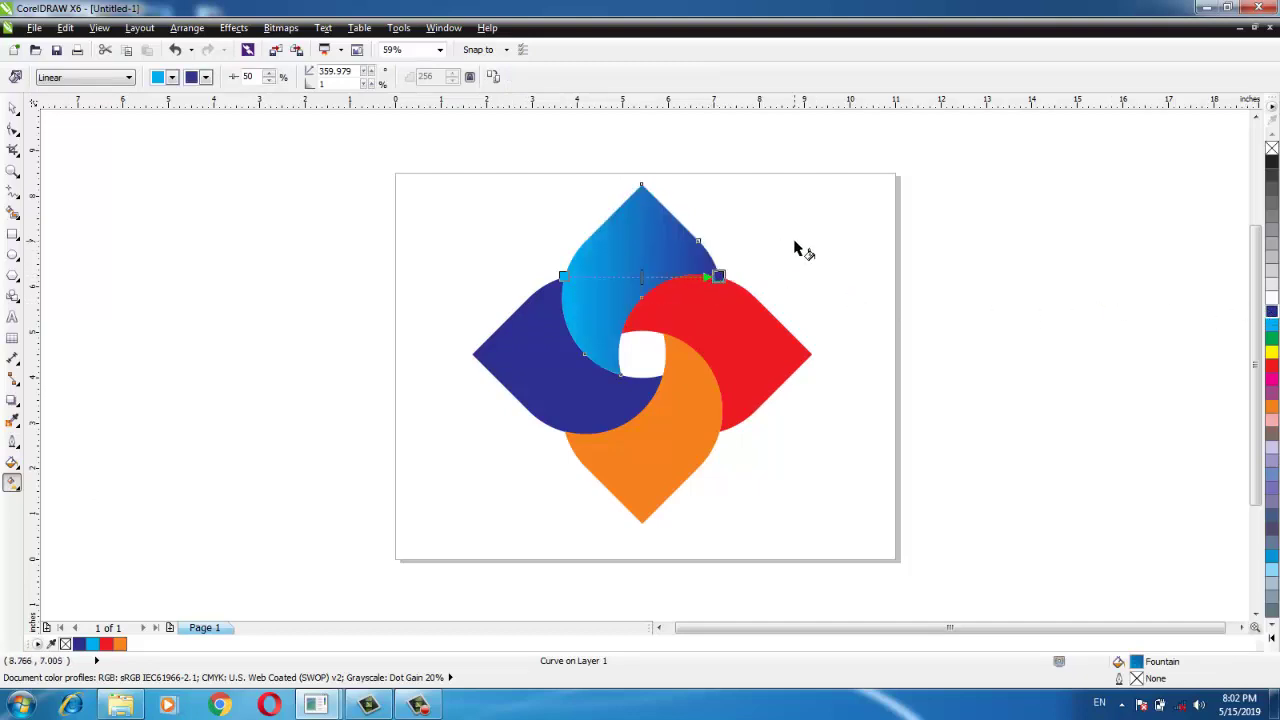
Apply a vertical linear gradient to the red shape, running from red at its top to orange at its bottom
click(753, 329)
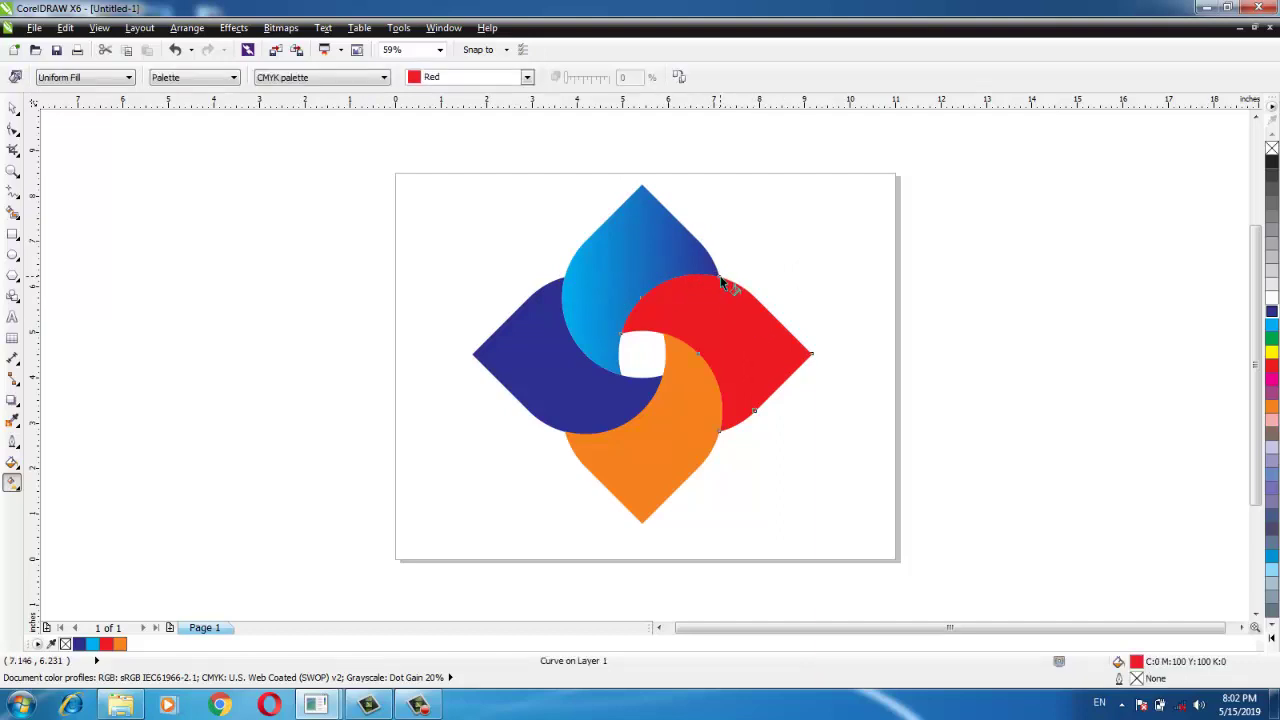
drag(719, 278, 719, 430)
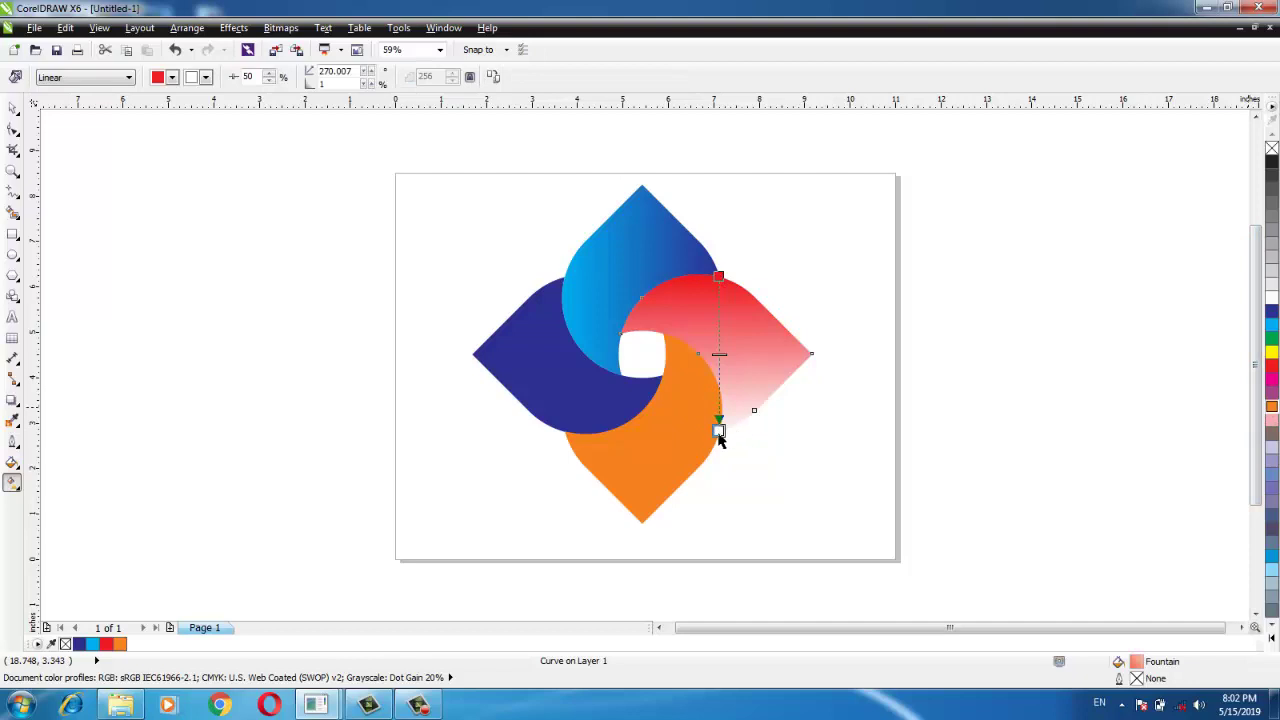
click(719, 432)
click(838, 408)
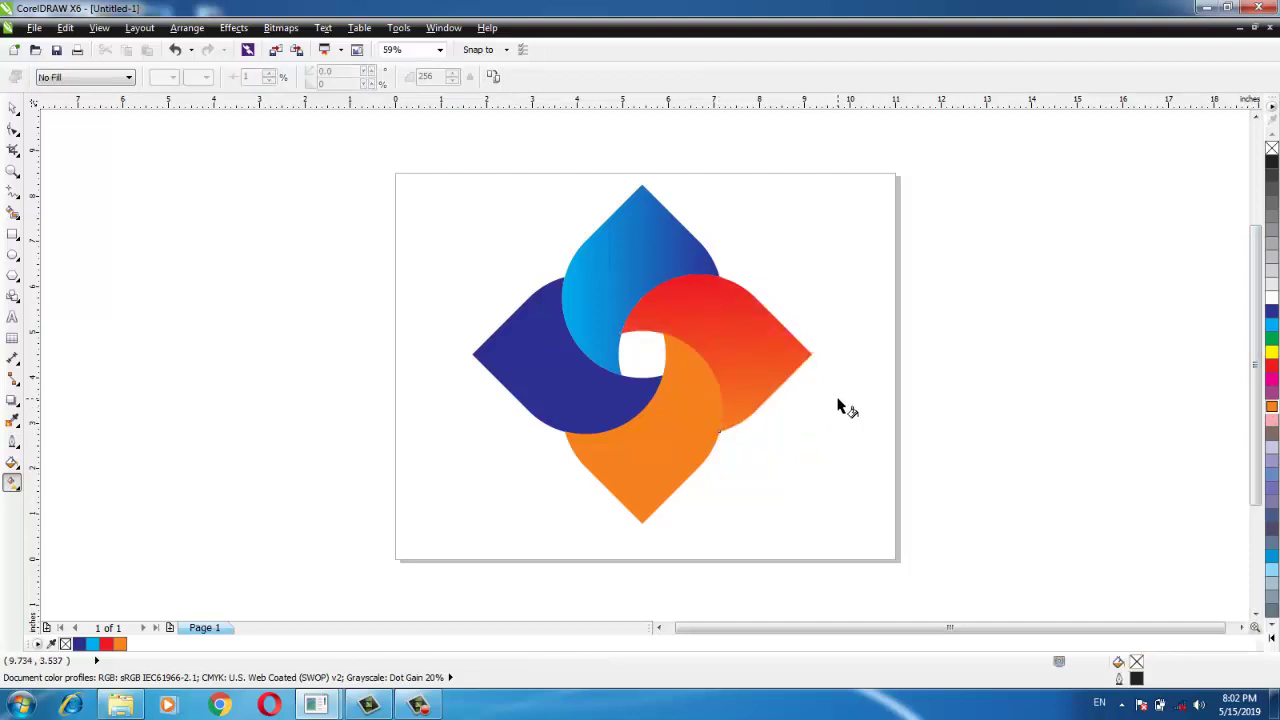
Give the lower orange shape a roughly horizontal linear gradient from black on its right to dark blue on its left
click(715, 440)
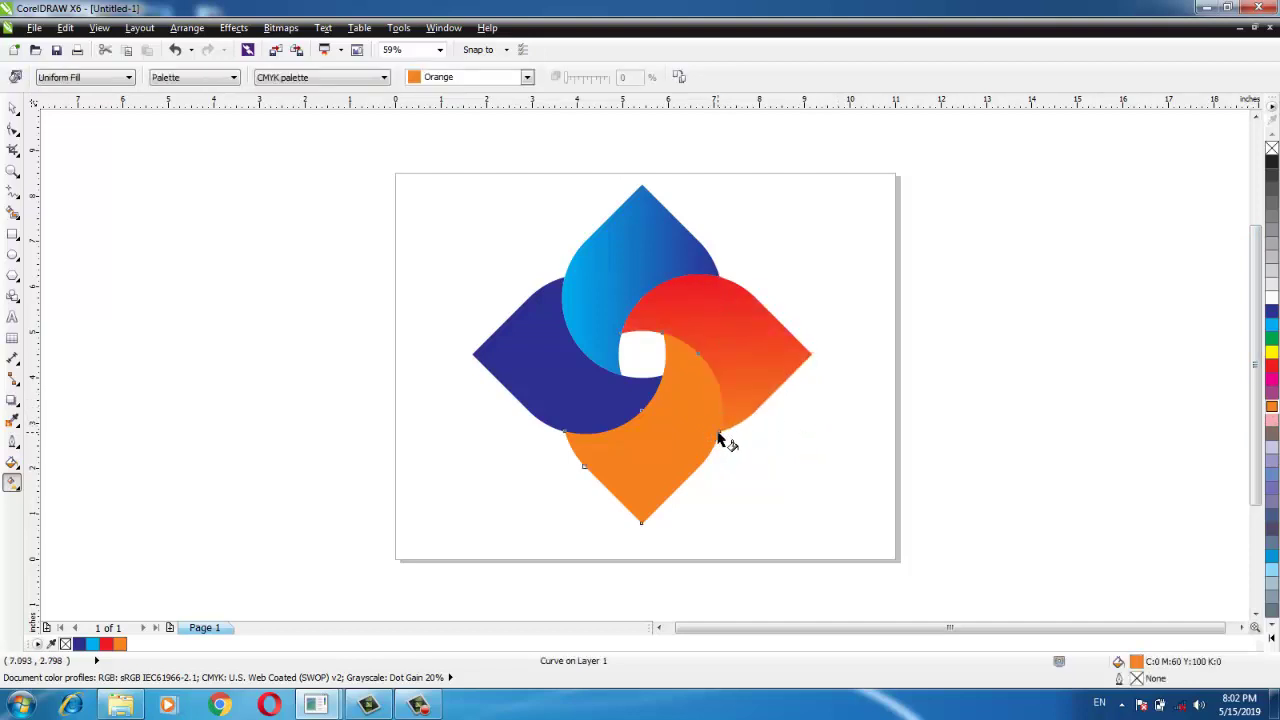
drag(719, 432, 566, 436)
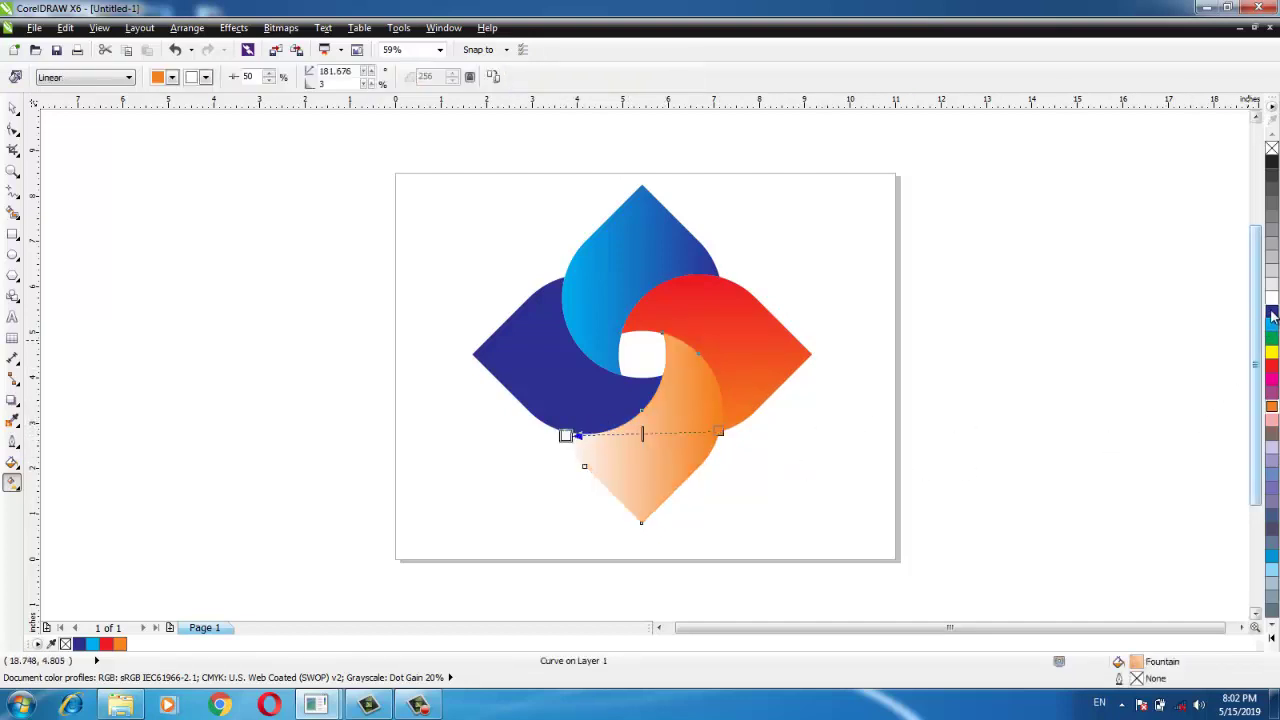
drag(566, 437, 566, 436)
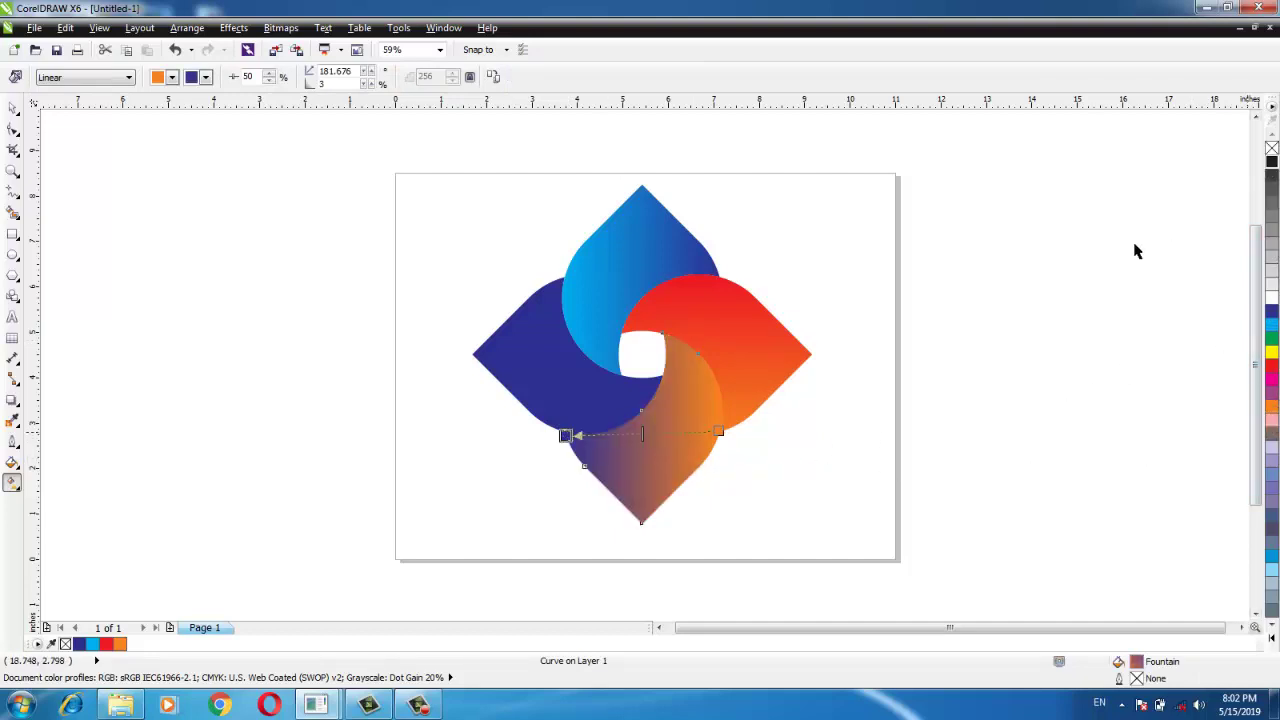
drag(722, 437, 722, 437)
click(780, 461)
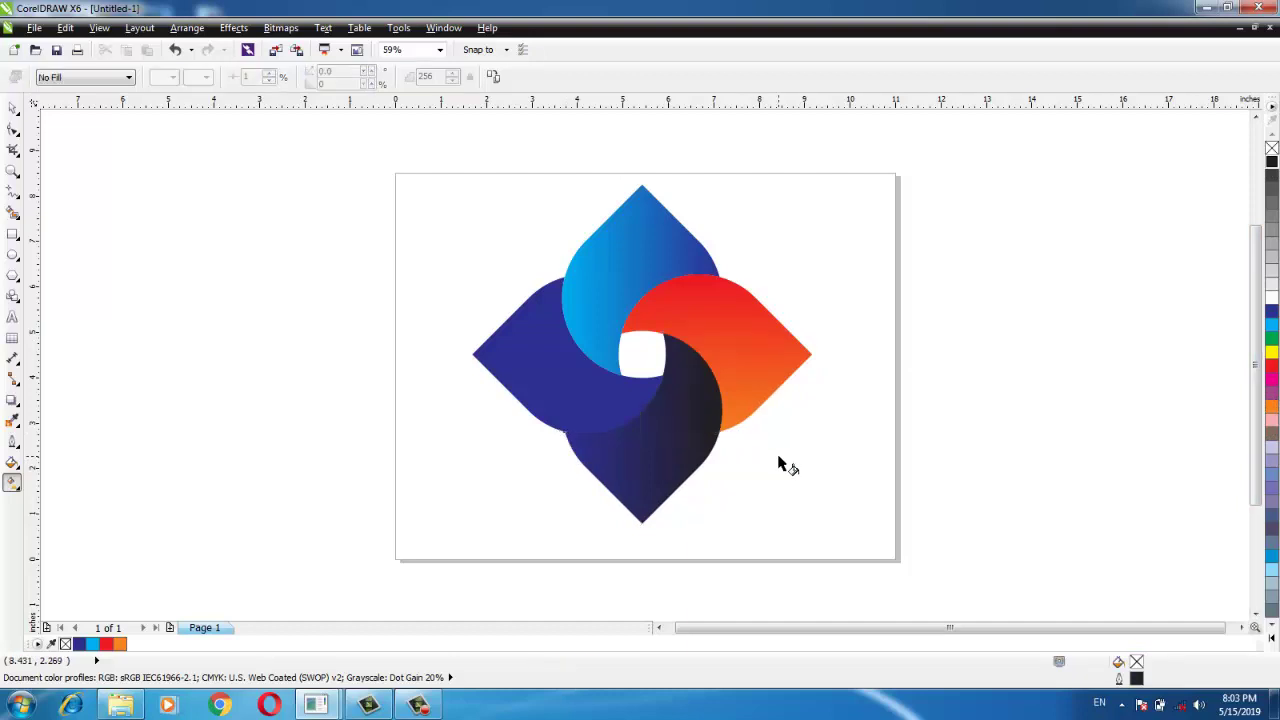
Give the left dark blue shape a vertical linear gradient from lime green at its top to peach (C:0 M:40 Y:60 K:0) at its bottom
click(567, 375)
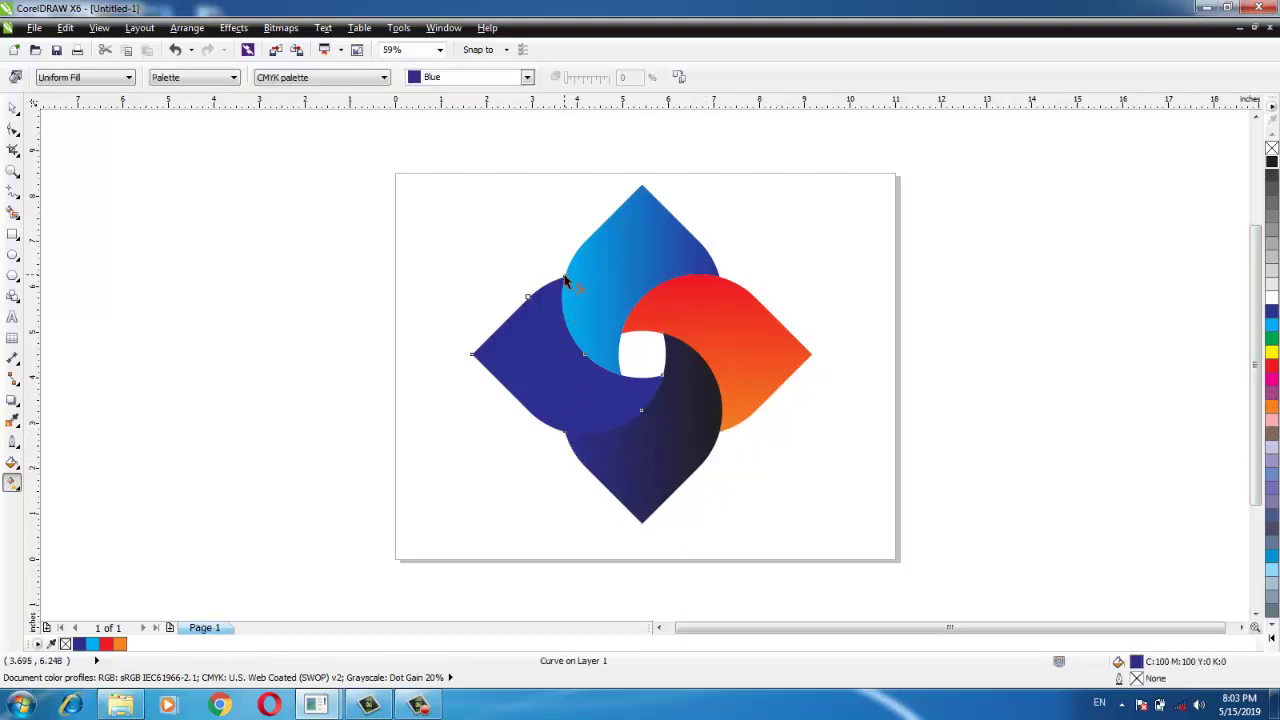
drag(565, 280, 564, 430)
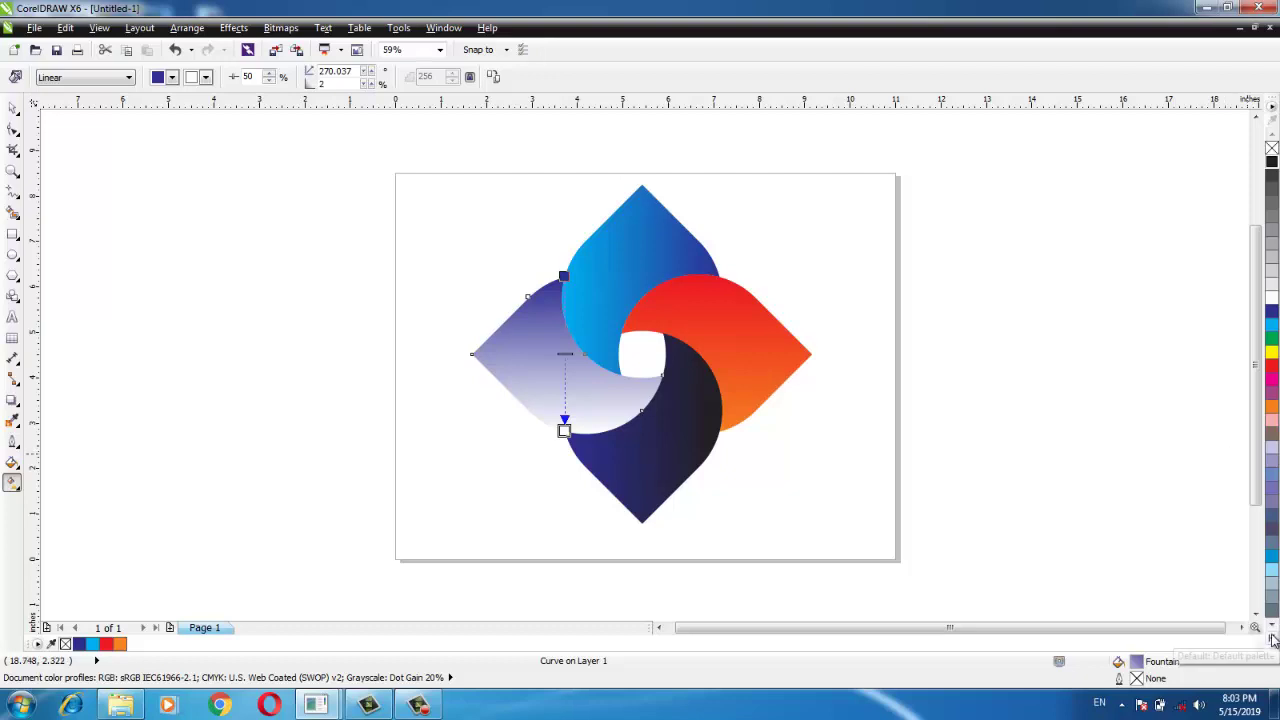
click(1274, 640)
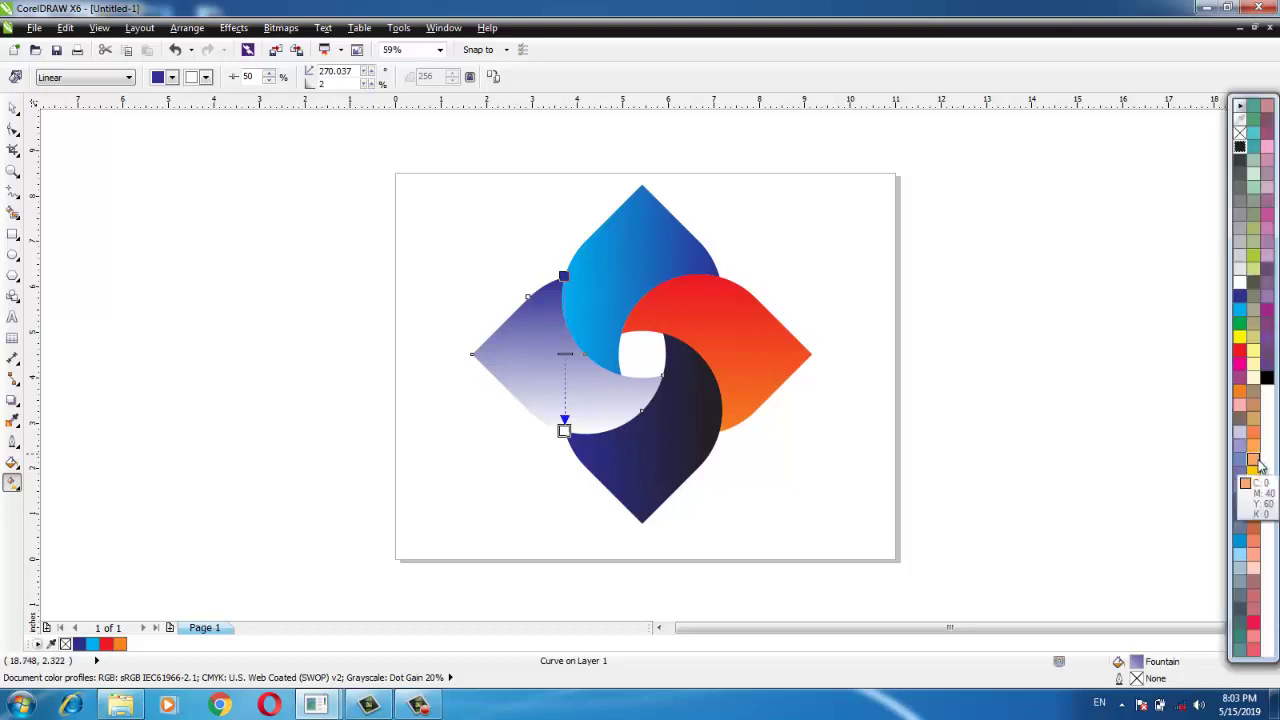
drag(565, 432, 564, 430)
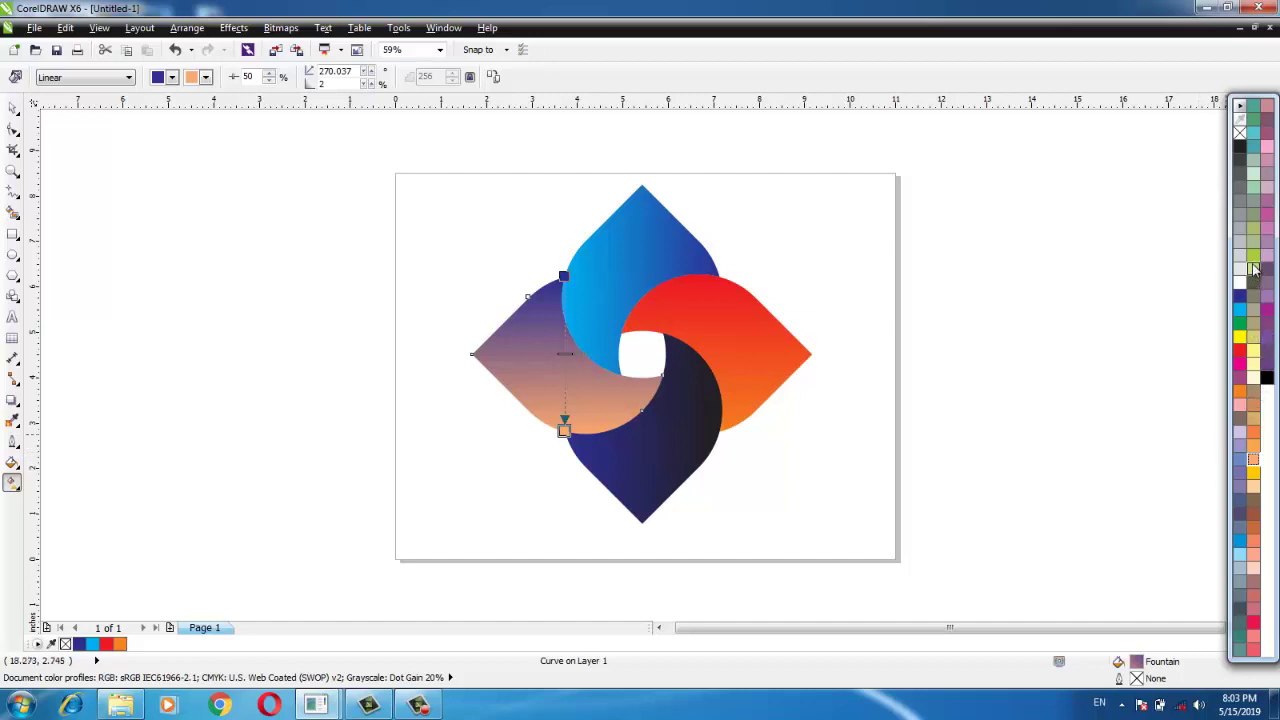
click(563, 423)
drag(566, 282, 564, 276)
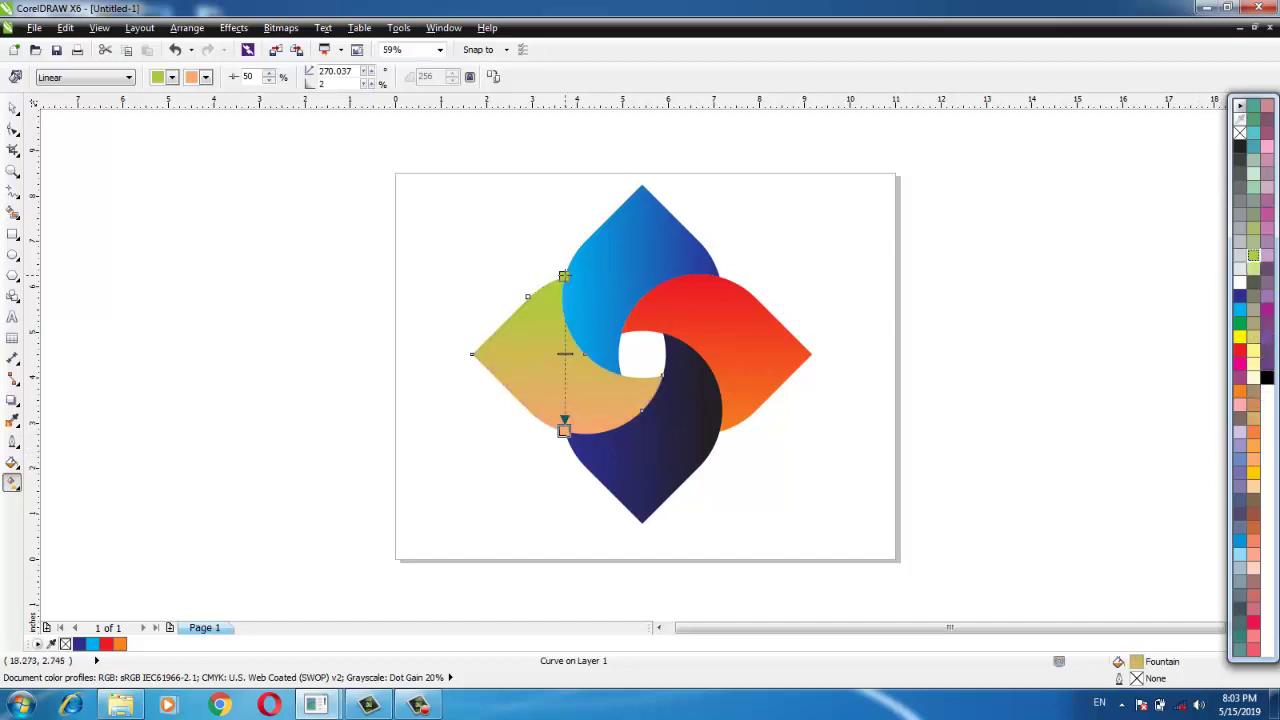
click(474, 265)
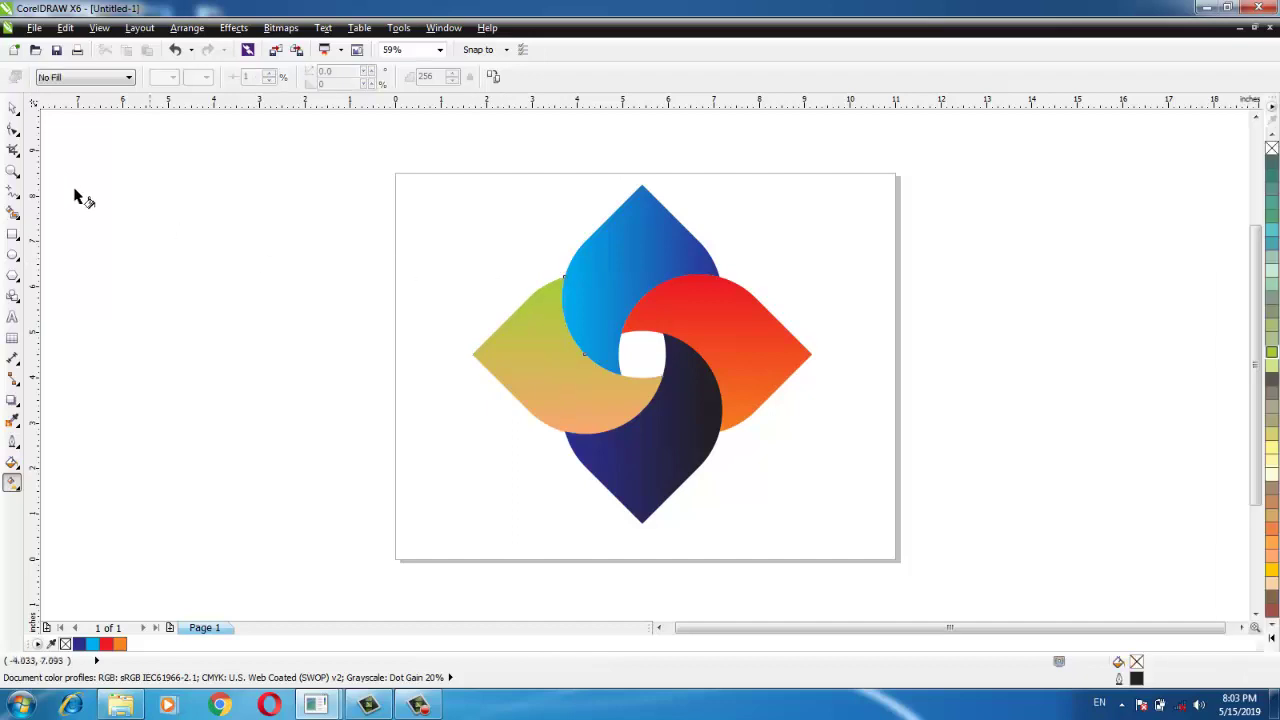
click(13, 108)
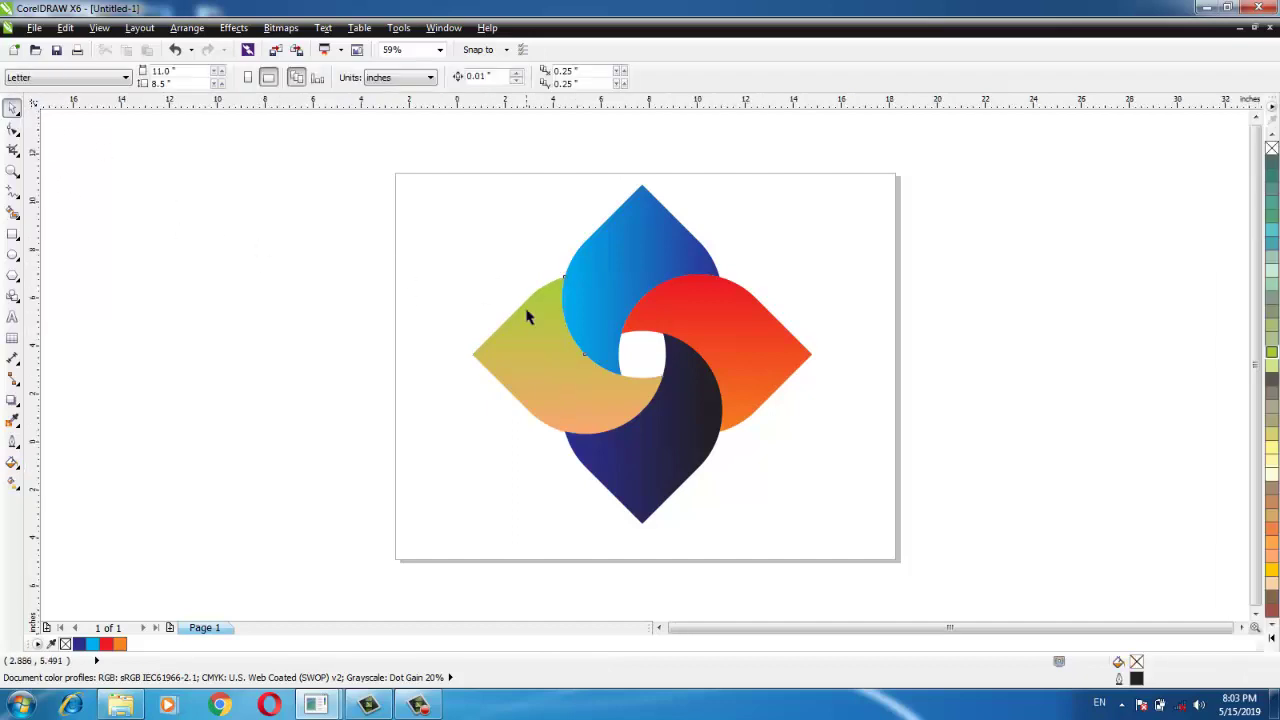
Draw a rectangle about 1.9 by 4.8 inches over the upper blue shape's right half, with its left edge through the shape's tip
scroll(666, 367, up, 2)
scroll(878, 228, down, 2)
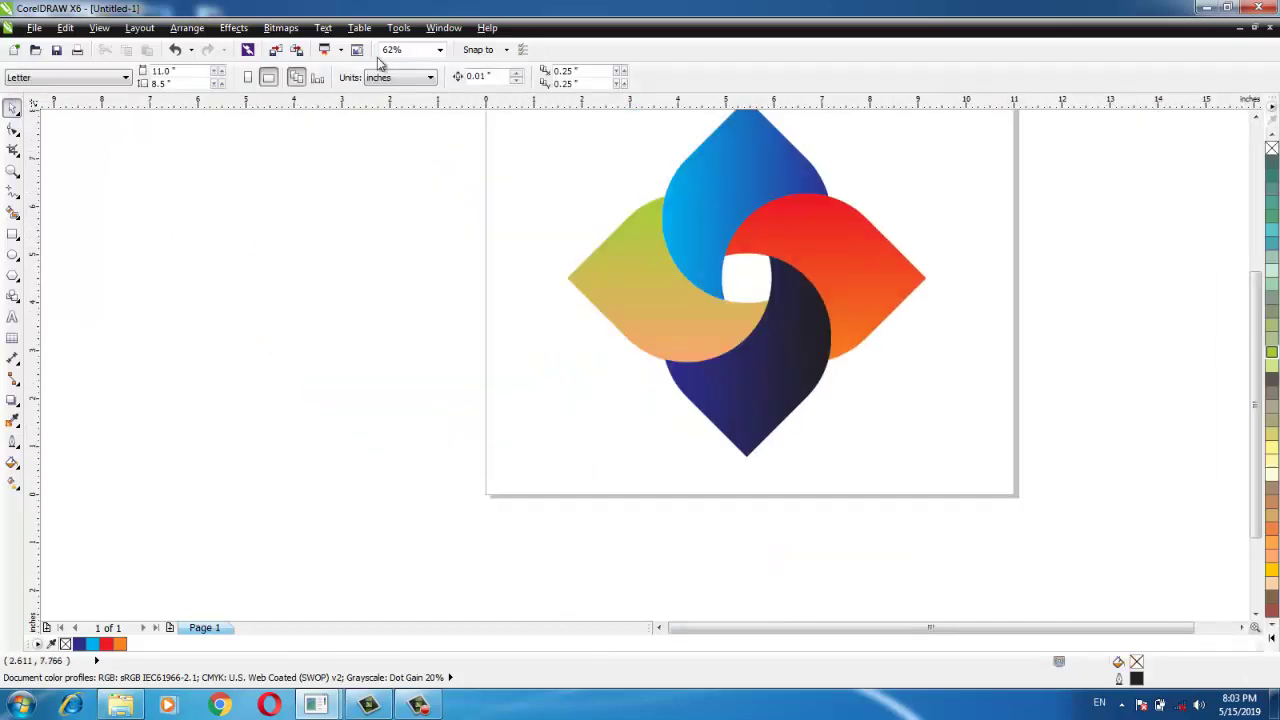
click(440, 52)
click(430, 63)
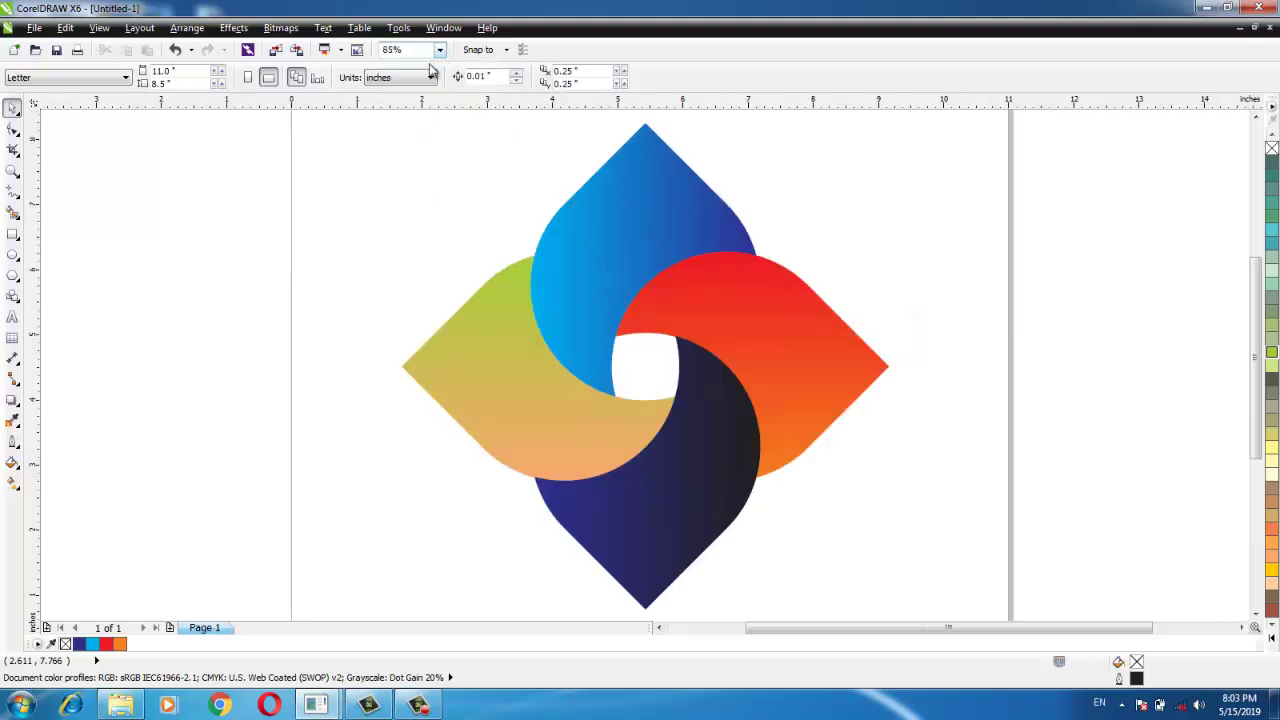
click(13, 234)
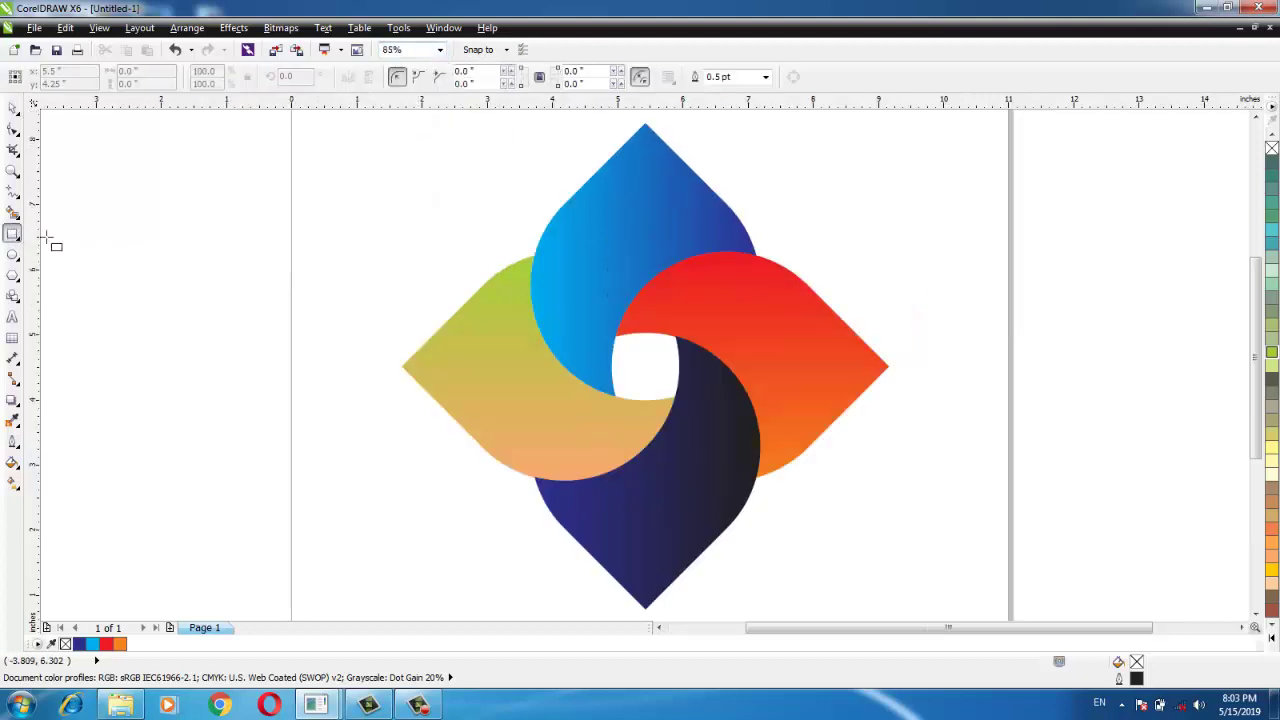
scroll(225, 271, down, 2)
scroll(368, 226, up, 2)
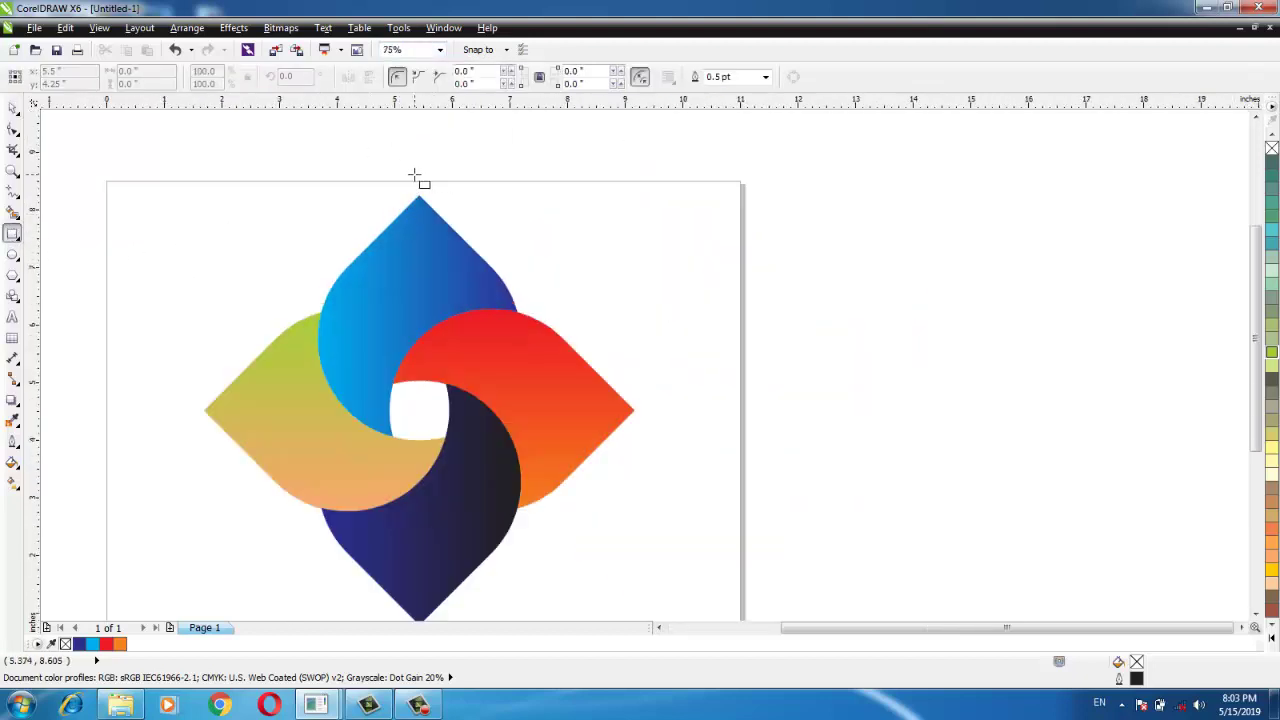
drag(419, 171, 527, 446)
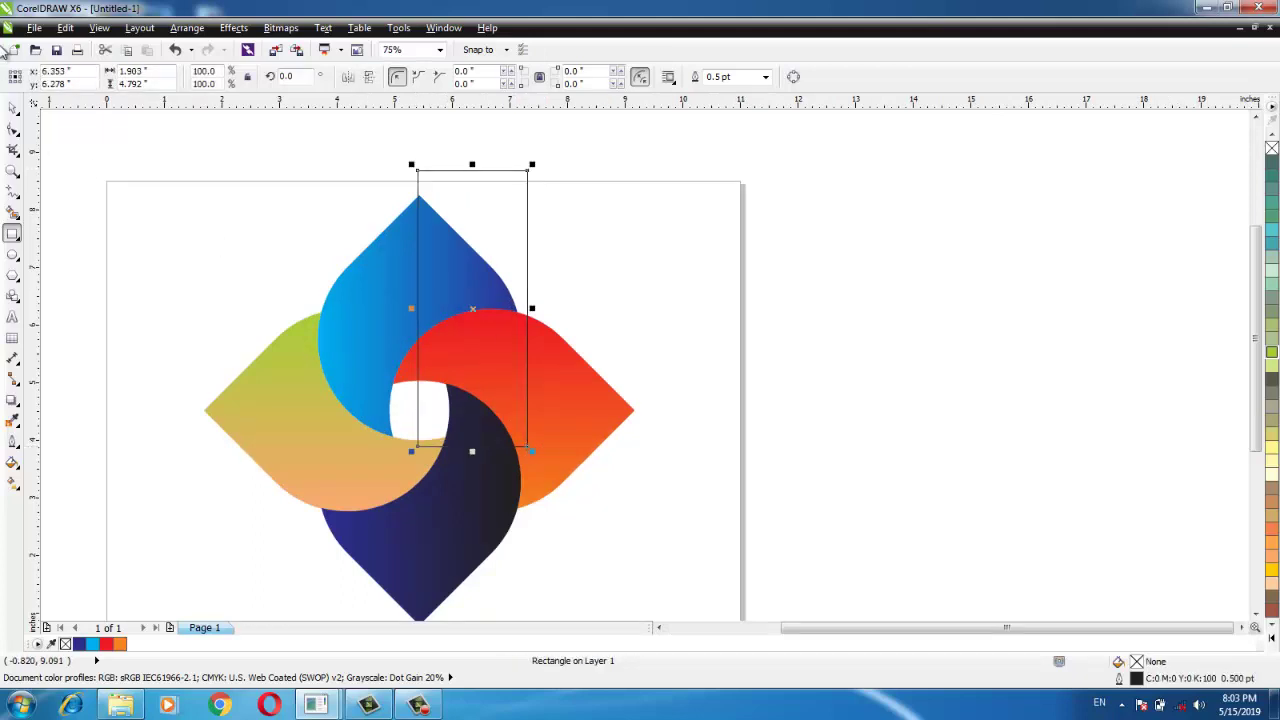
Nudge the rectangle so its left edge passes exactly through the upper blue shape's tip
click(14, 108)
scroll(422, 197, up, 5)
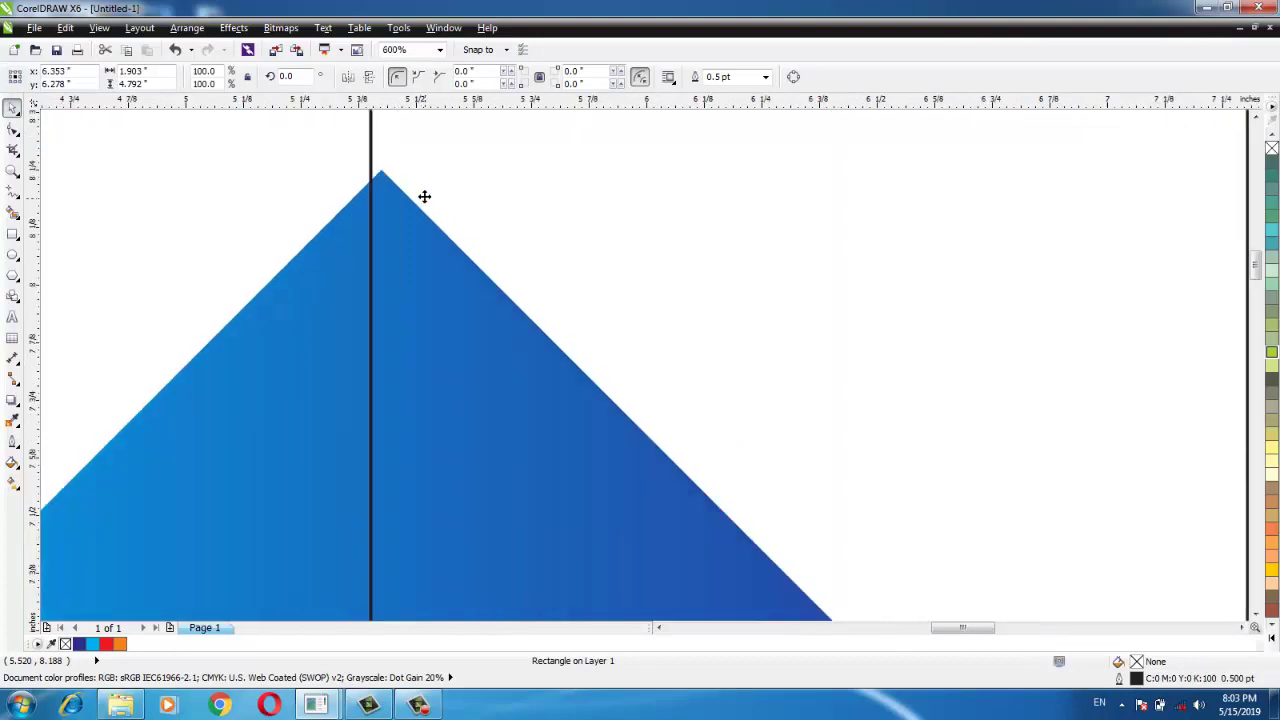
drag(419, 170, 482, 168)
scroll(482, 168, down, 5)
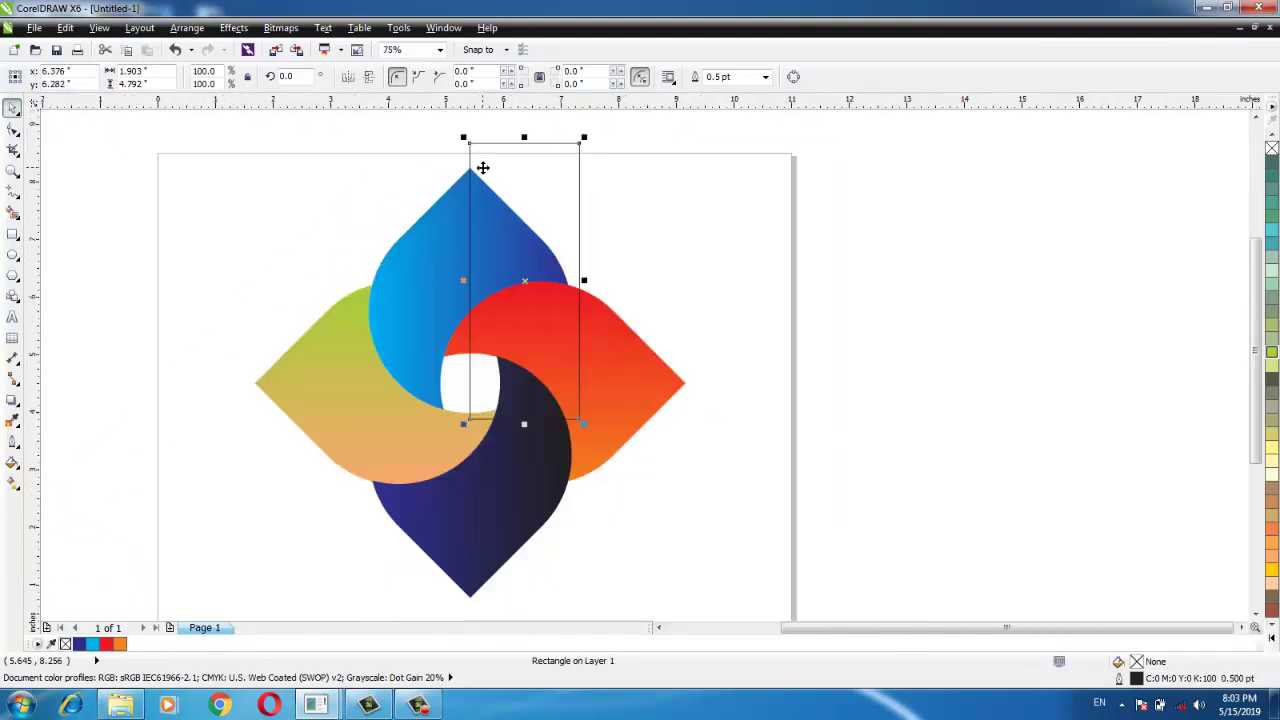
Intersect the rectangle with the upper blue shape and move the rectangle clear to the right of the logo
shift+click(426, 252)
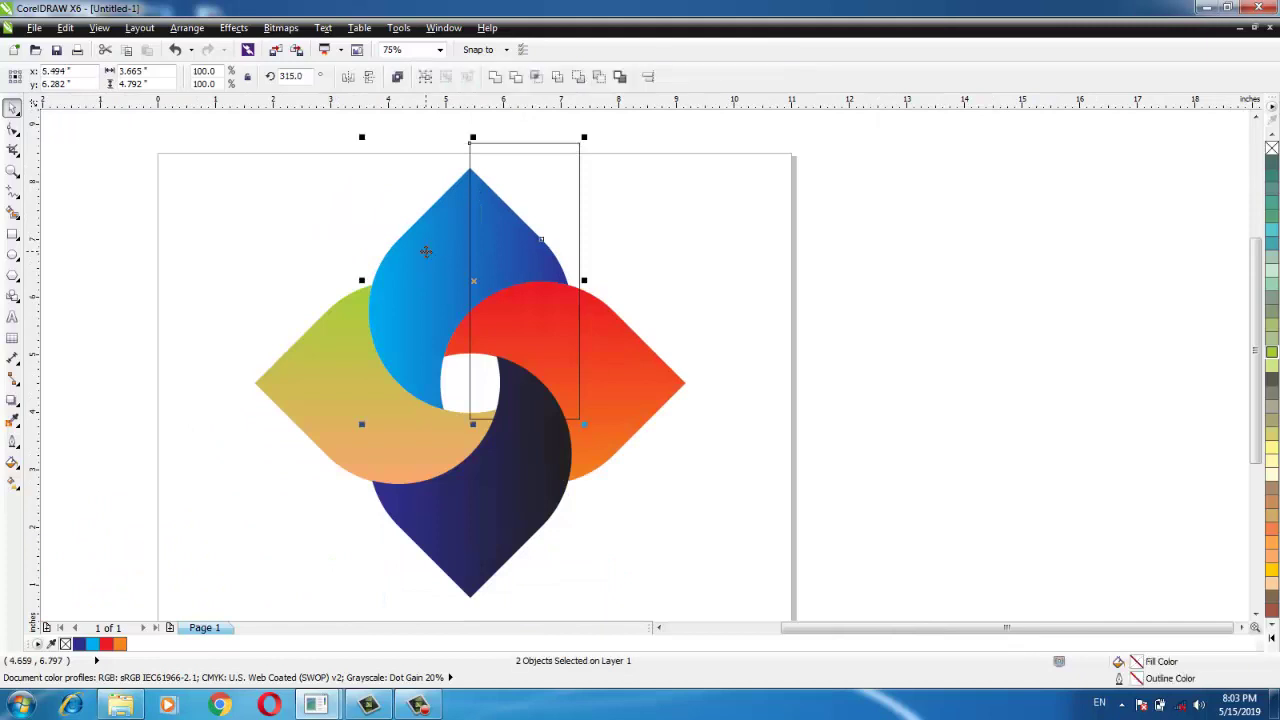
click(536, 80)
click(621, 240)
drag(574, 224, 802, 246)
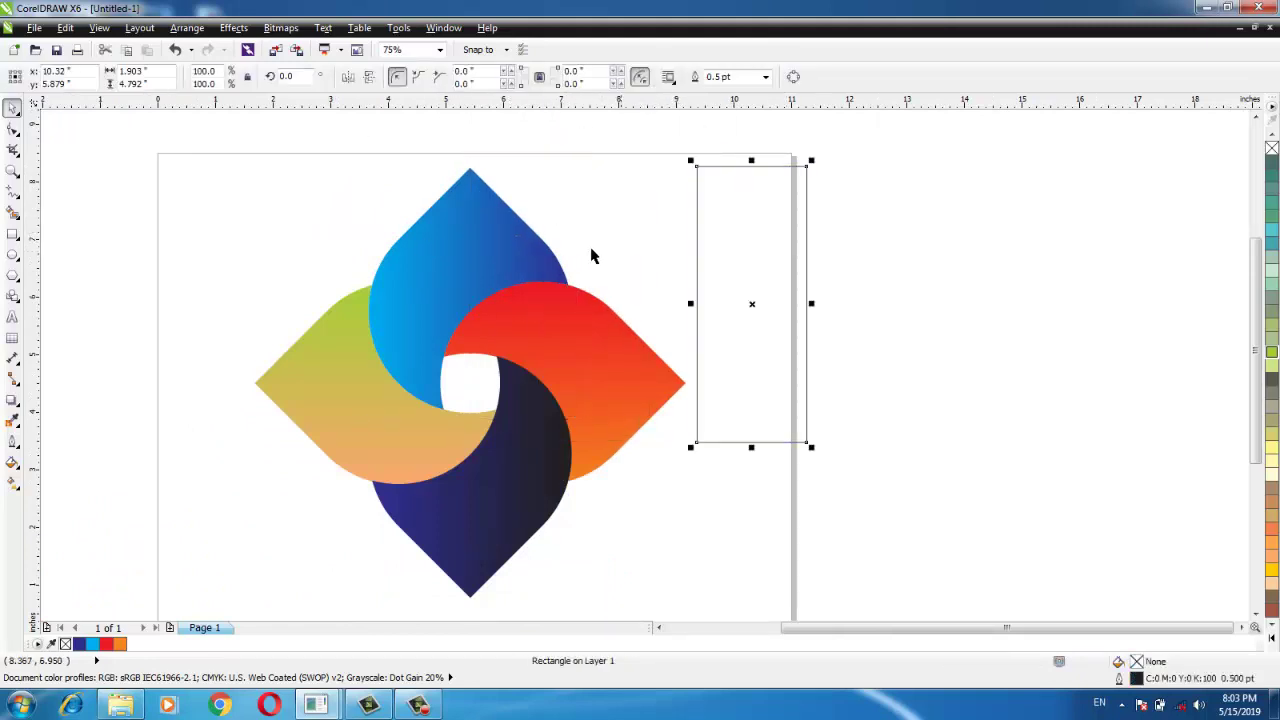
Extend the gradient on the upper blue shape's right half by moving its dark blue end out past the shape's right edge
click(534, 260)
click(13, 484)
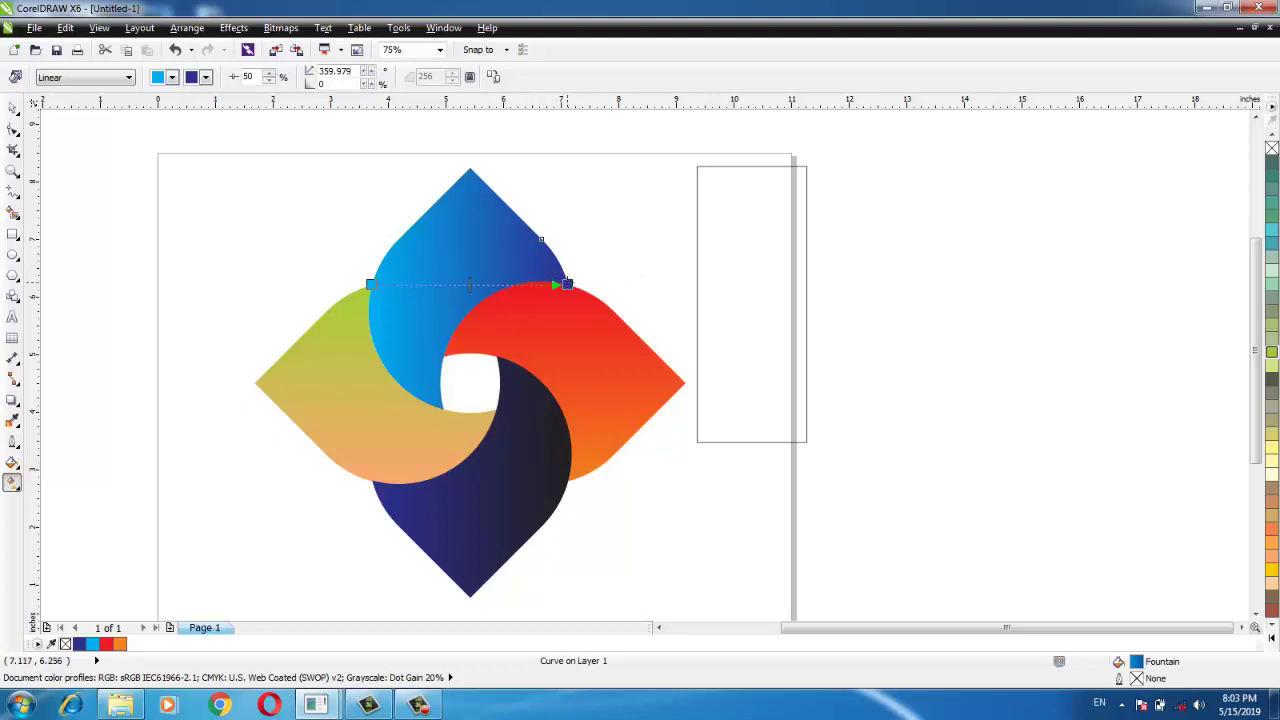
drag(567, 284, 655, 276)
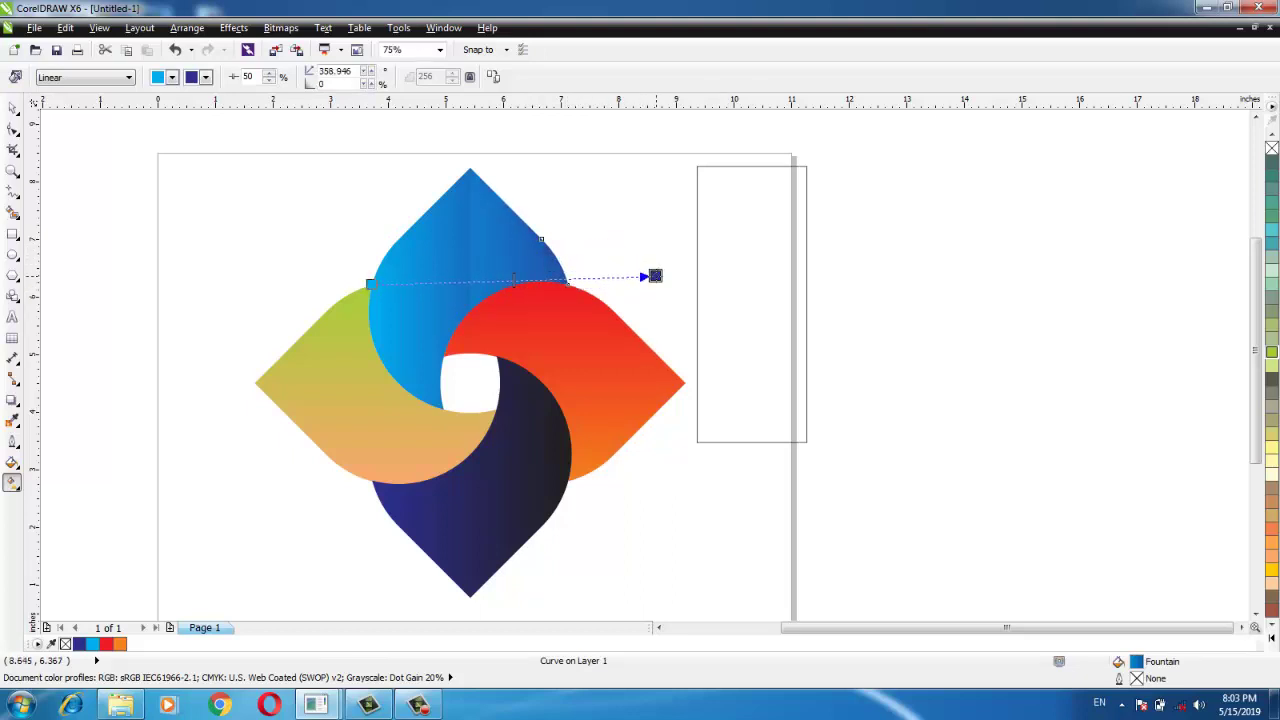
click(129, 171)
Move the rectangle over the lower dark blue shape's right half, with its left edge through the shape's bottom tip
scroll(540, 240, down, 1)
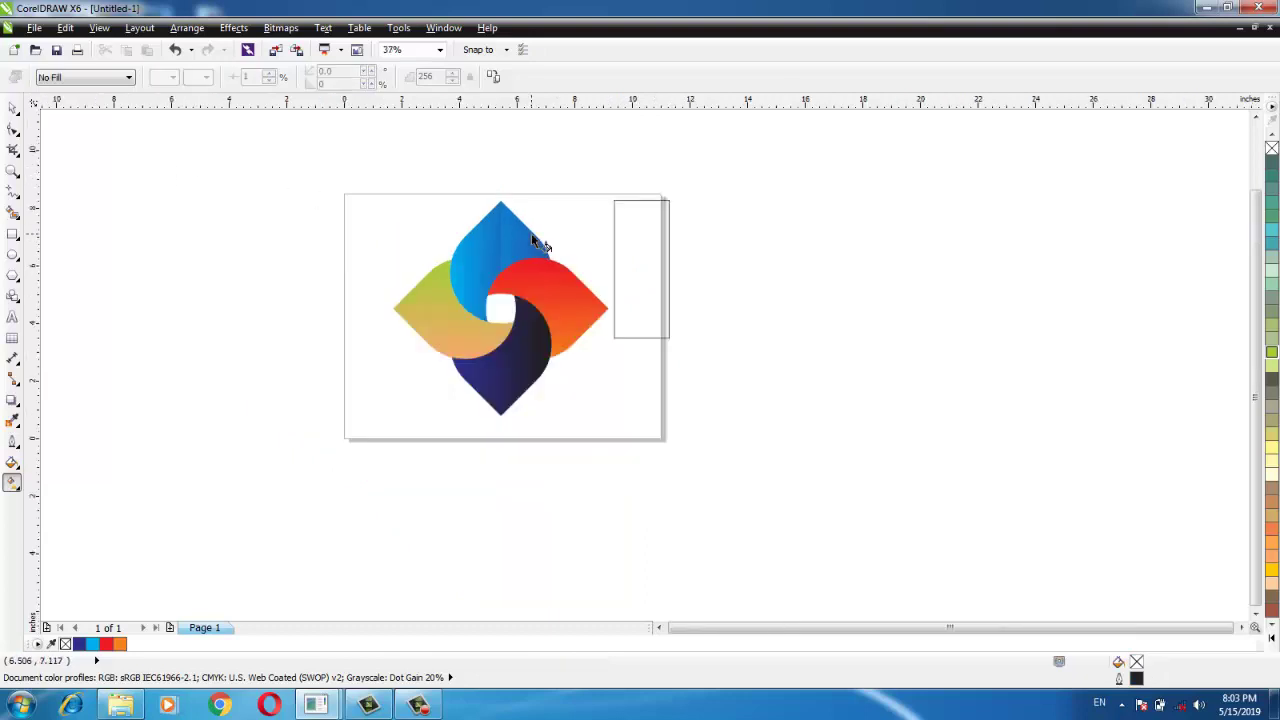
key(space)
click(706, 206)
drag(706, 206, 585, 343)
scroll(566, 355, up, 5)
scroll(524, 334, up, 3)
scroll(585, 343, down, 5)
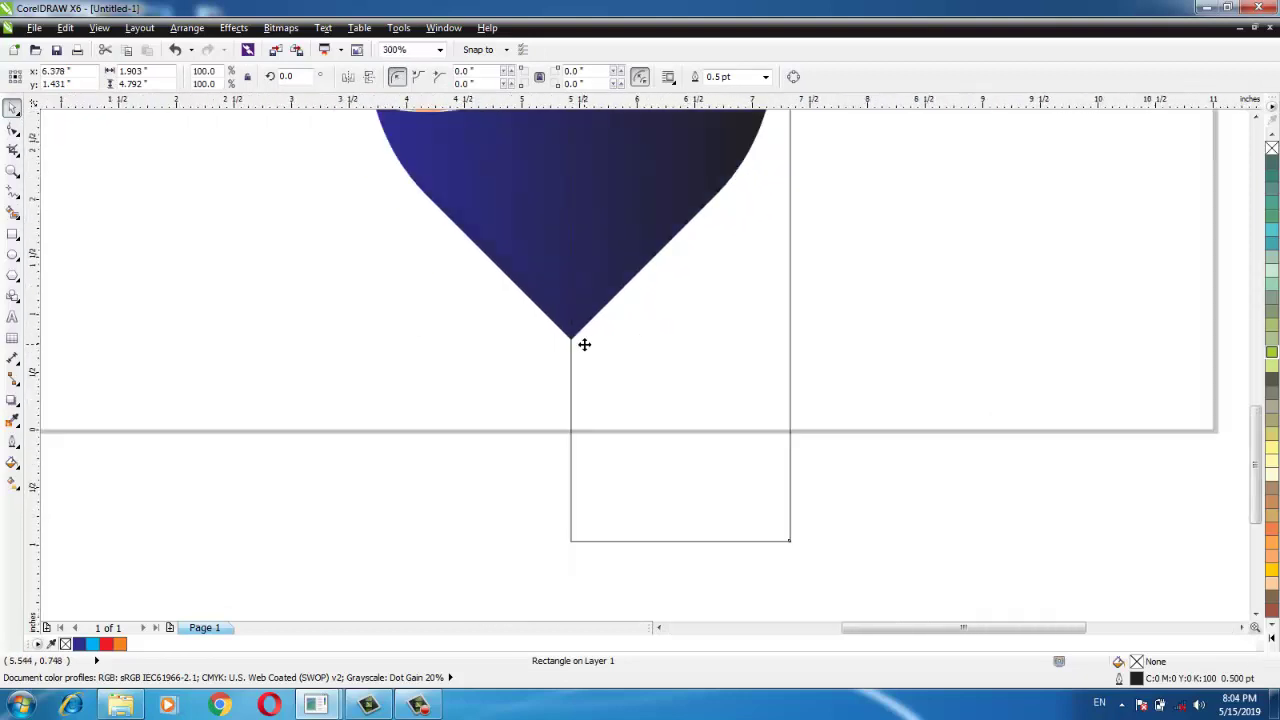
Stretch the rectangle upward to about 6.25 inches tall so it spans the full height of the lower dark blue shape
scroll(633, 164, down, 1)
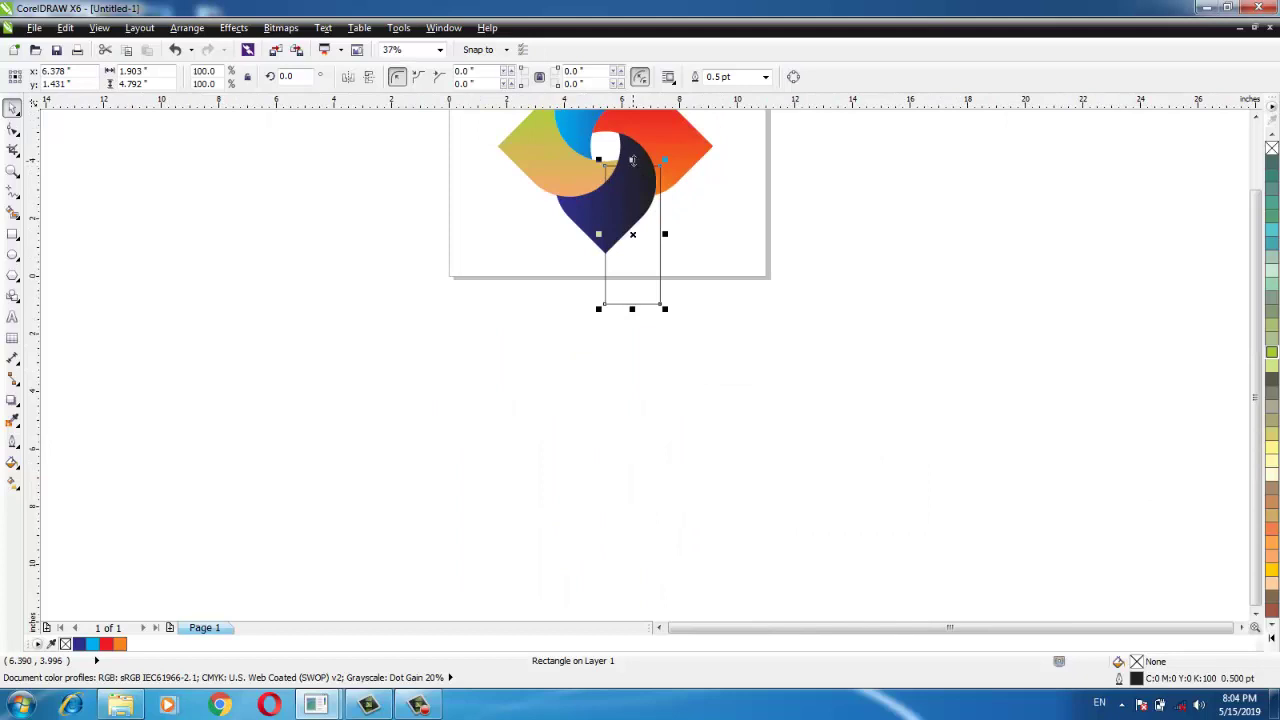
click(439, 49)
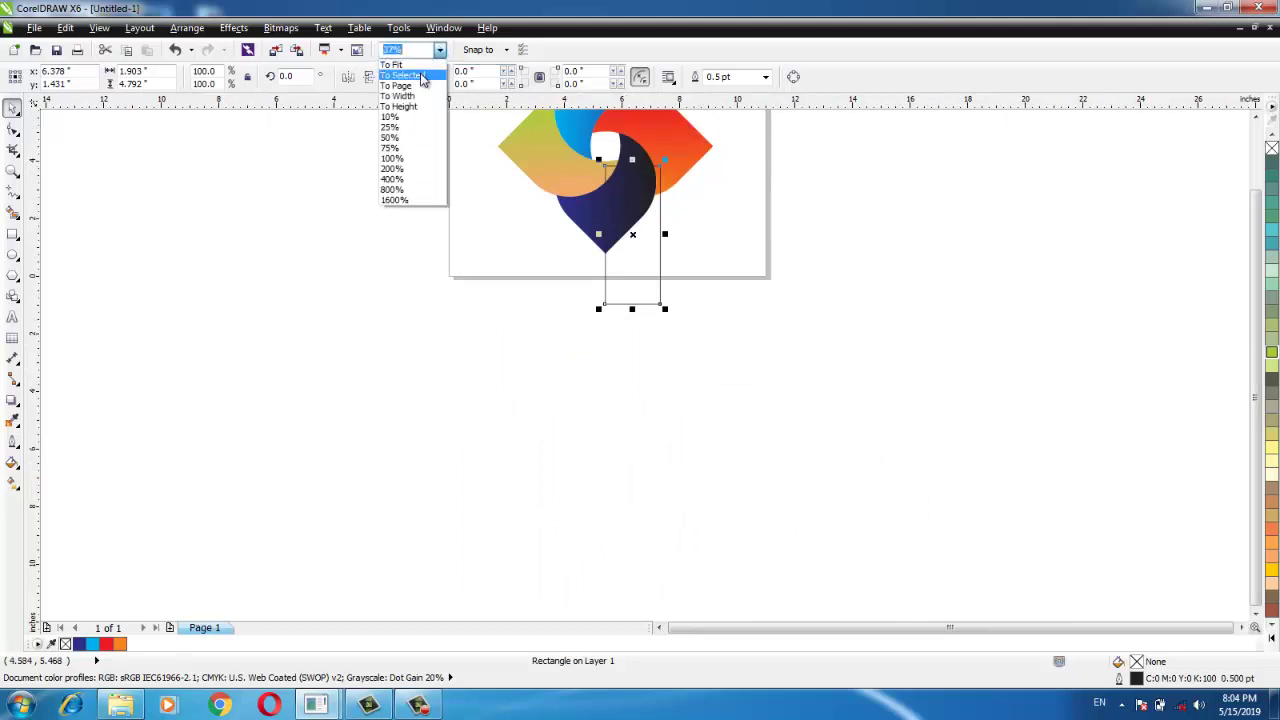
click(423, 76)
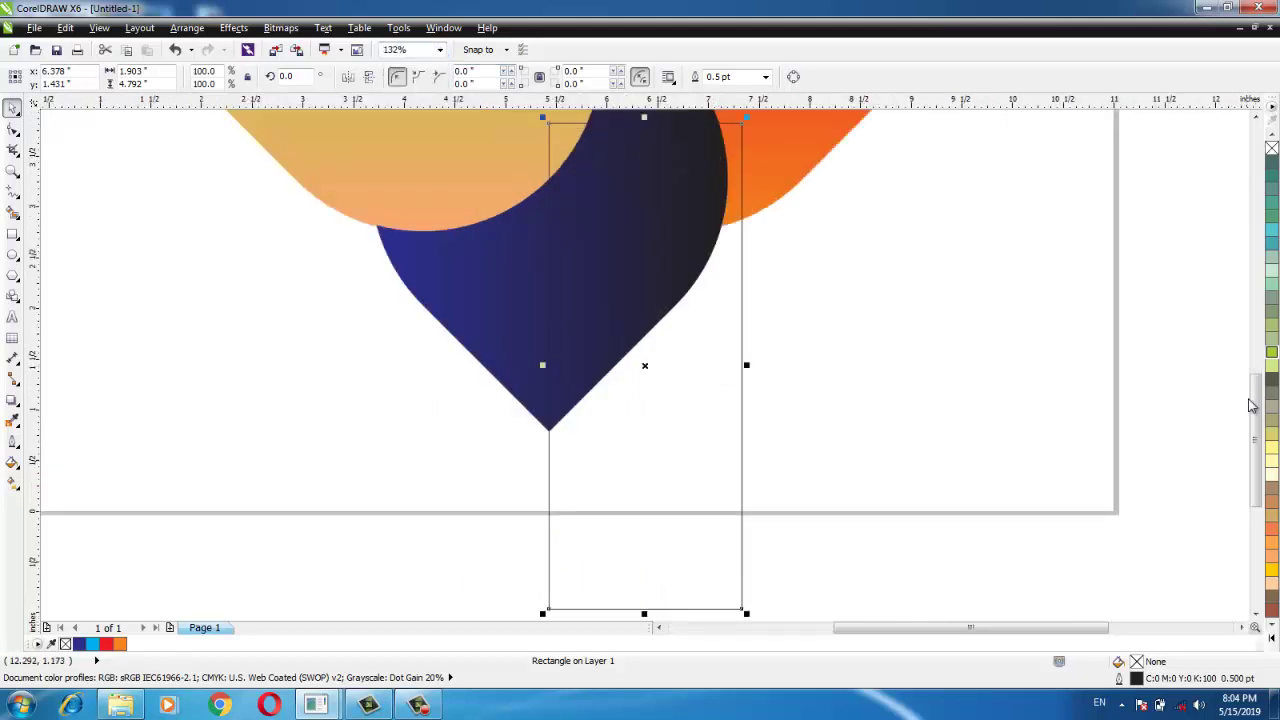
scroll(1250, 405, up, 3)
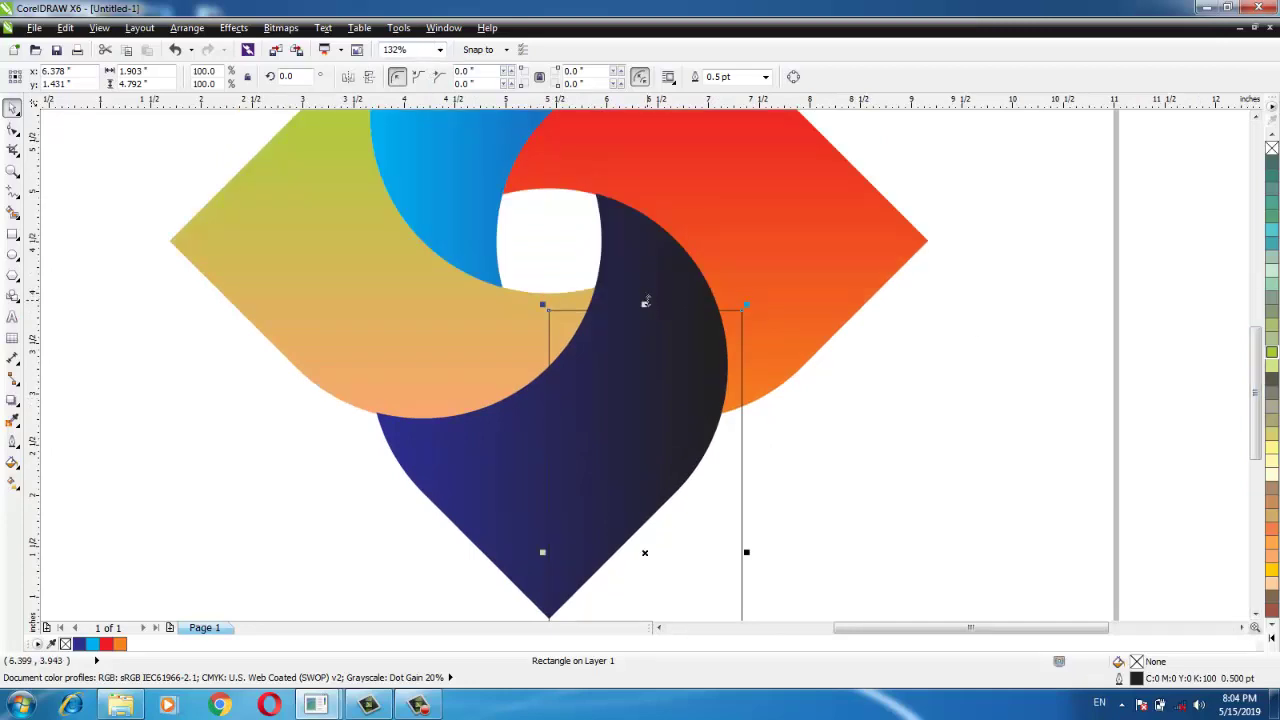
drag(649, 277, 649, 155)
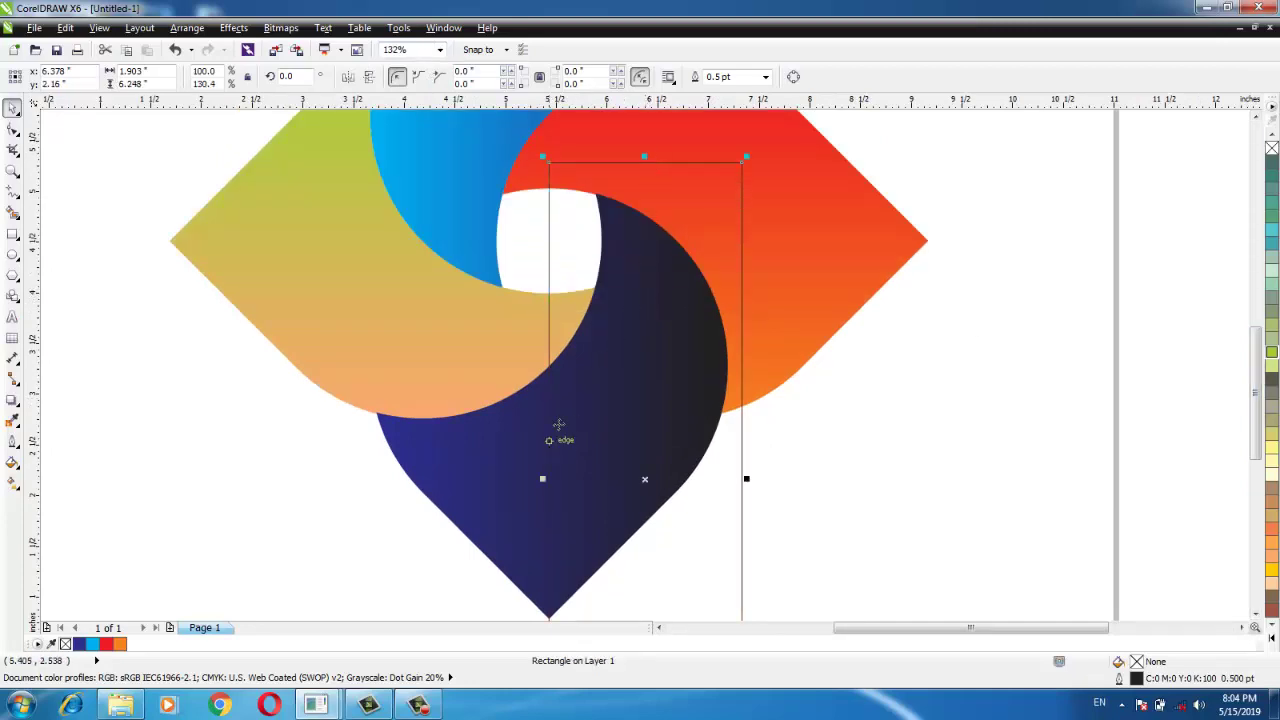
Intersect the rectangle with the lower dark blue shape and move the rectangle off to the shape's right
shift+click(486, 459)
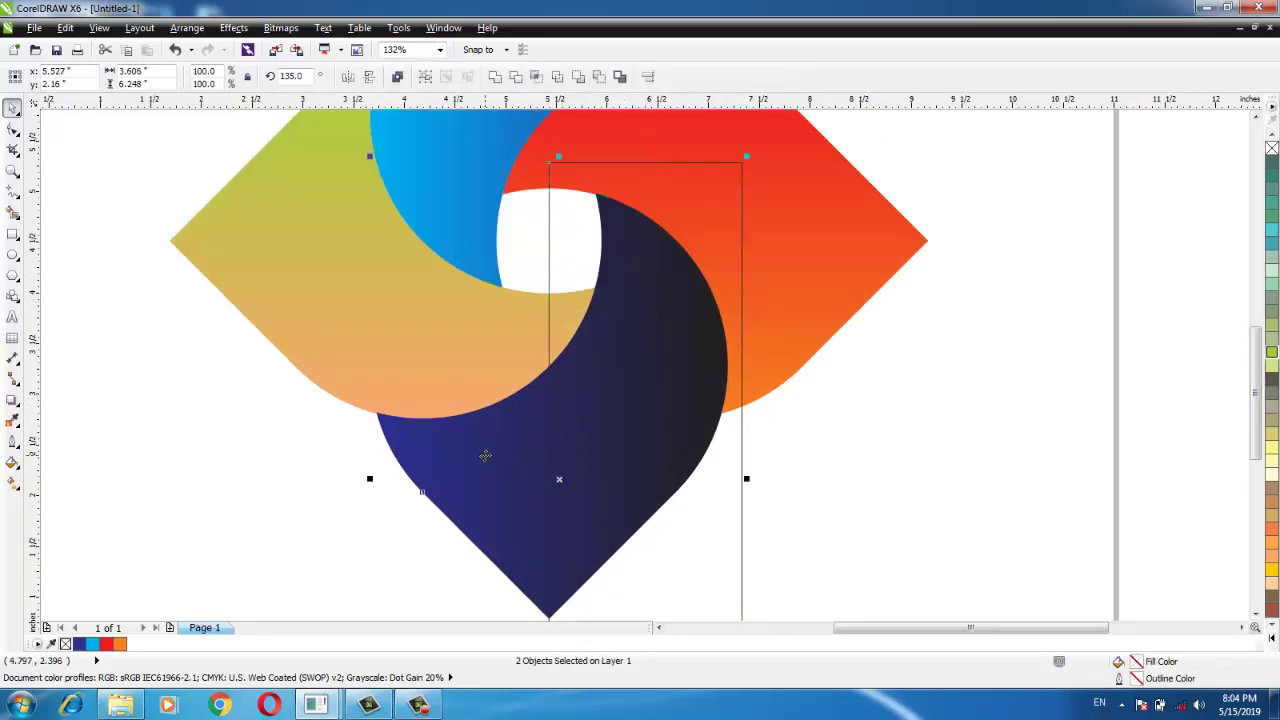
click(539, 79)
click(706, 571)
drag(706, 571, 960, 543)
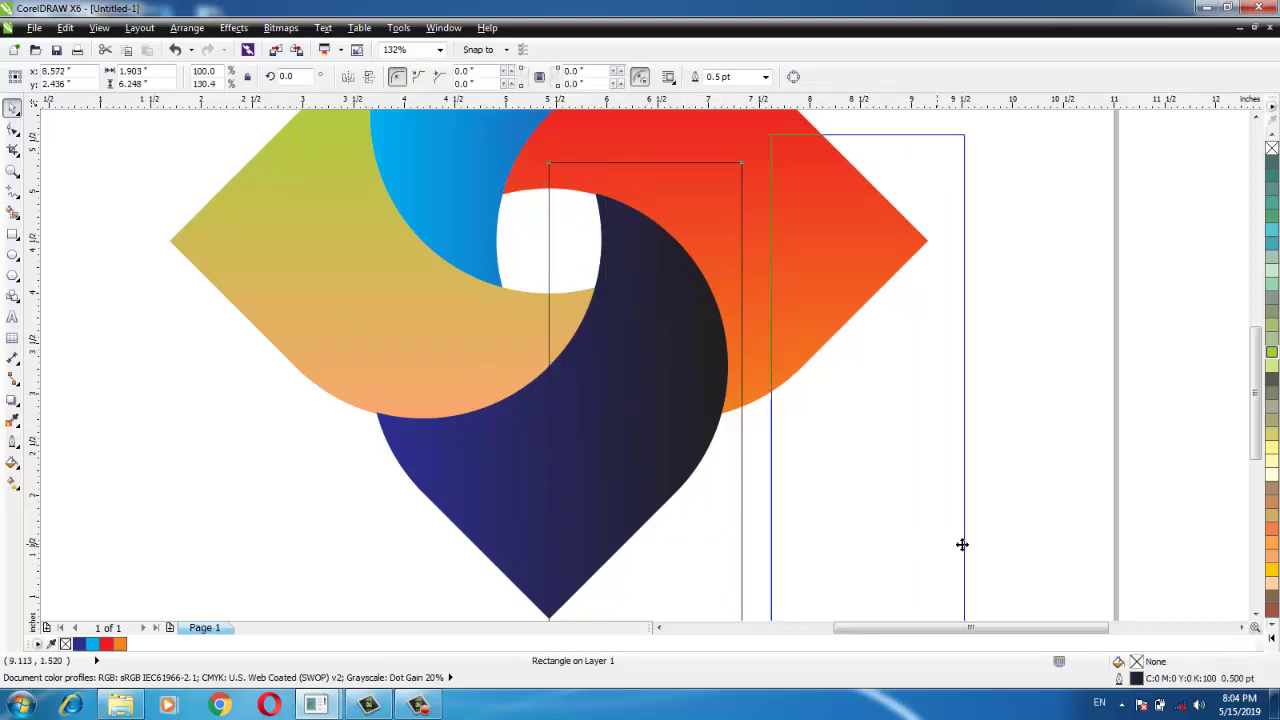
Shift the lower shape's gradient leftward, with the dark blue end outside its left edge and the black end inside its right edge
click(478, 465)
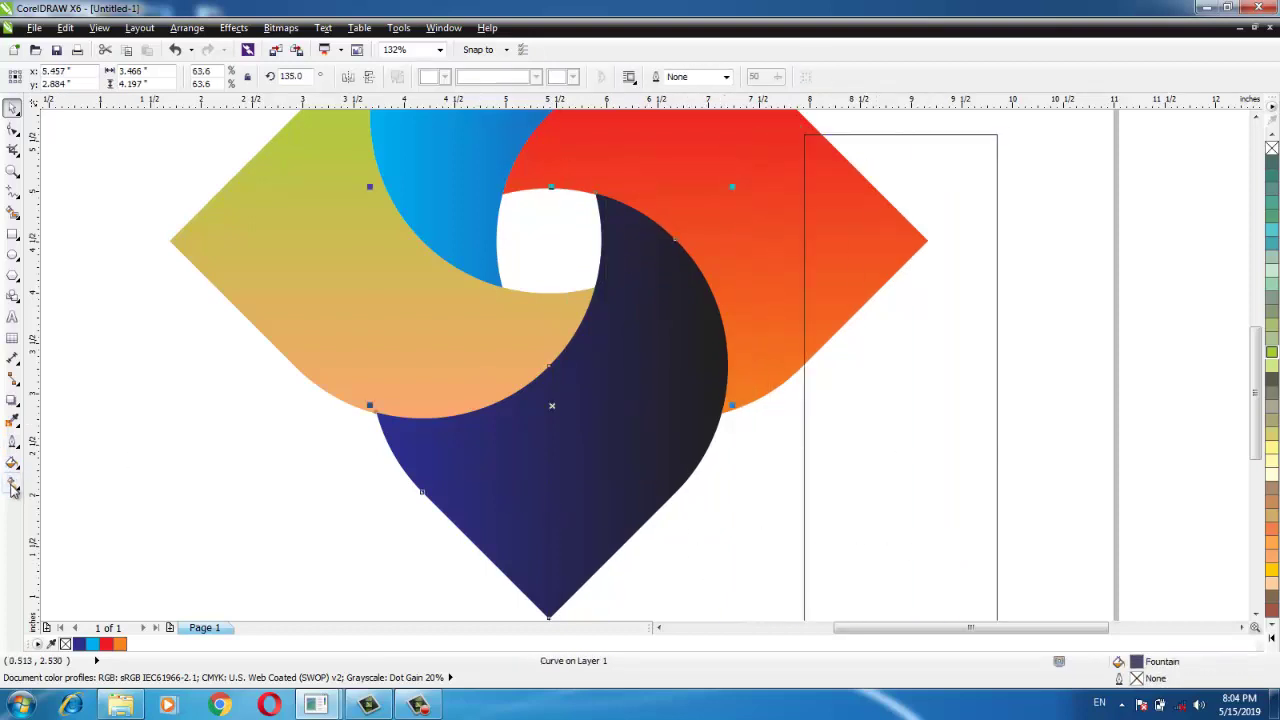
click(13, 483)
drag(378, 422, 339, 427)
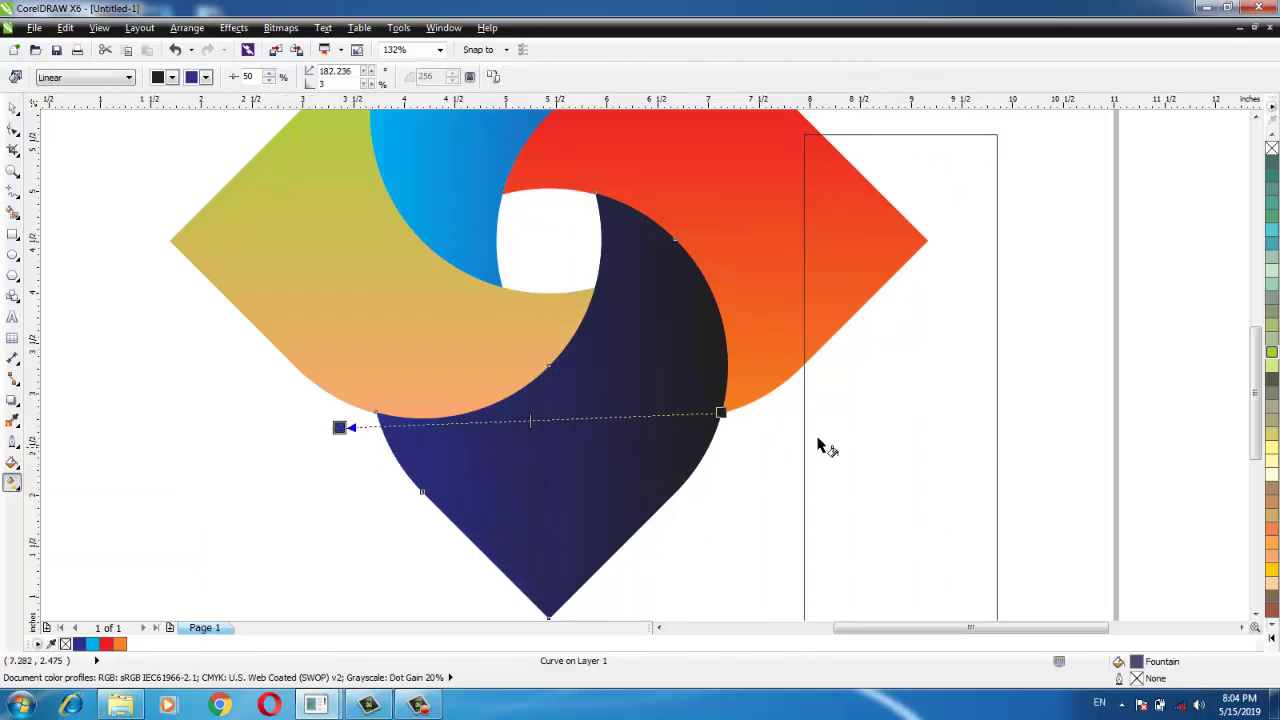
drag(720, 412, 657, 414)
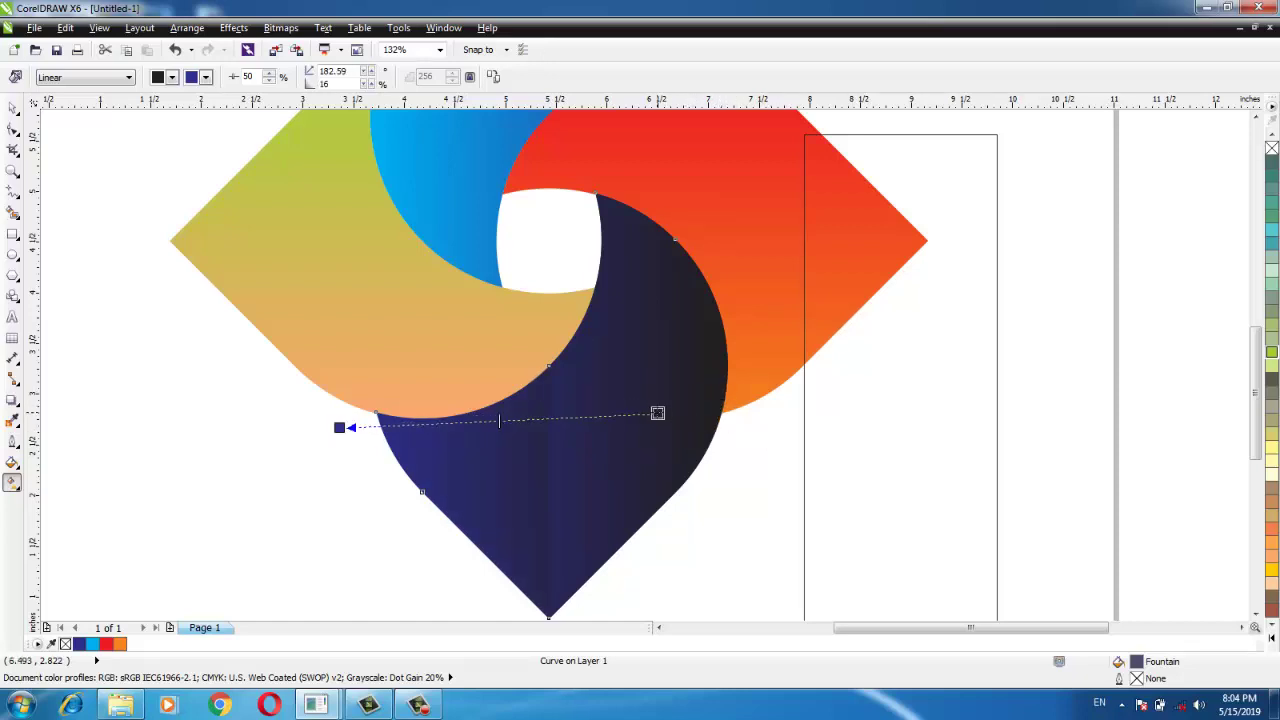
scroll(657, 412, down, 2)
scroll(658, 425, down, 1)
click(480, 370)
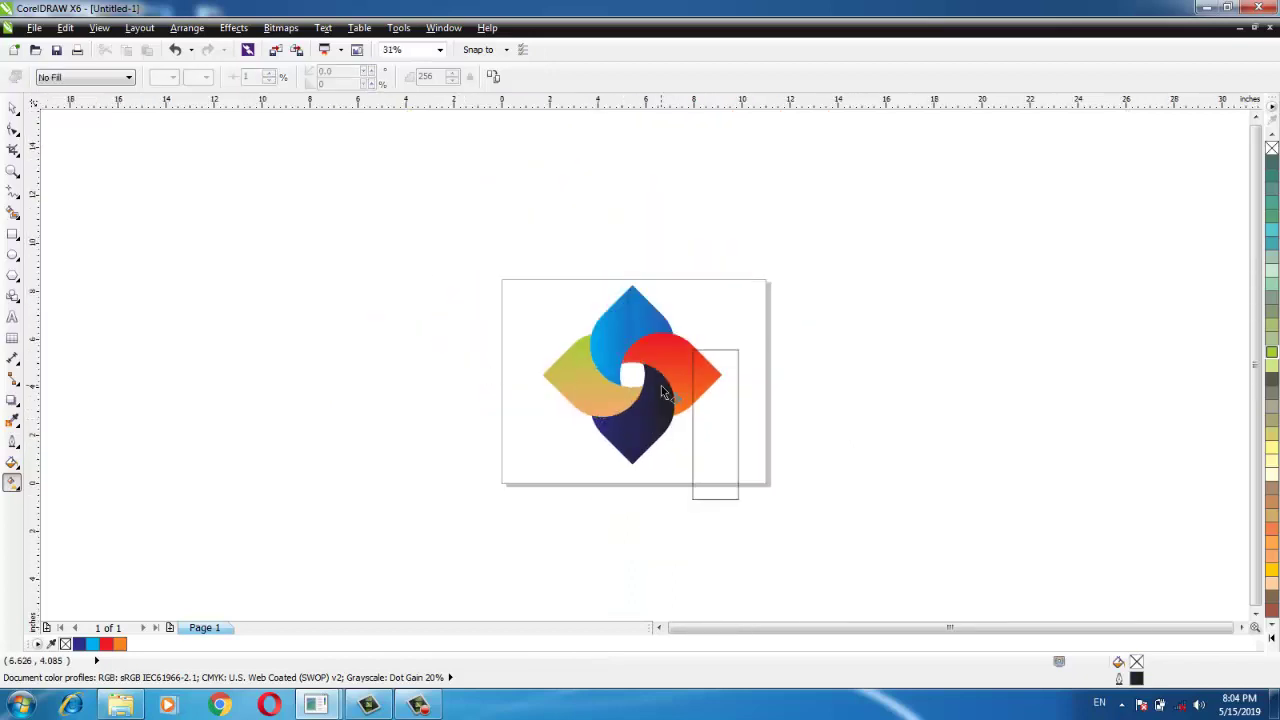
Move the rectangle to the right of the logo and rotate it to 270 degrees so it lies horizontally
click(12, 107)
drag(722, 436, 770, 383)
click(770, 371)
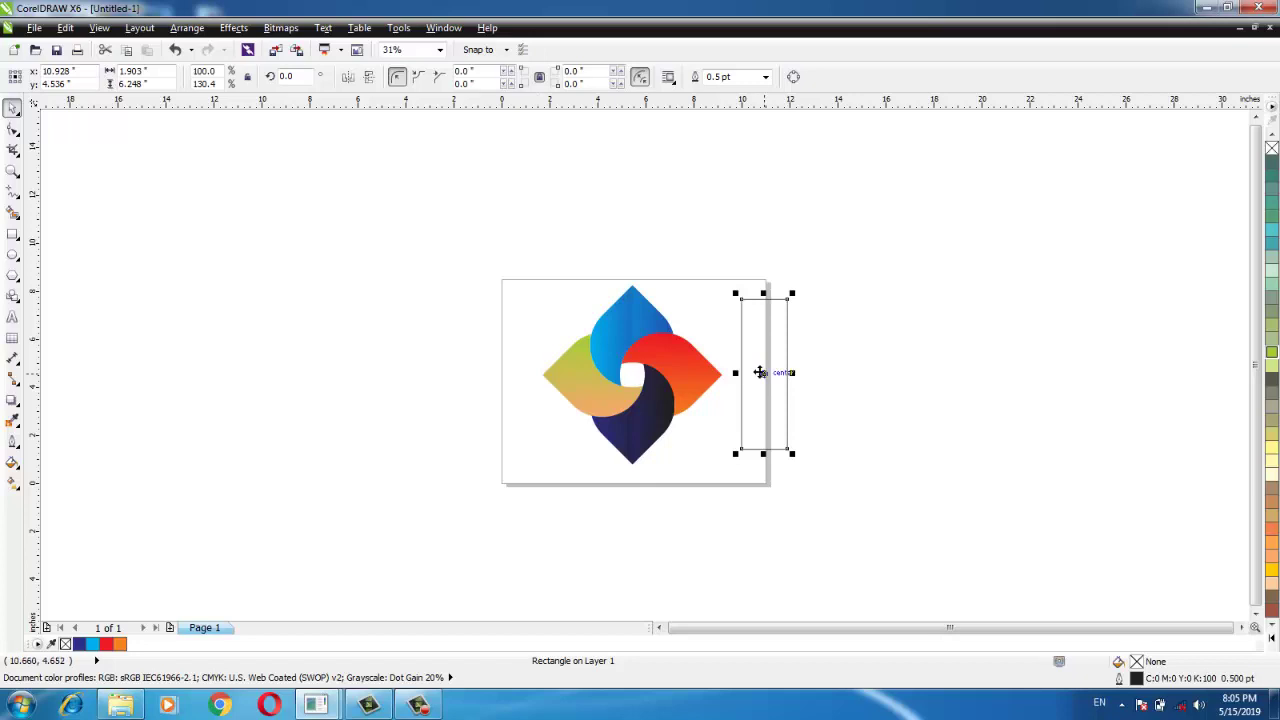
drag(795, 291, 847, 395)
click(955, 332)
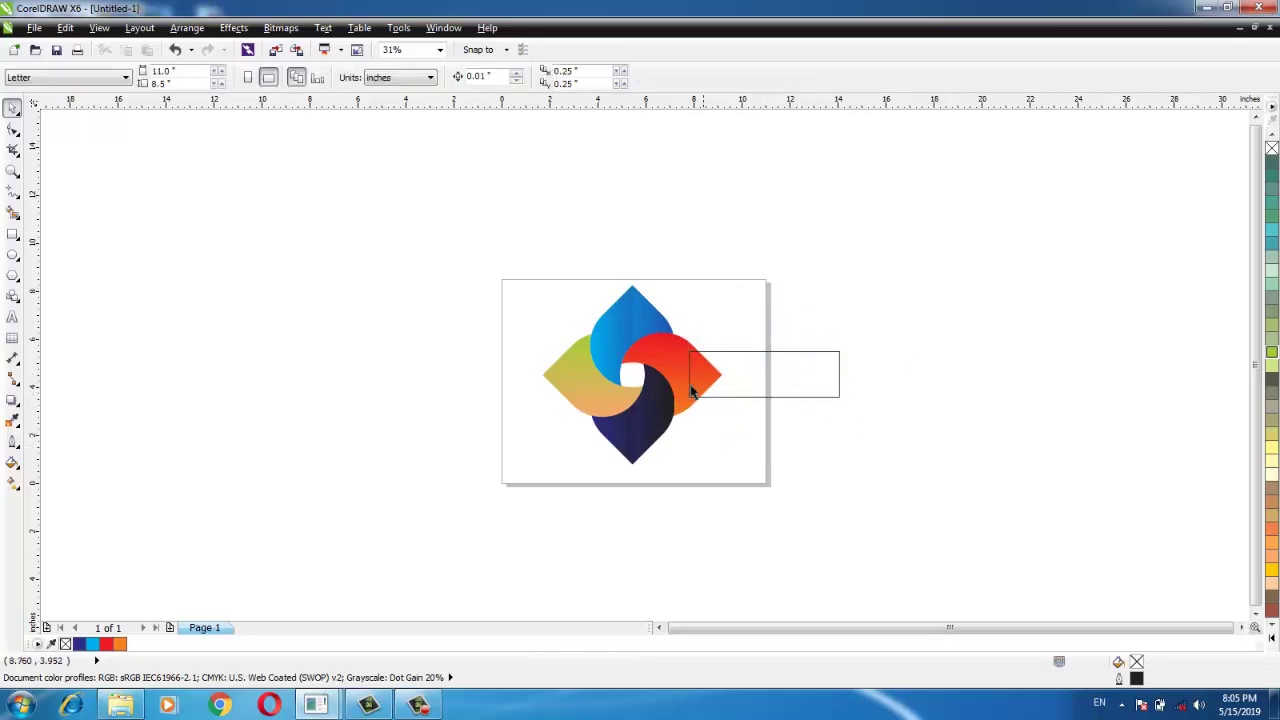
Position the horizontal rectangle over the red shape's upper half, with its bottom edge passing exactly through the right tip
scroll(681, 389, up, 2)
drag(1007, 375, 694, 280)
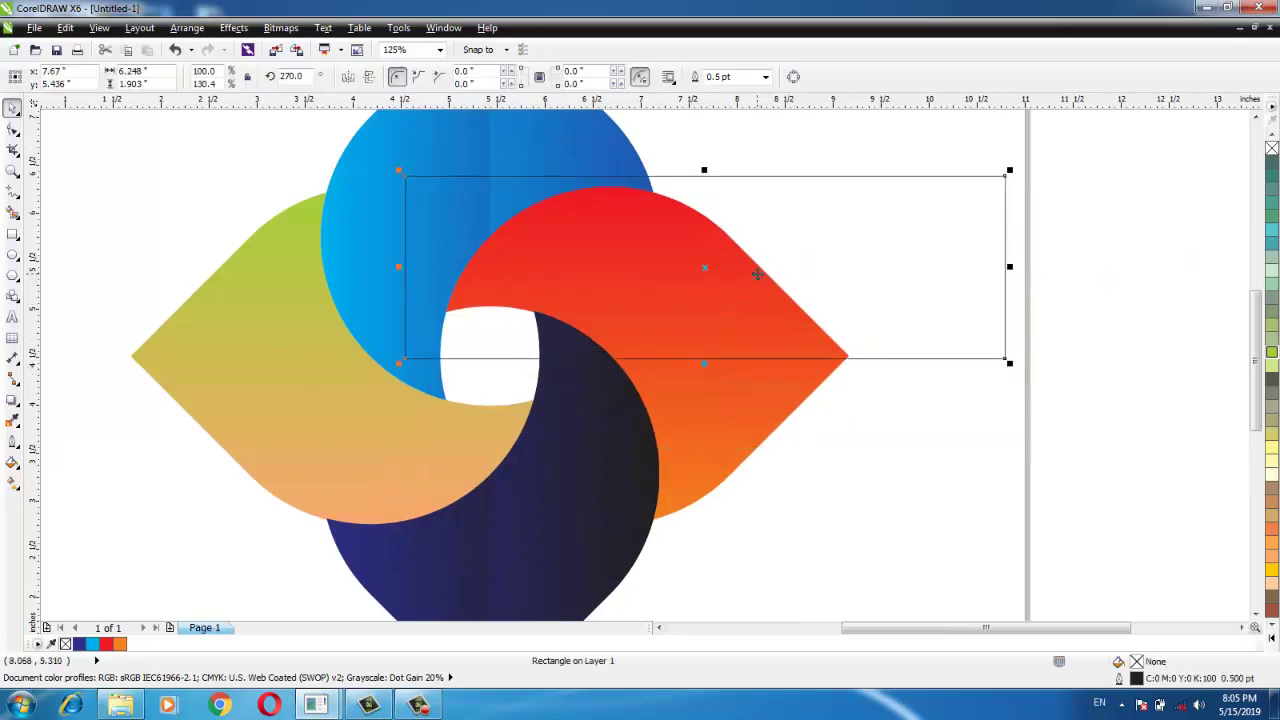
scroll(857, 370, up, 3)
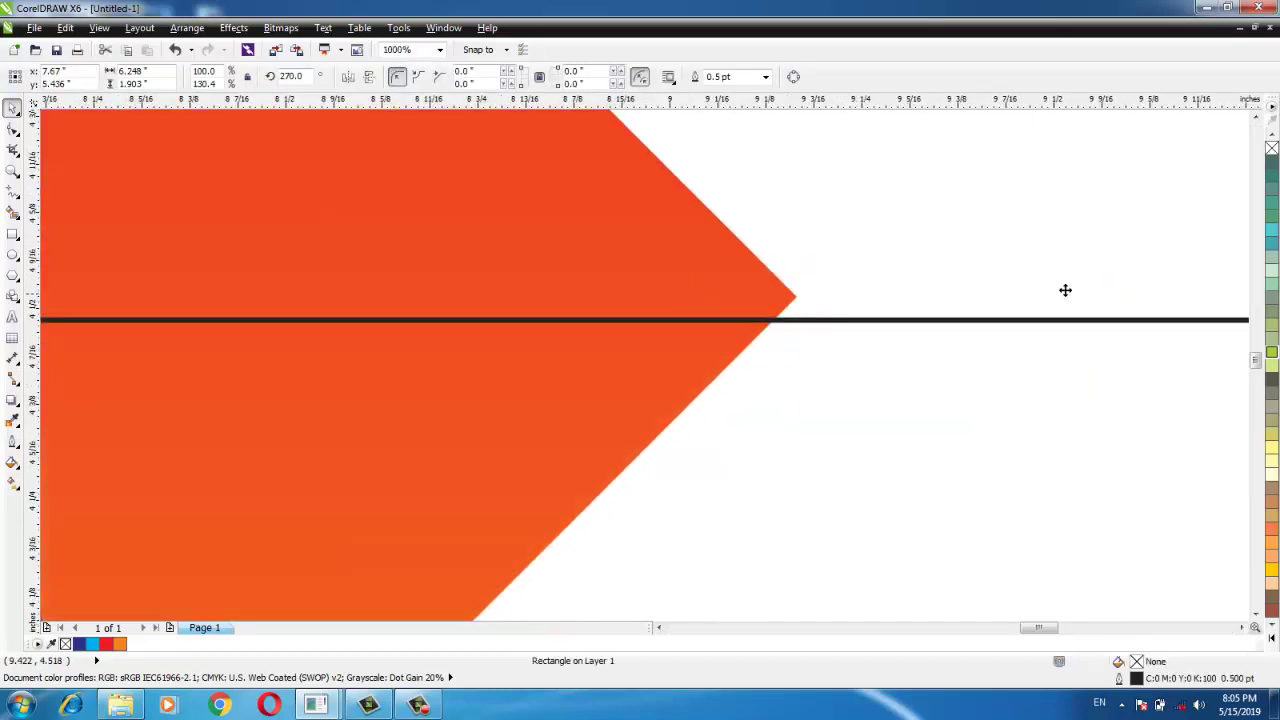
drag(1054, 284, 1051, 260)
scroll(1023, 288, down, 4)
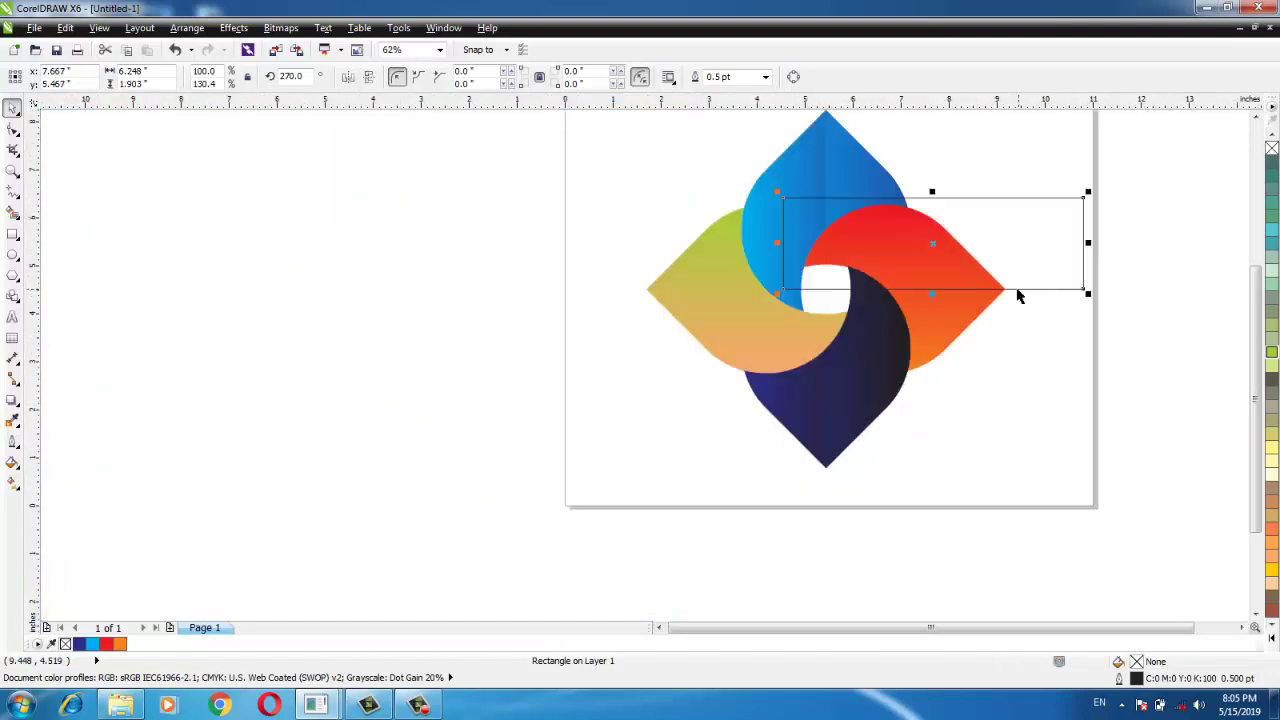
Intersect the rectangle with the red shape and move the rectangle up off the shape's middle line
shift+click(955, 327)
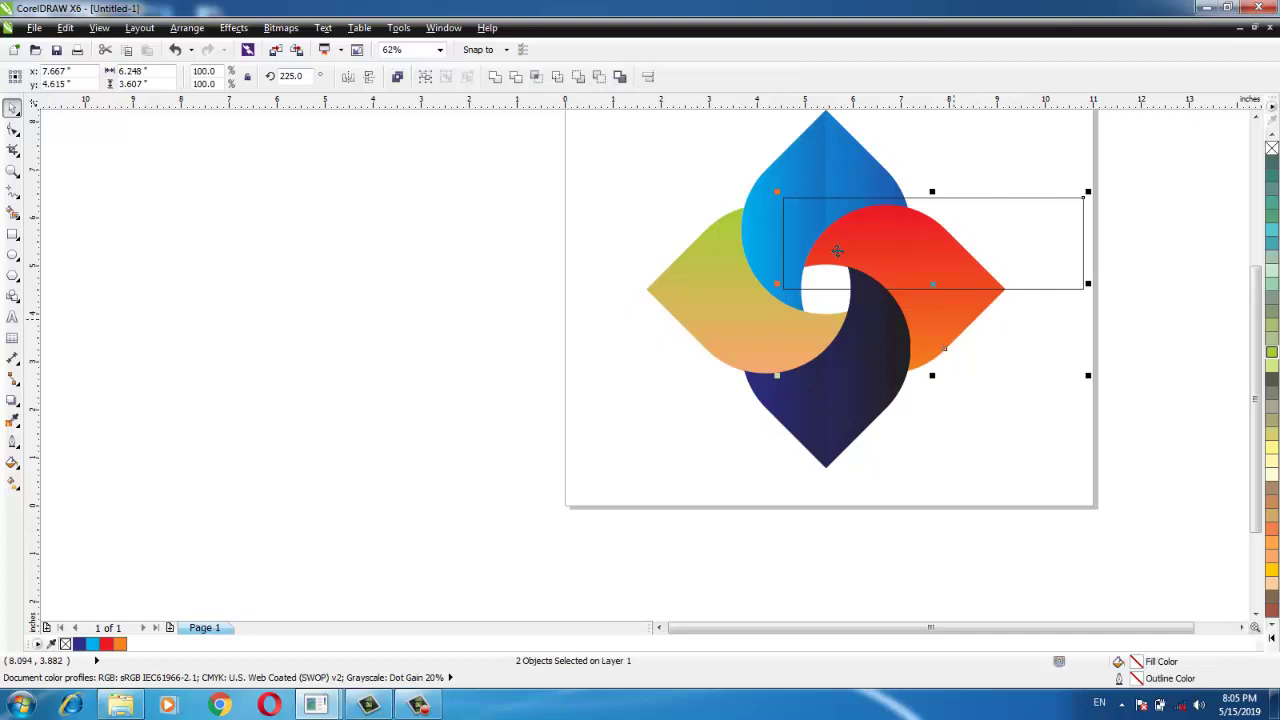
click(538, 78)
click(1050, 258)
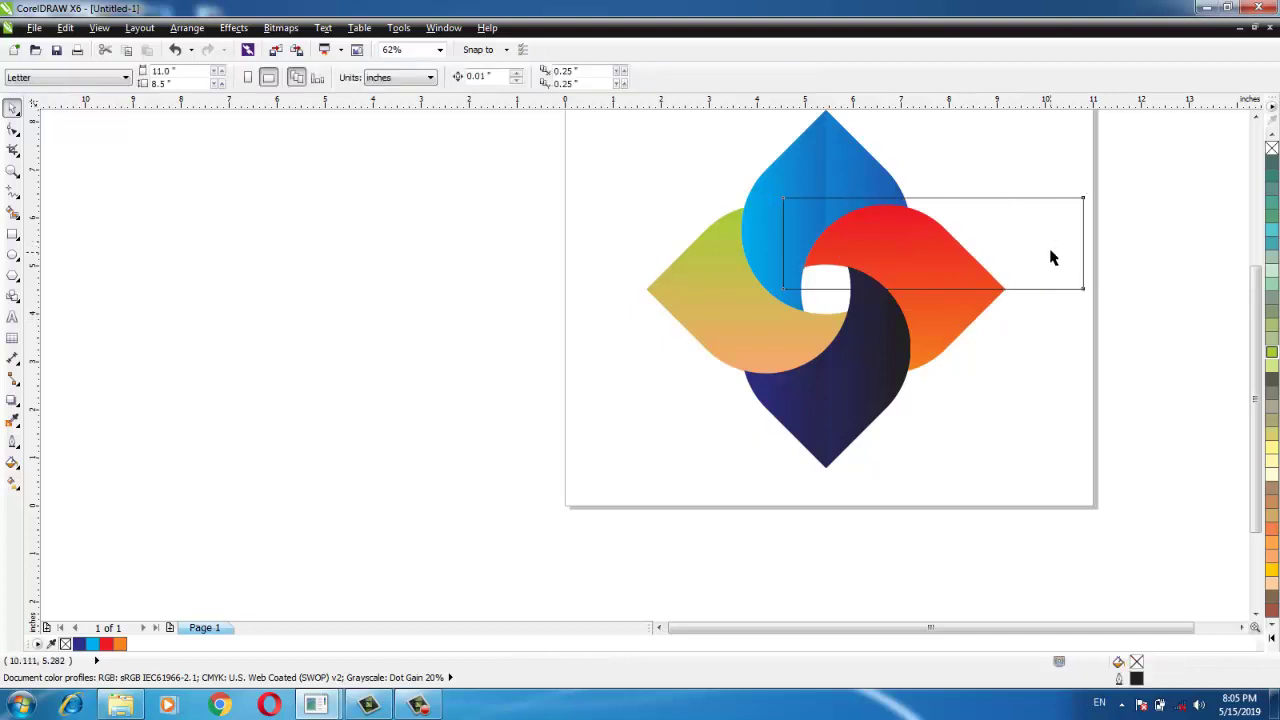
key(ctrl+z)
Extend the red shape's gradient by moving its orange end well below the shape and slightly to the right
click(956, 314)
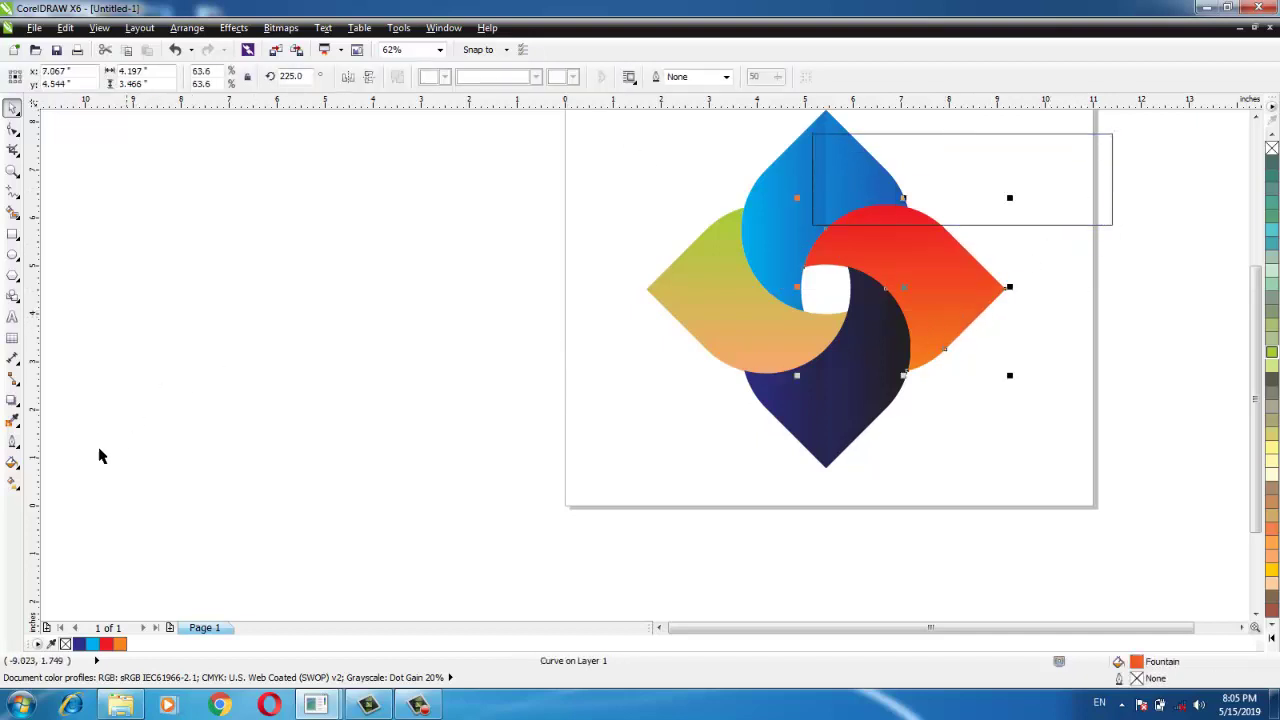
click(14, 482)
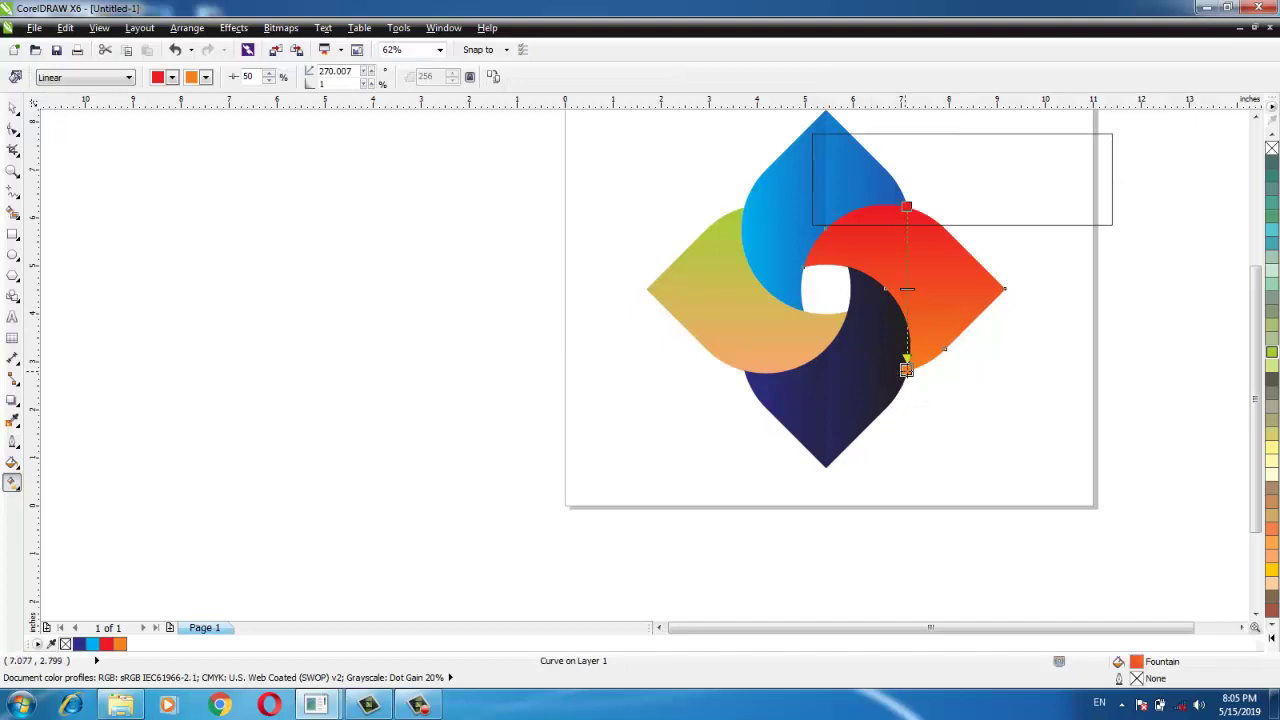
drag(905, 370, 963, 483)
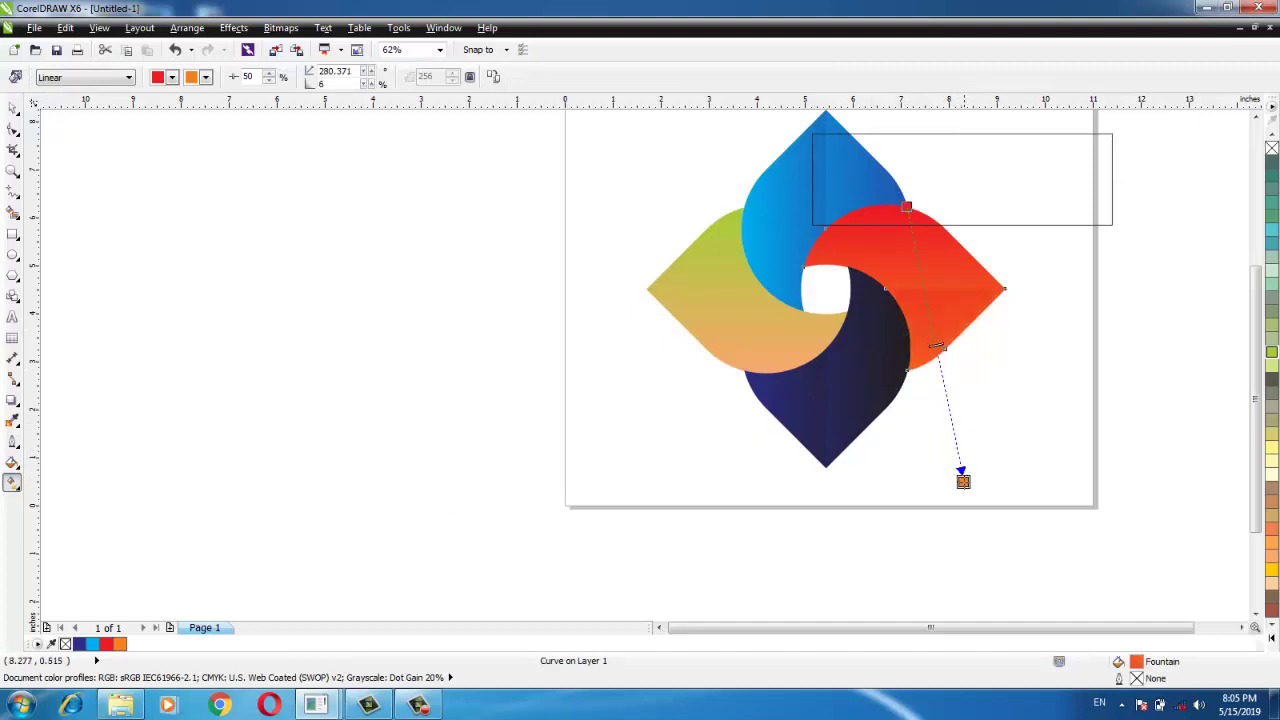
click(1050, 403)
Move the rectangle over the left green shape's upper half, with its bottom edge passing through the left tip
click(13, 109)
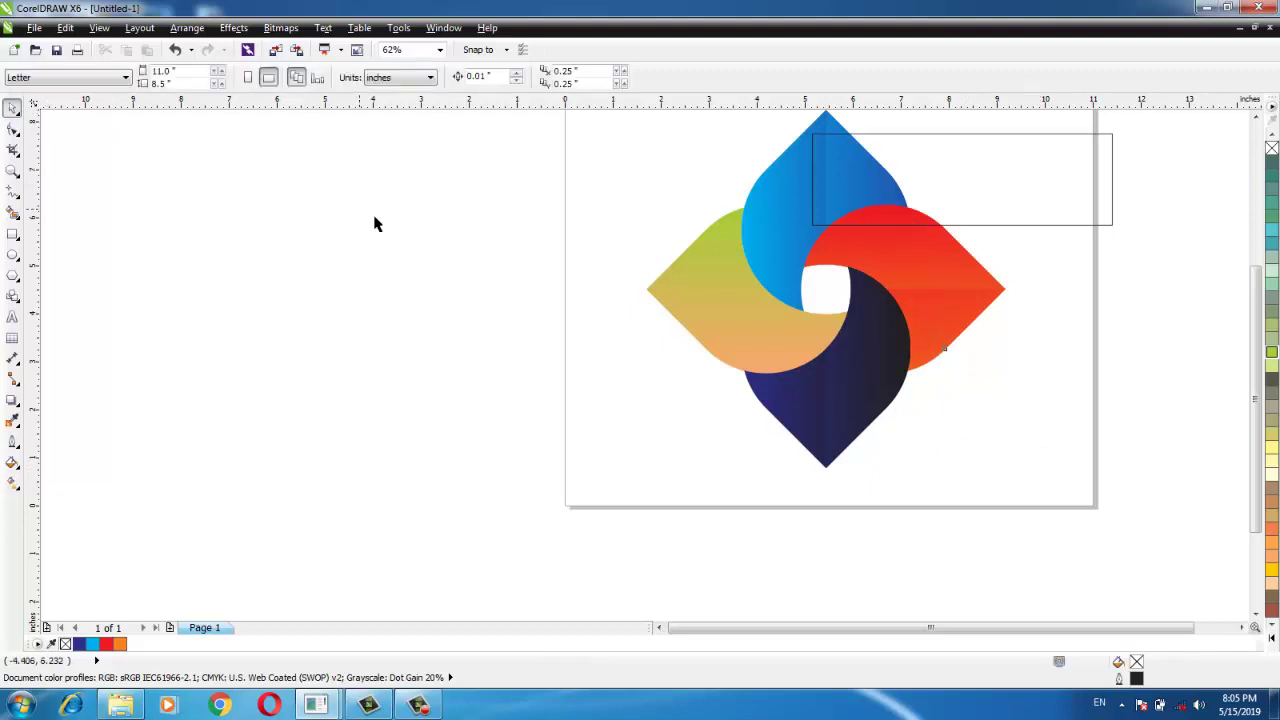
click(1003, 177)
drag(959, 178, 706, 243)
scroll(620, 297, up, 5)
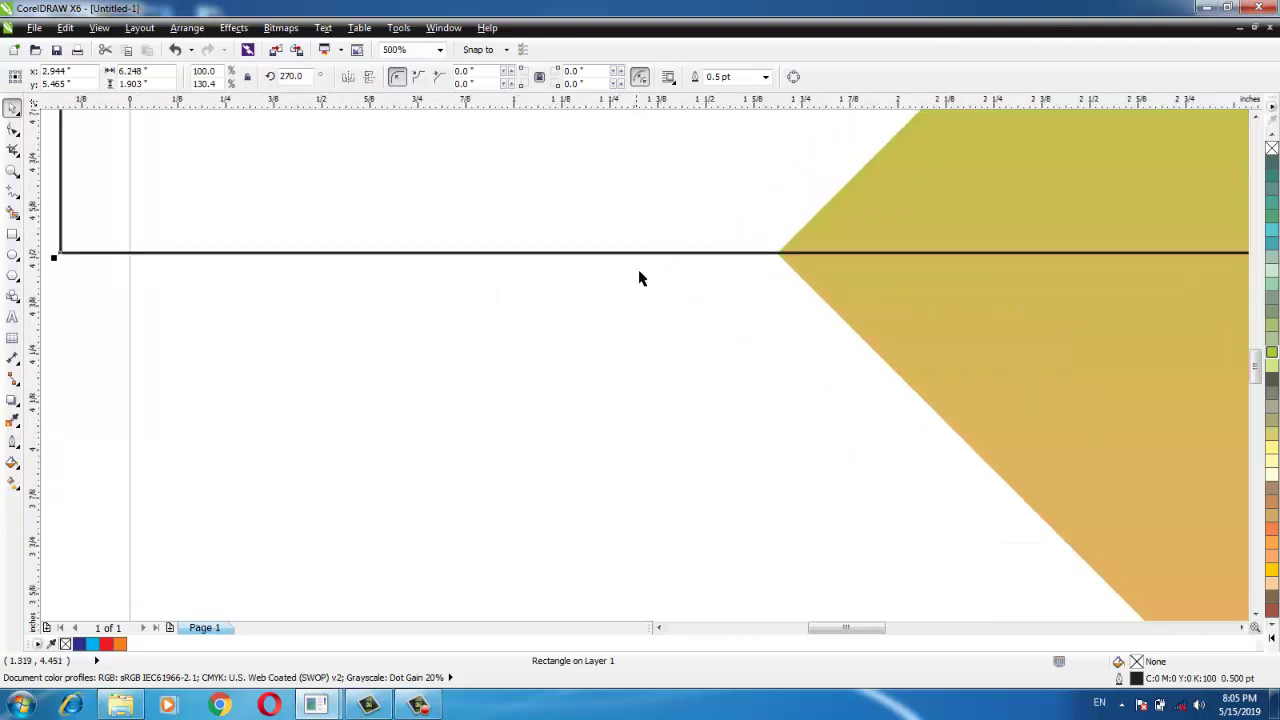
scroll(754, 291, down, 5)
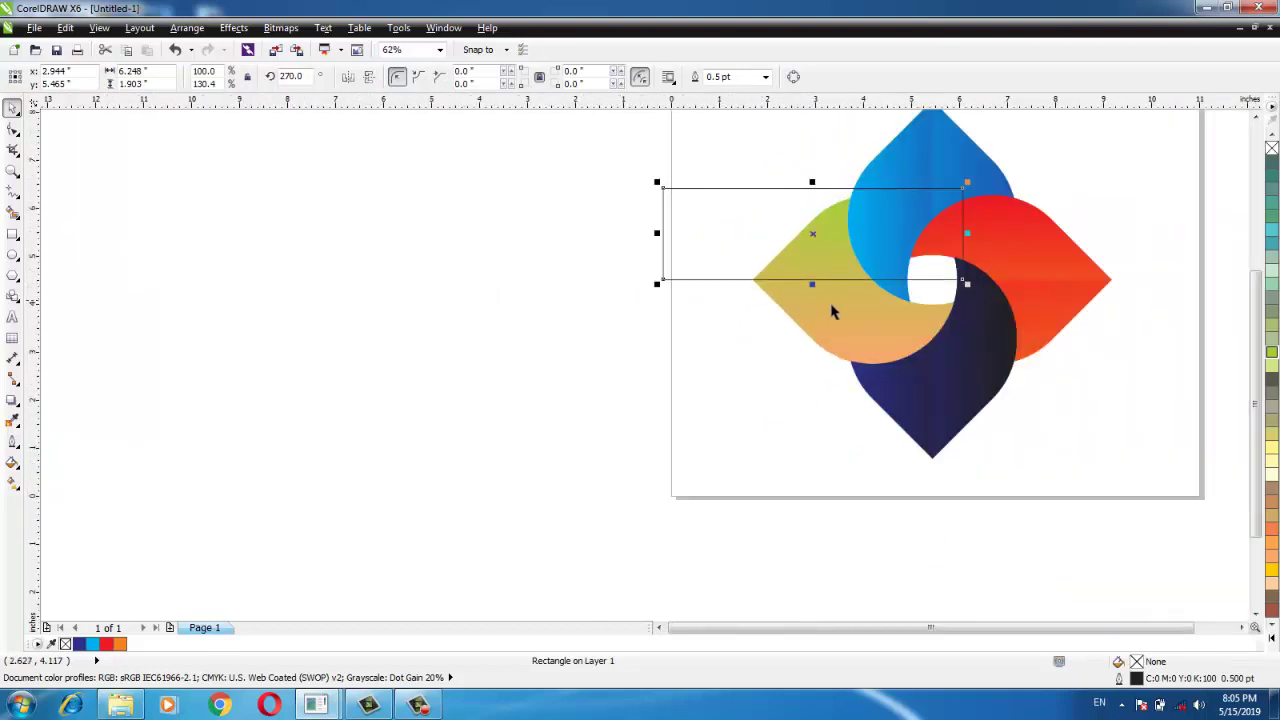
Intersect the rectangle with the left green shape, then move the rectangle off the logo and delete it
shift+click(843, 311)
click(537, 78)
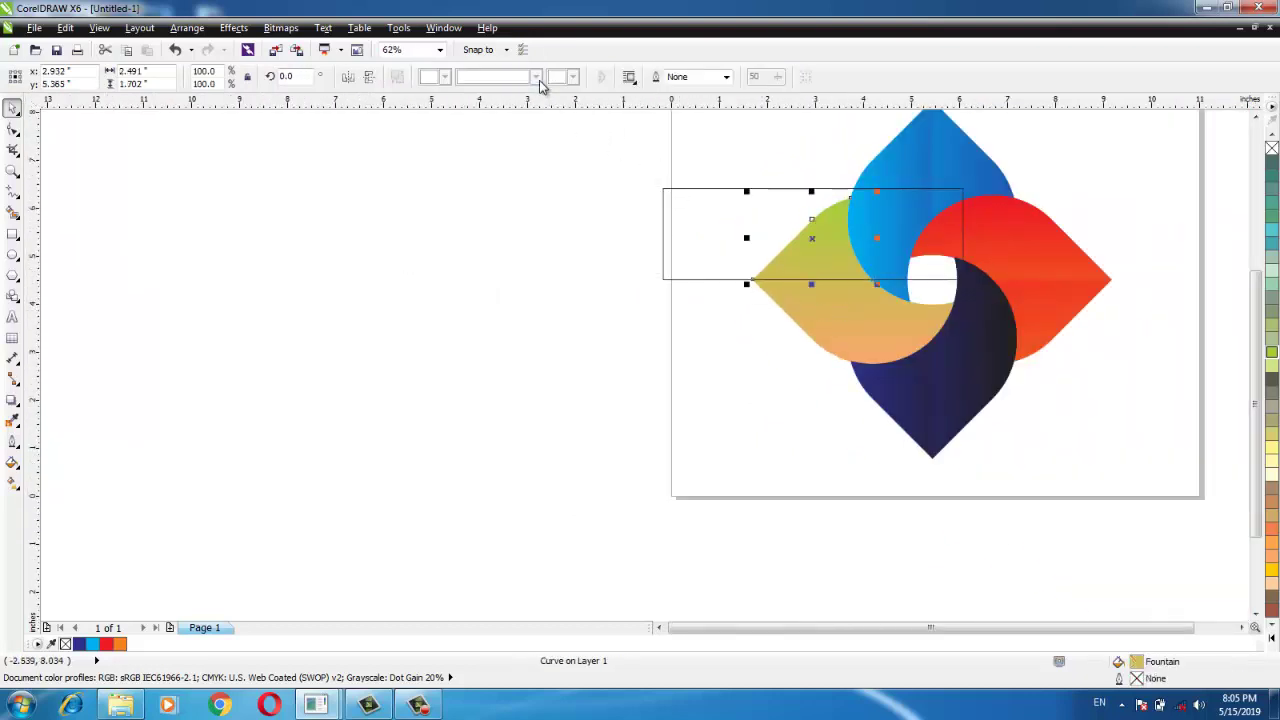
drag(723, 260, 377, 267)
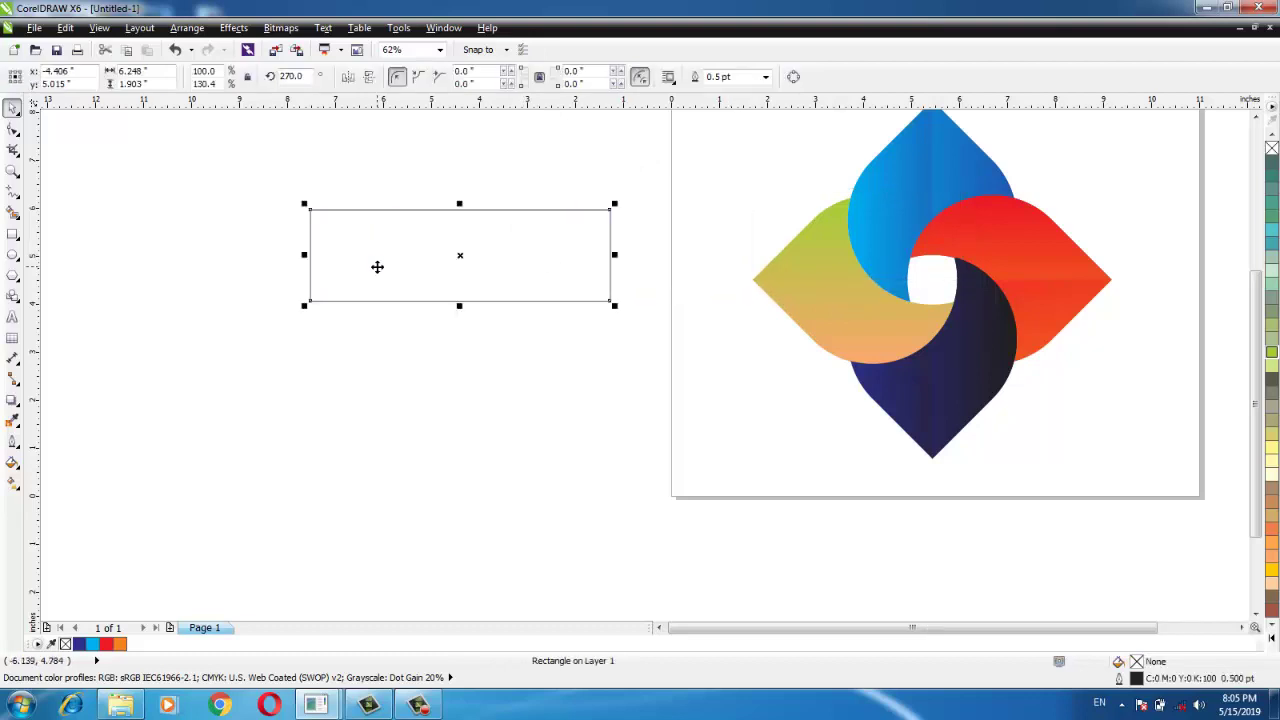
key(Delete)
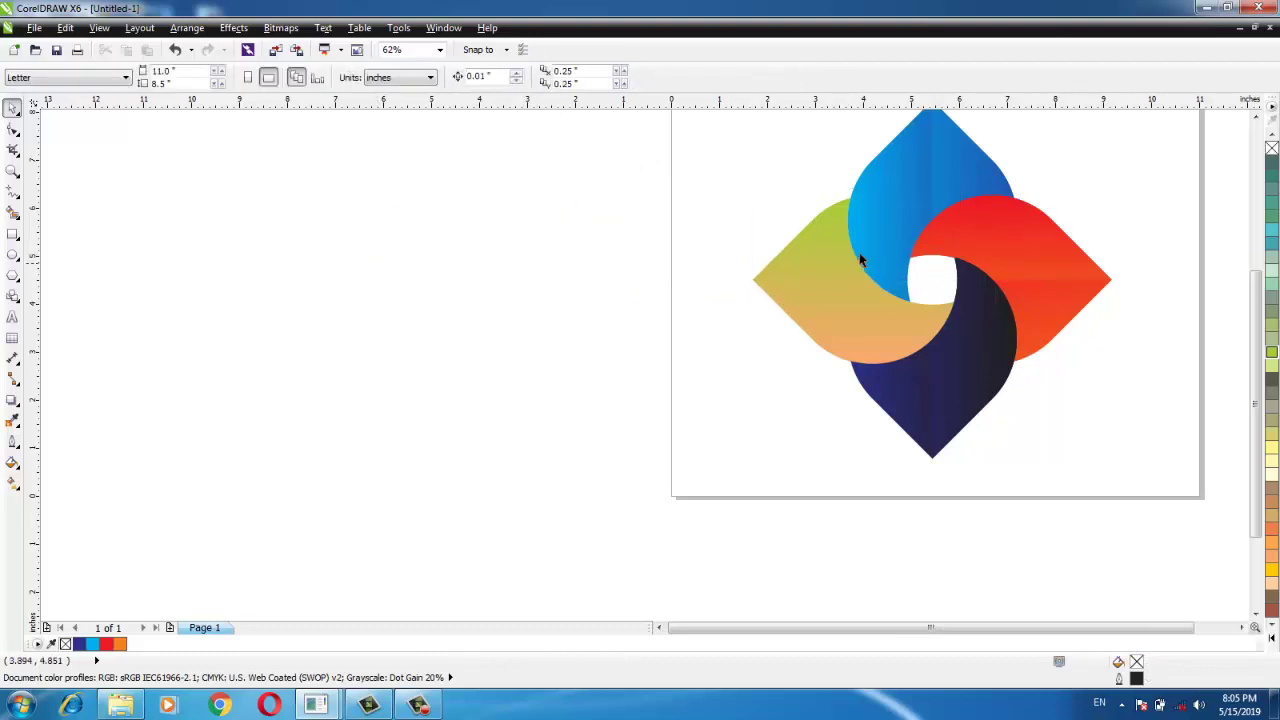
Shift the gradient on the left green shape's upper half so green starts just above the middle line and orange ends at the lower right
click(859, 252)
click(13, 484)
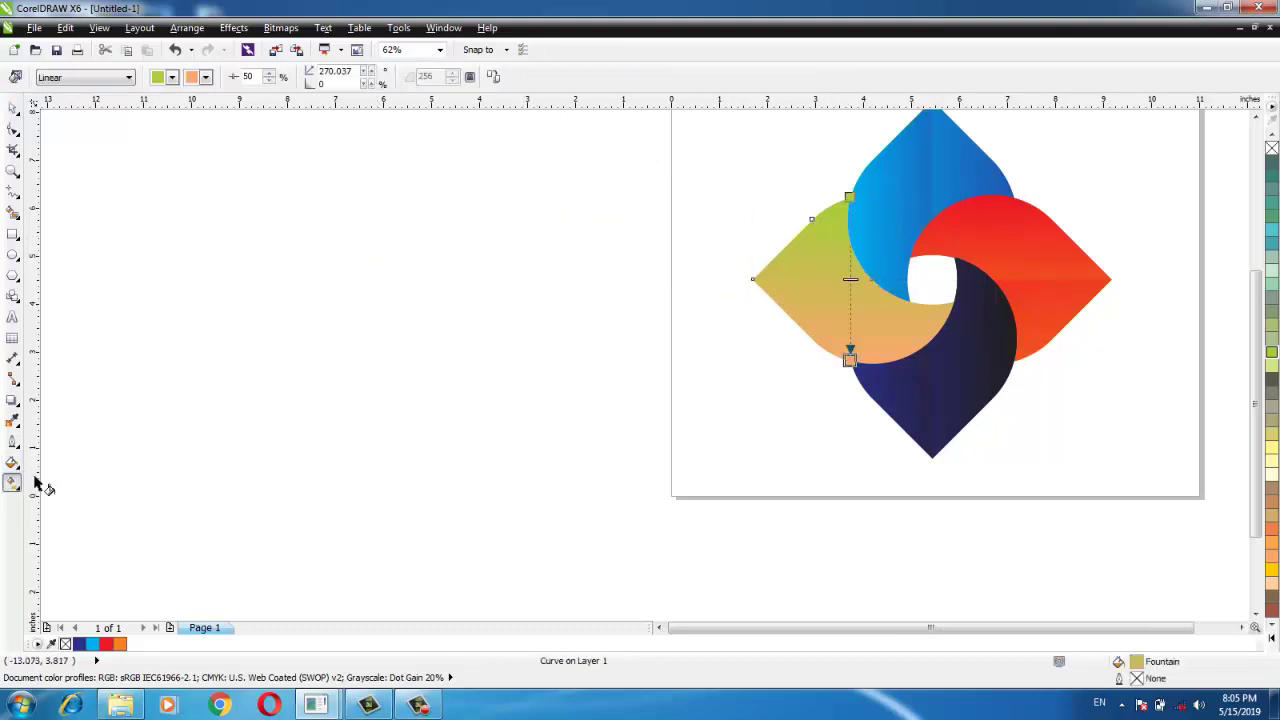
drag(848, 197, 841, 266)
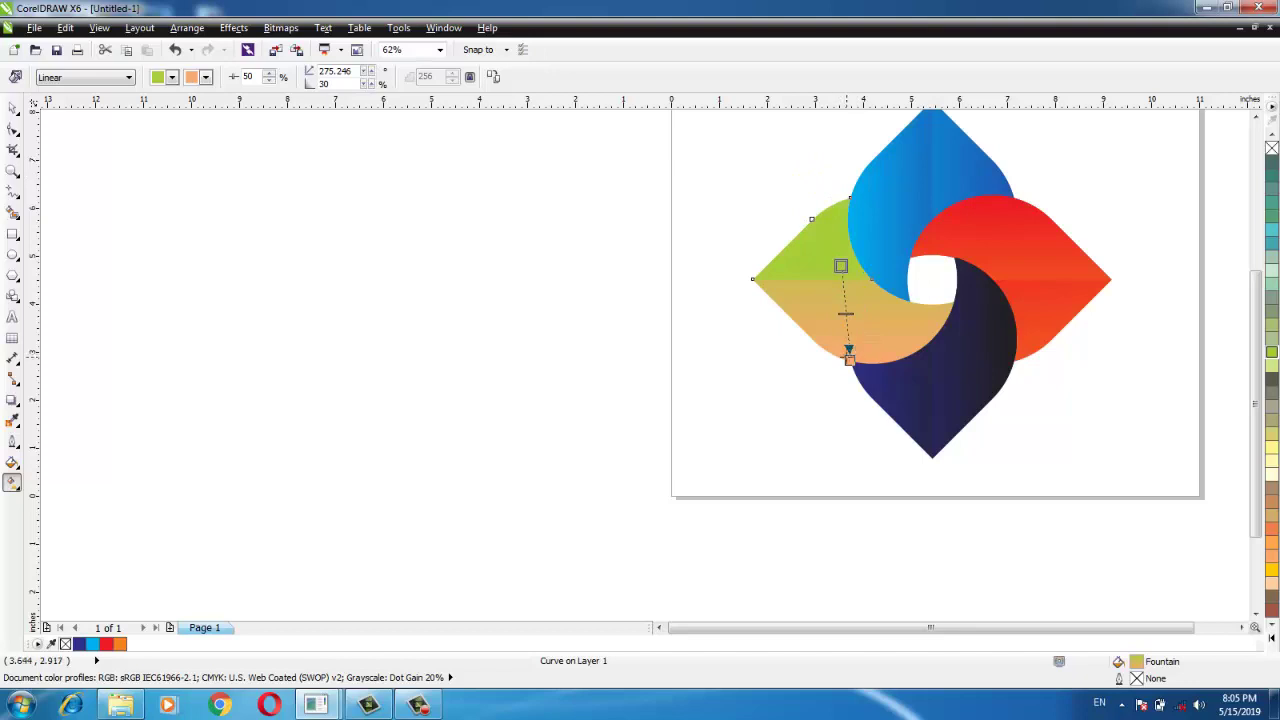
drag(849, 358, 903, 374)
click(690, 368)
scroll(676, 352, down, 1)
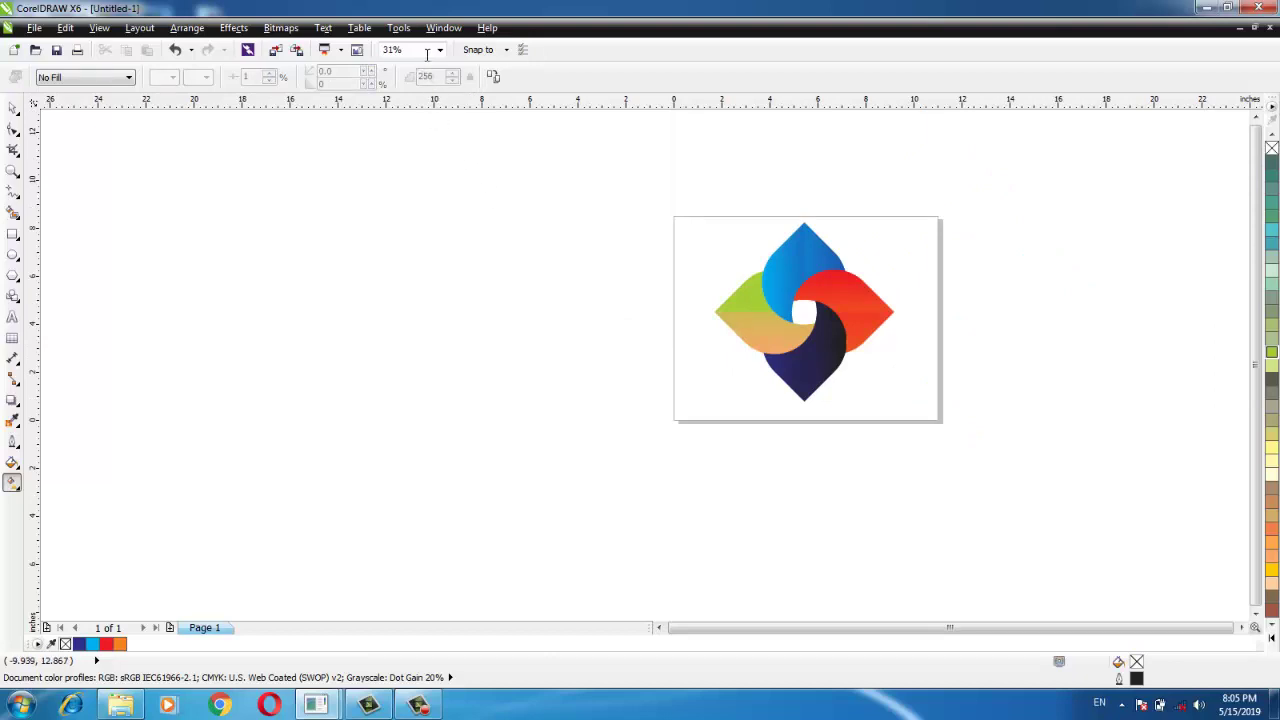
click(439, 50)
click(428, 74)
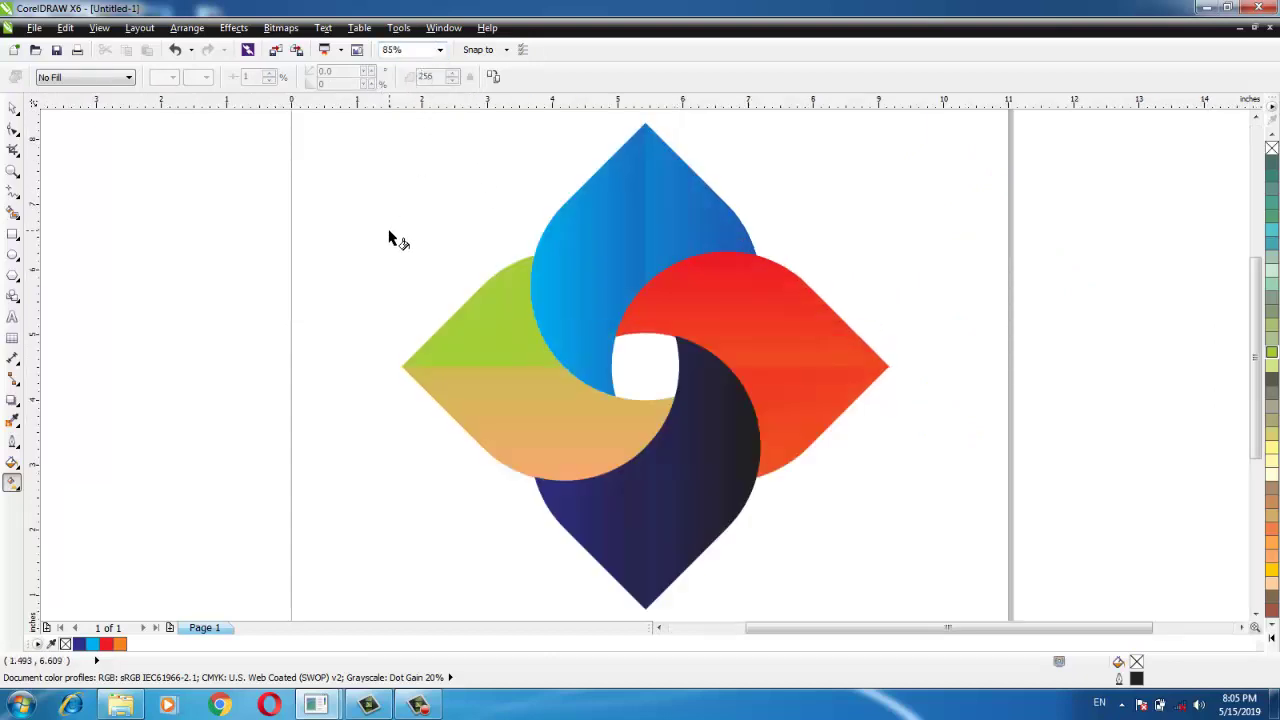
Realign that upper half's gradient to run almost vertically, from green inside the half to orange just below the left shape
click(513, 355)
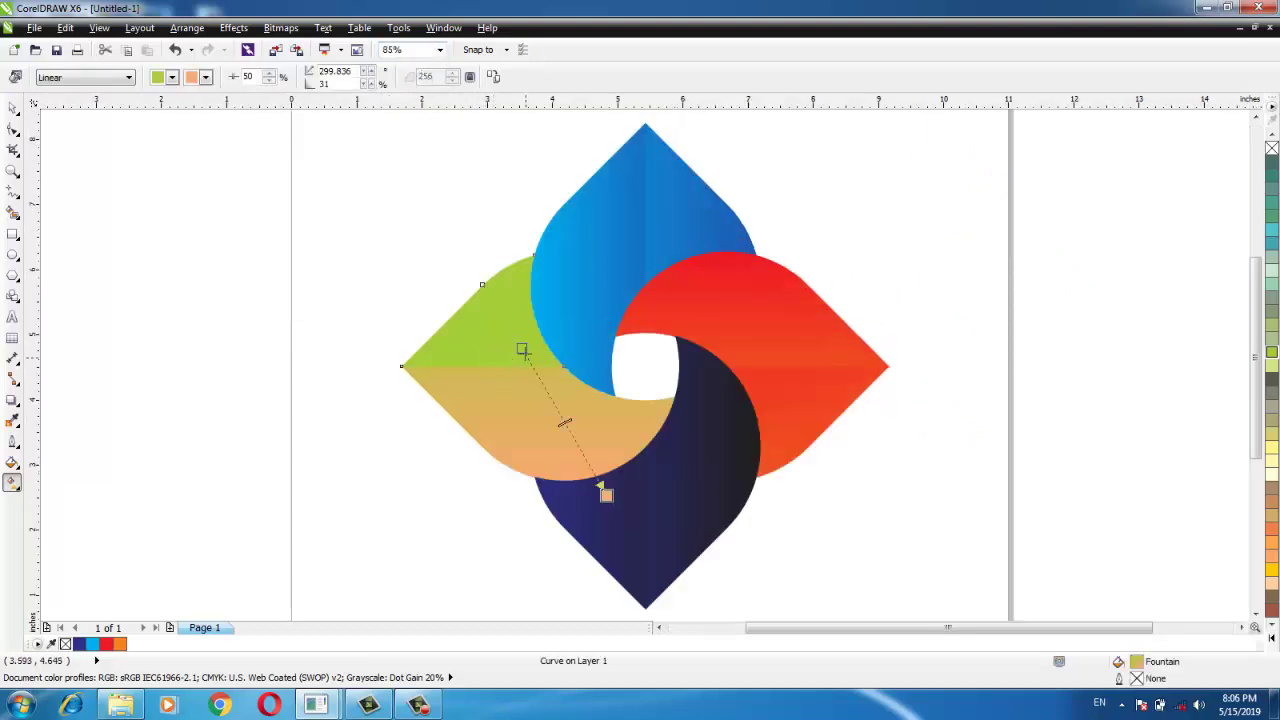
drag(522, 349, 481, 310)
drag(606, 493, 501, 499)
drag(483, 311, 530, 284)
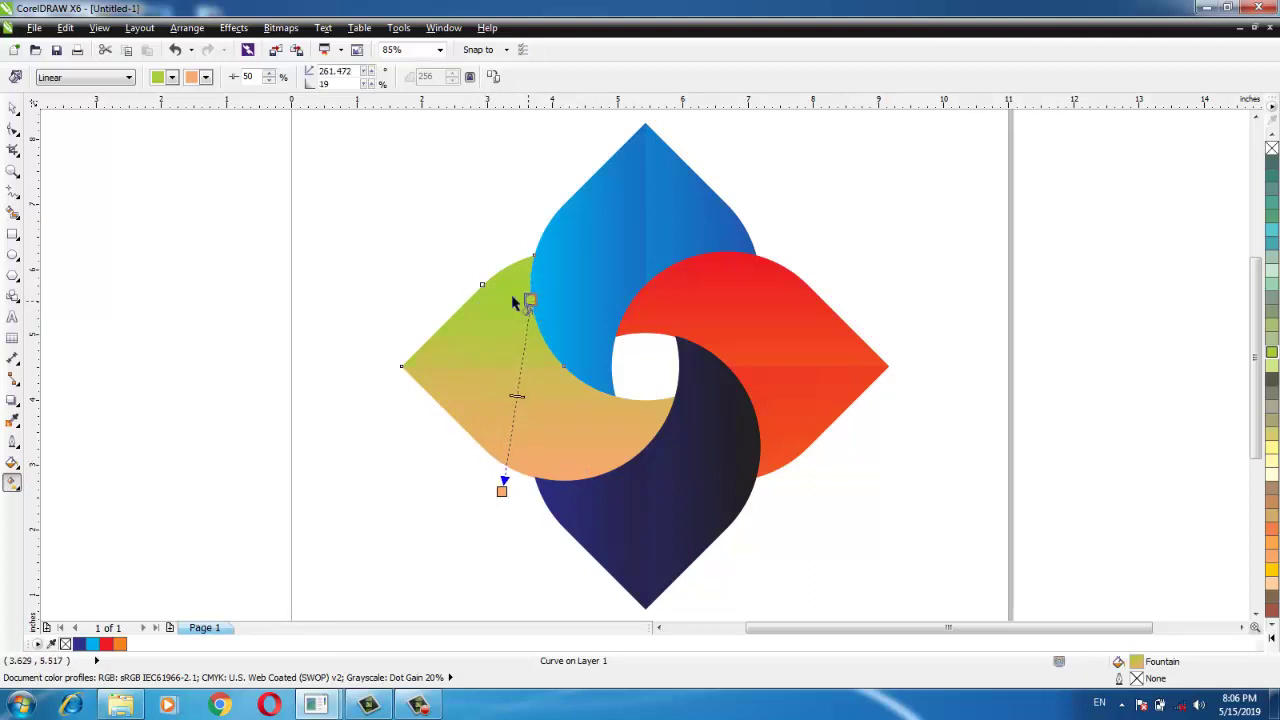
click(430, 252)
click(519, 350)
drag(529, 301, 516, 322)
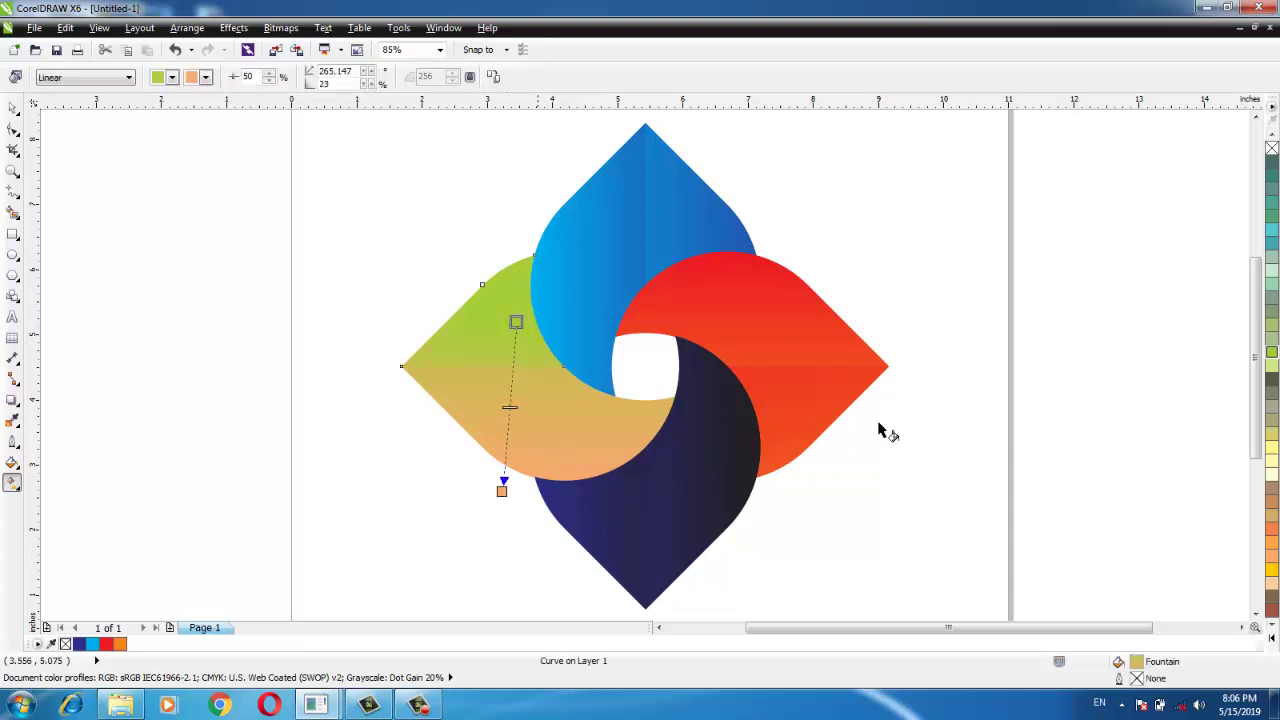
Recolour the start of the upper half's gradient pale yellow-green and move that start up near the shape's upper edge
click(1273, 438)
drag(519, 327, 514, 290)
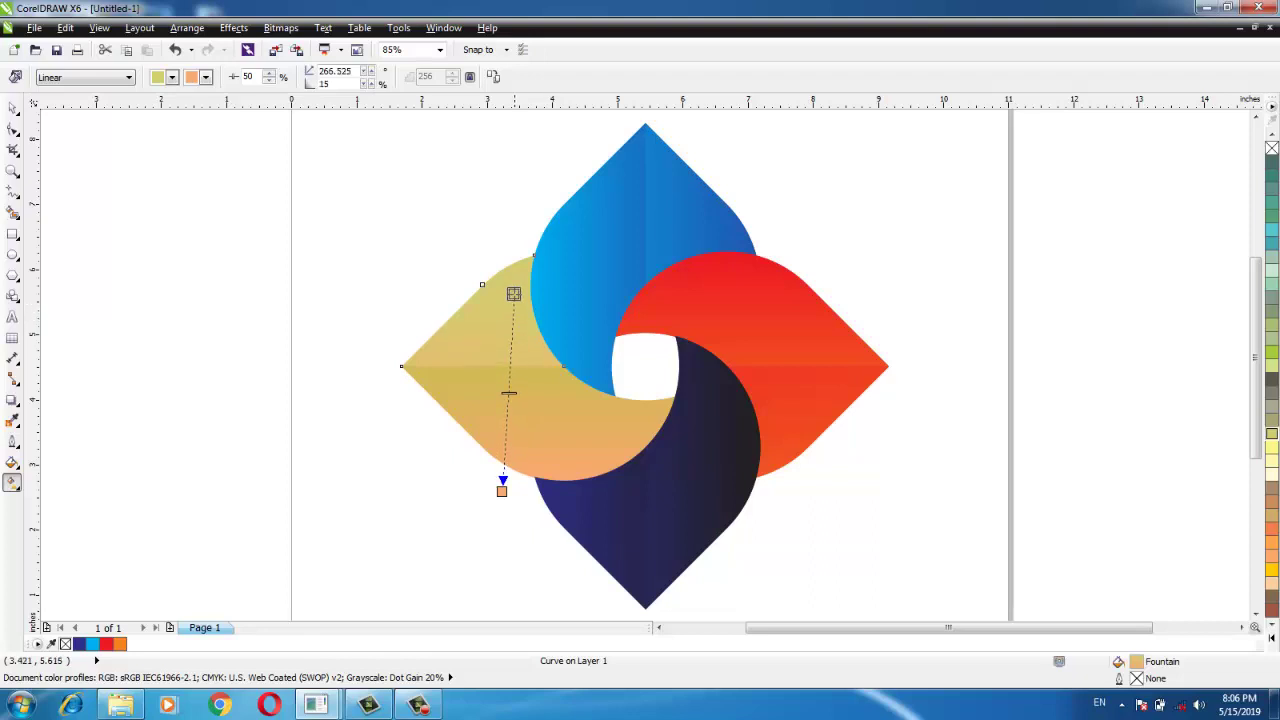
click(422, 264)
scroll(422, 264, down, 3)
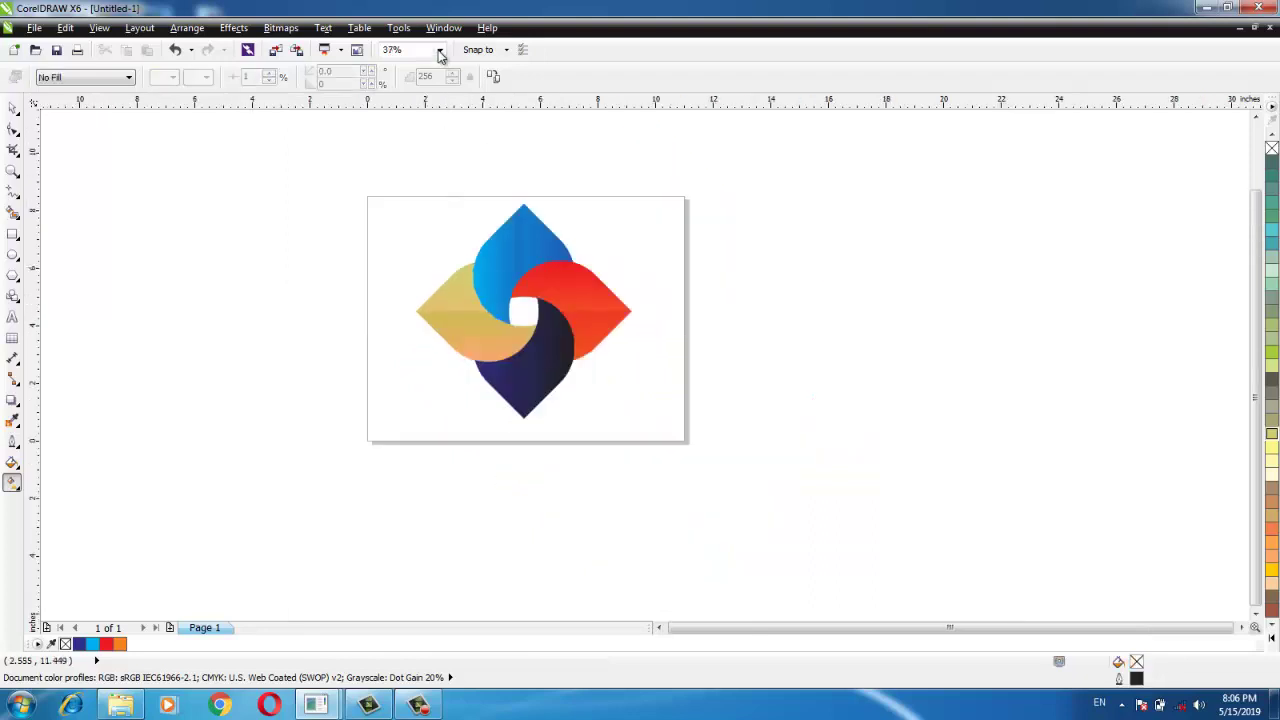
click(440, 50)
click(423, 76)
scroll(451, 228, down, 2)
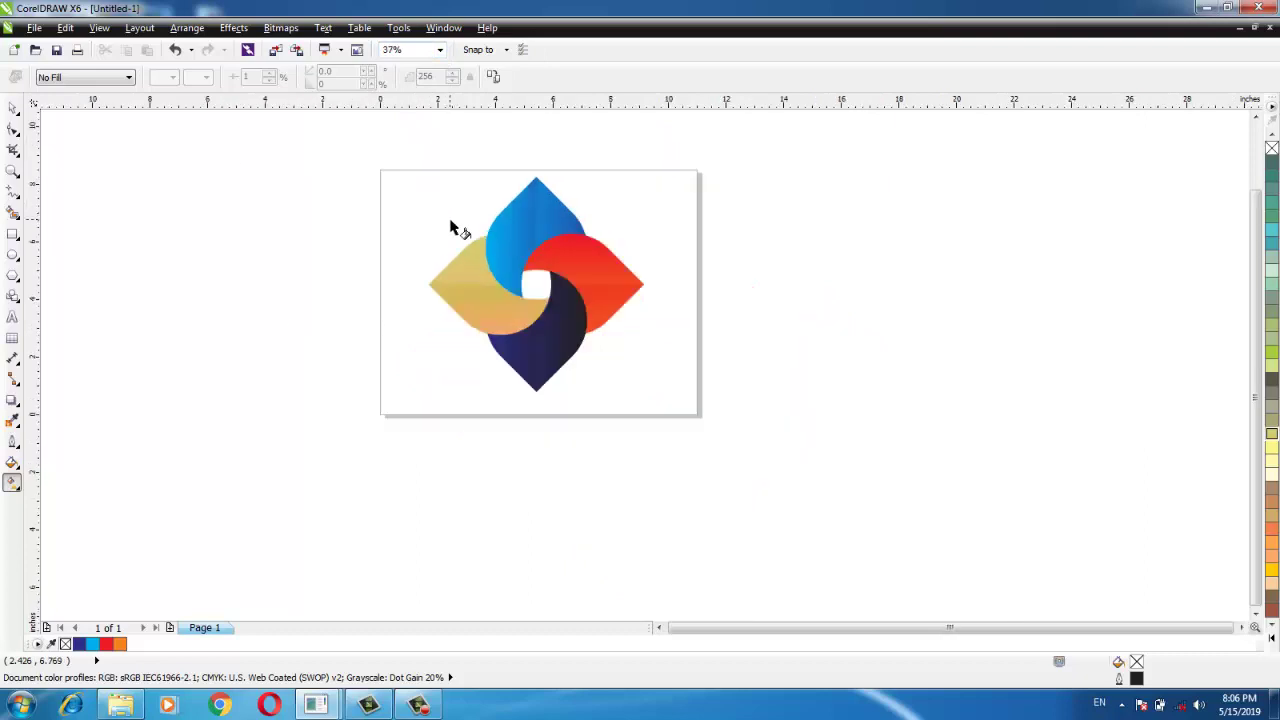
Select all eight pieces of the logo, group them and clear the selection
click(14, 106)
drag(739, 157, 305, 468)
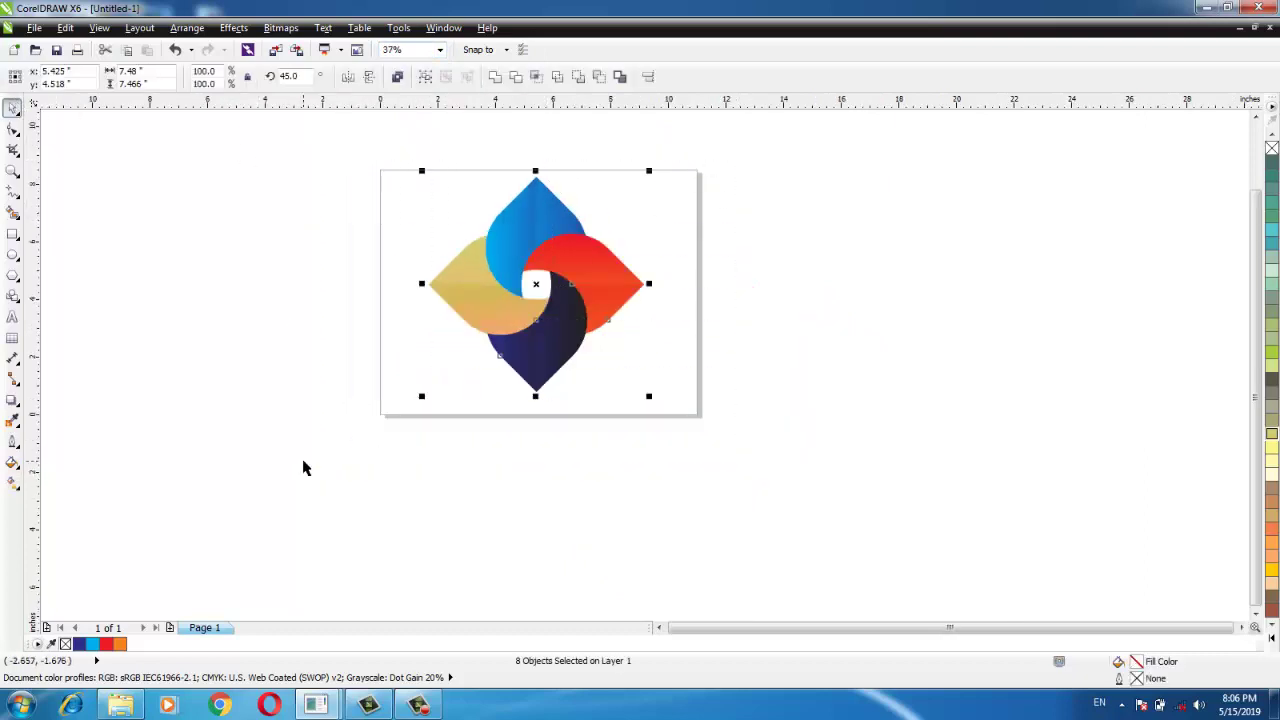
right_click(492, 278)
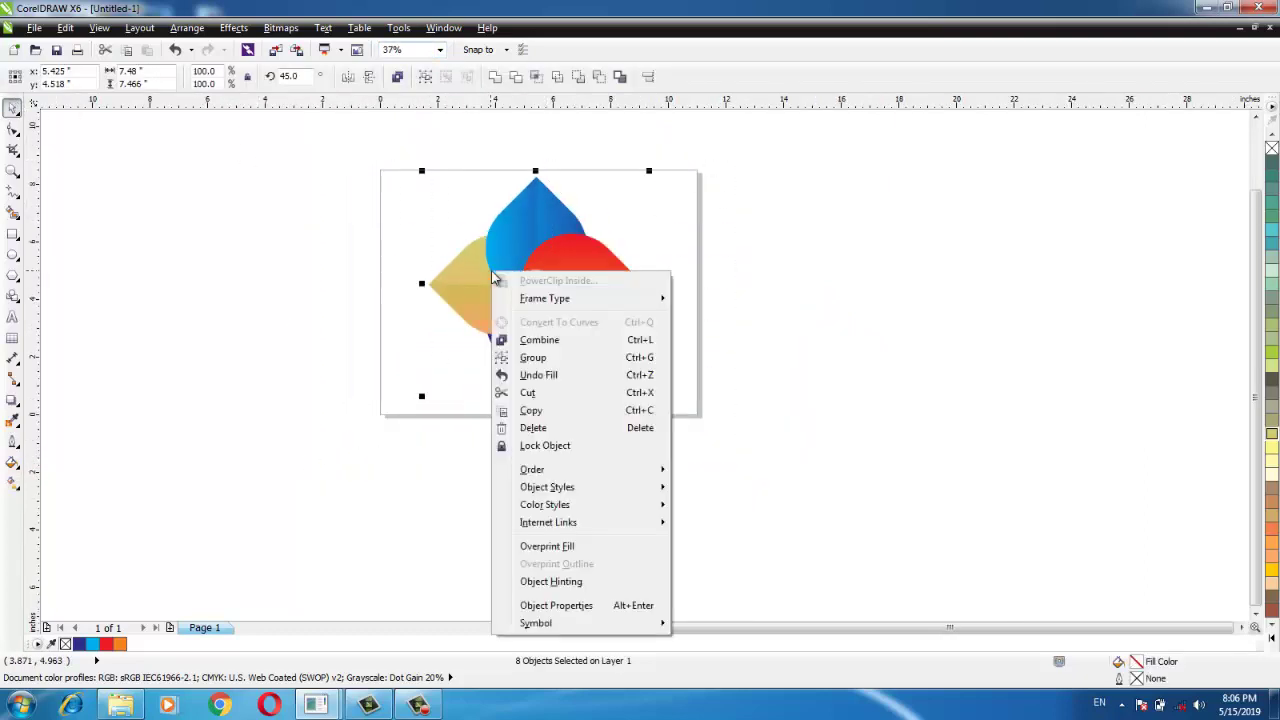
click(537, 360)
click(714, 336)
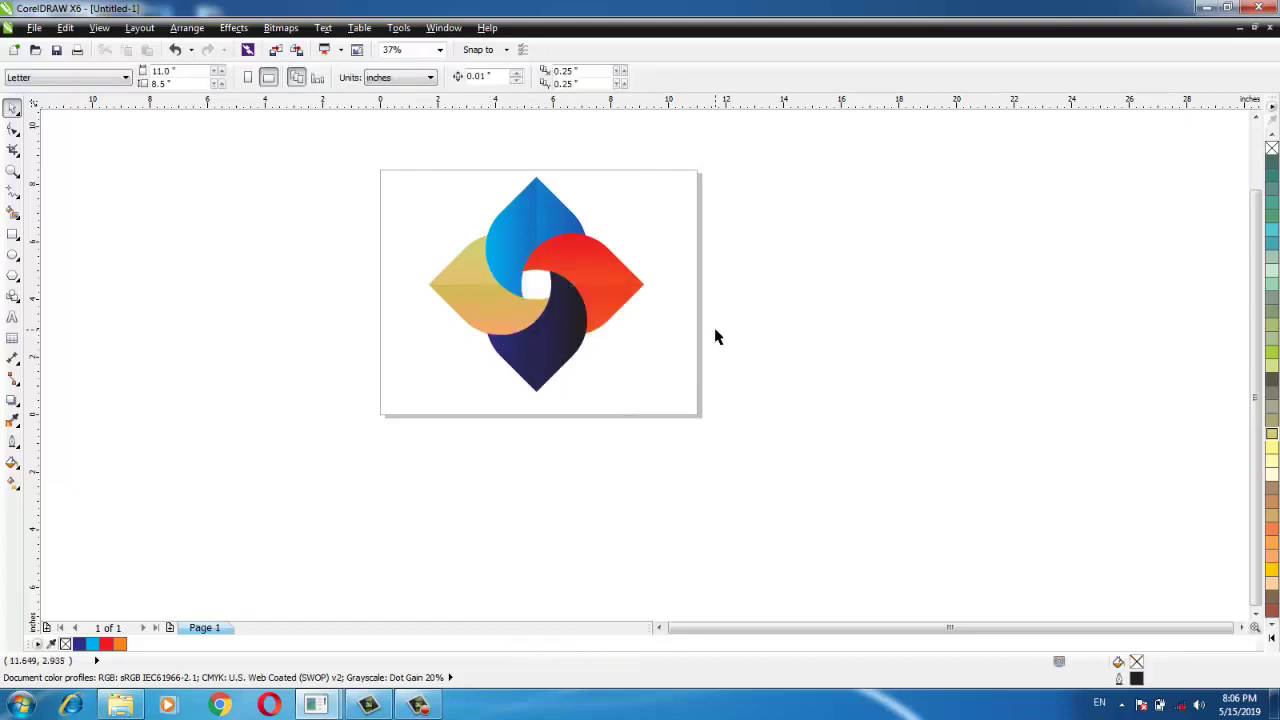
Apply a drop shadow to the grouped logo, stretching it horizontally from the logo's left tip to its right tip
click(562, 306)
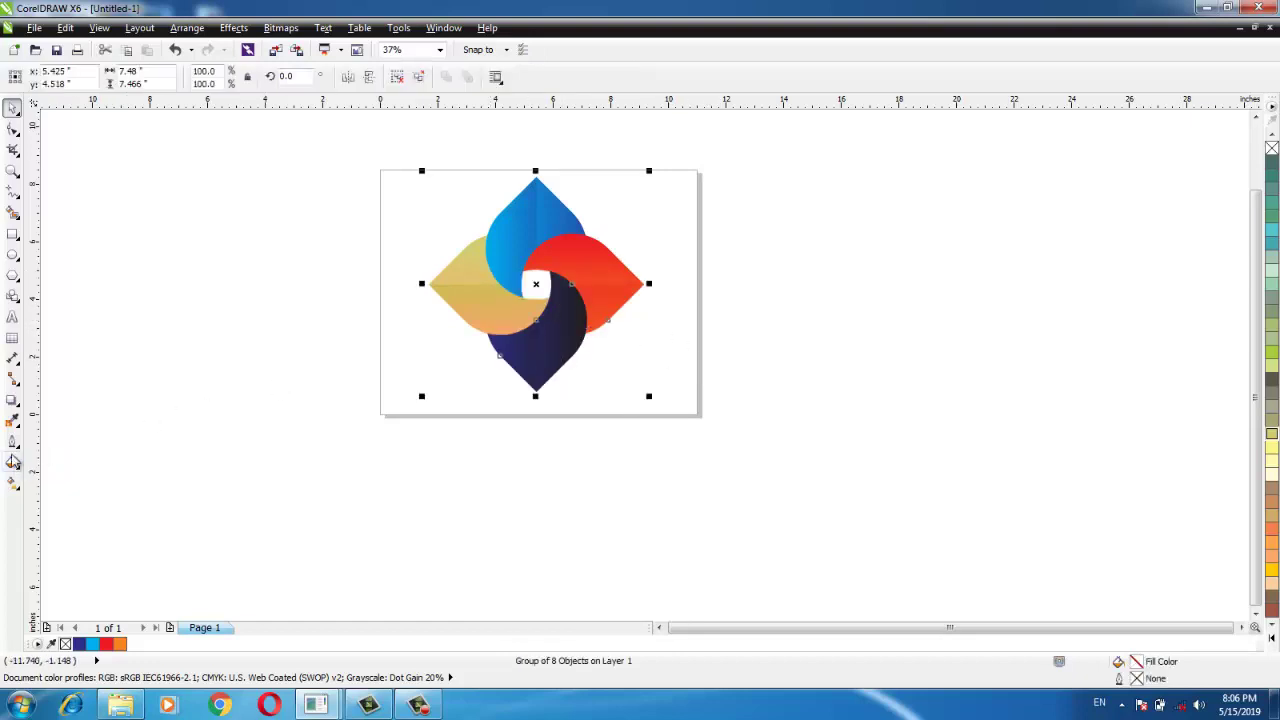
click(12, 404)
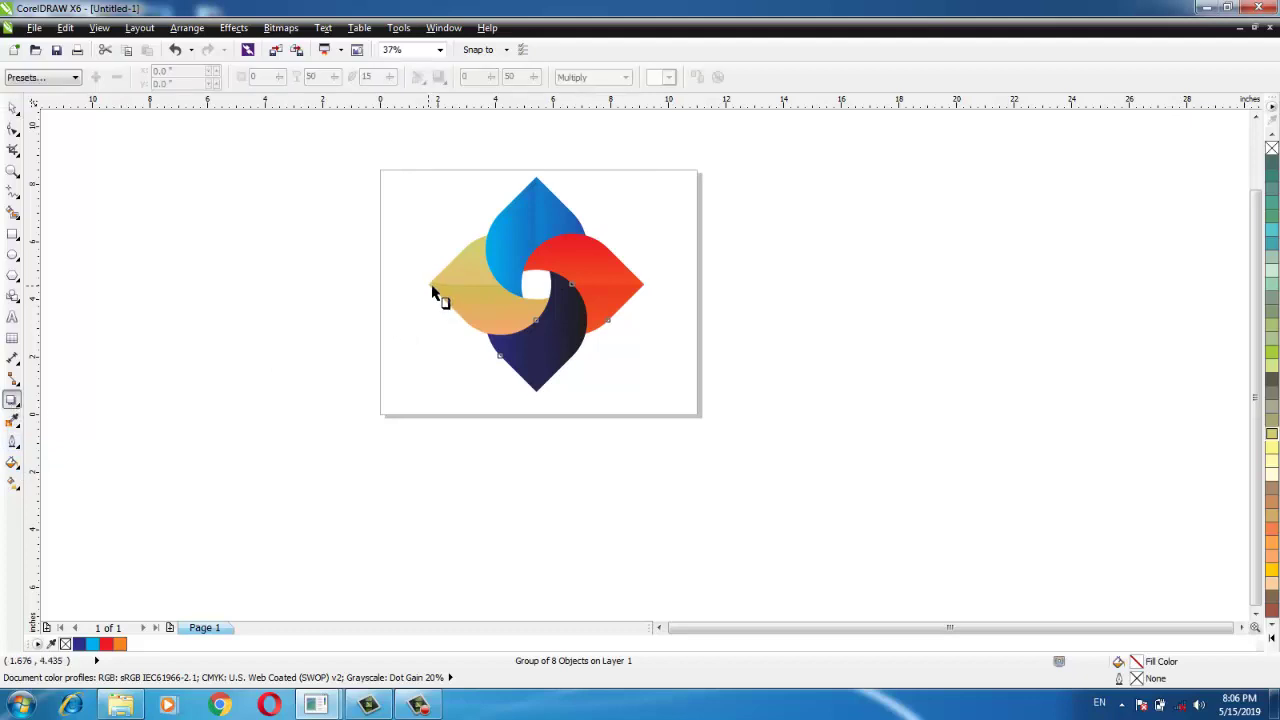
drag(432, 289, 644, 286)
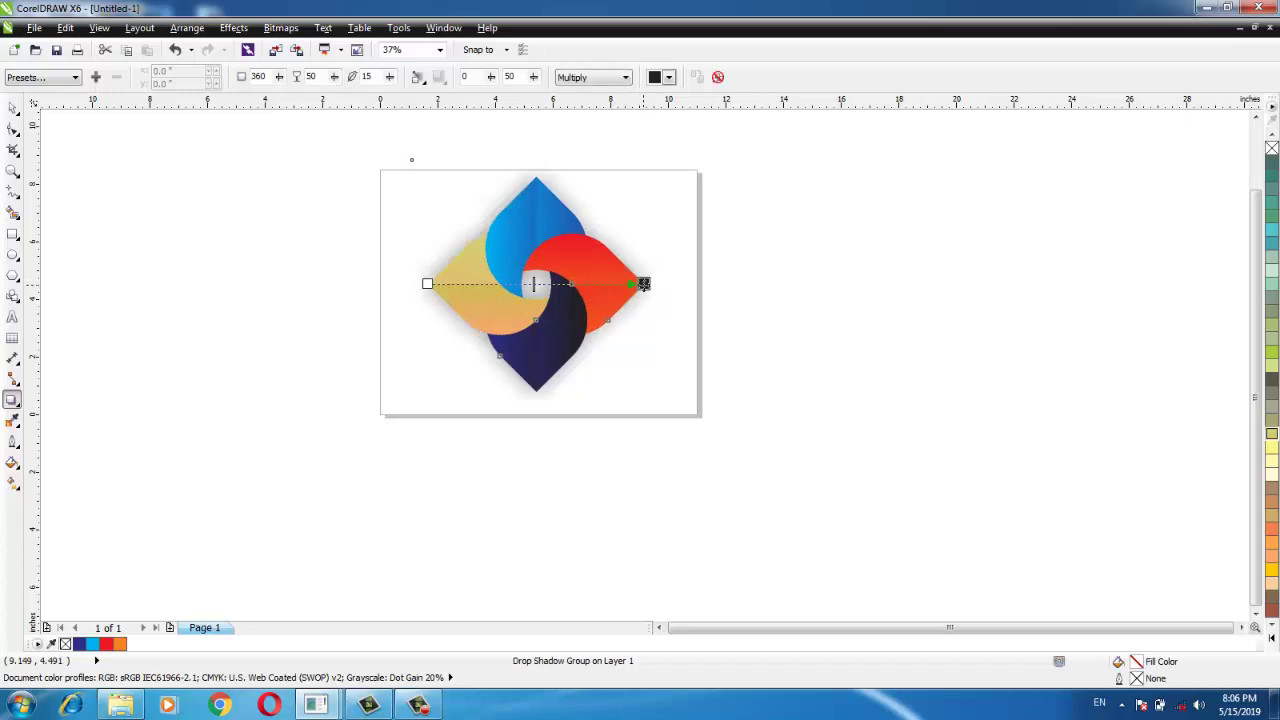
key(Escape)
key(space)
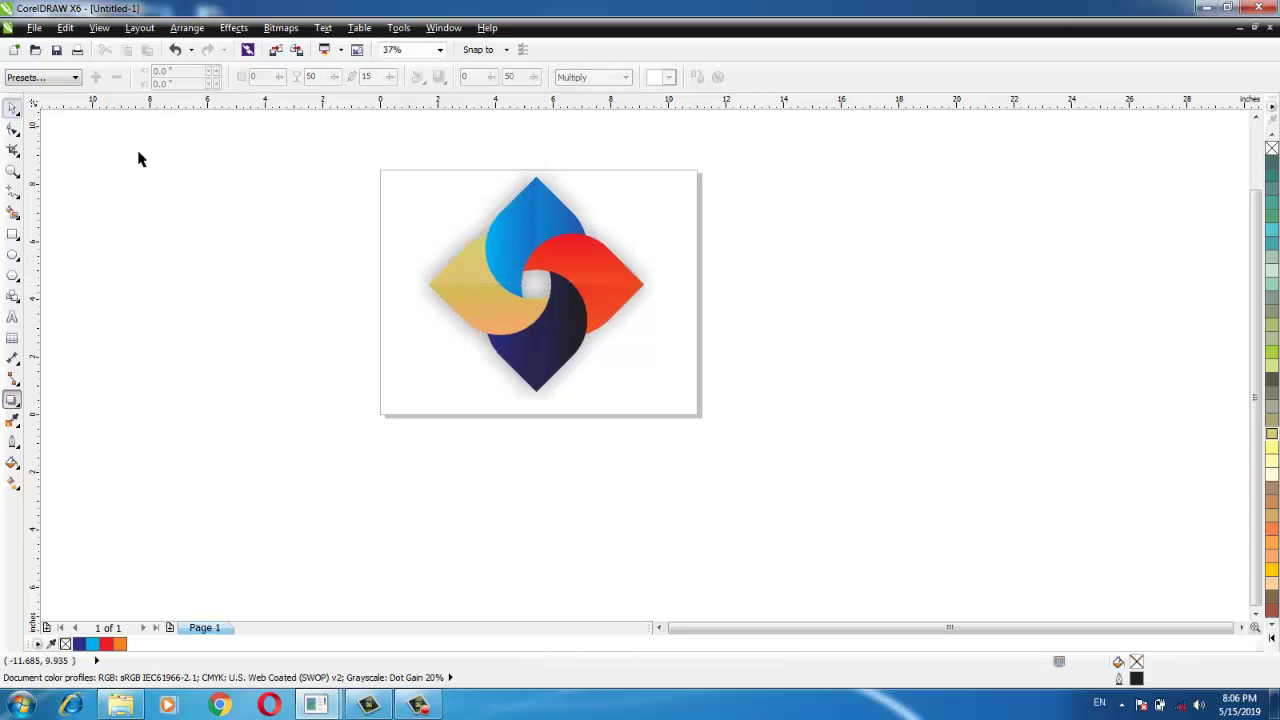
Select the shadowed logo, fit the view to it and deselect it to examine the finished design
drag(732, 151, 230, 476)
click(439, 51)
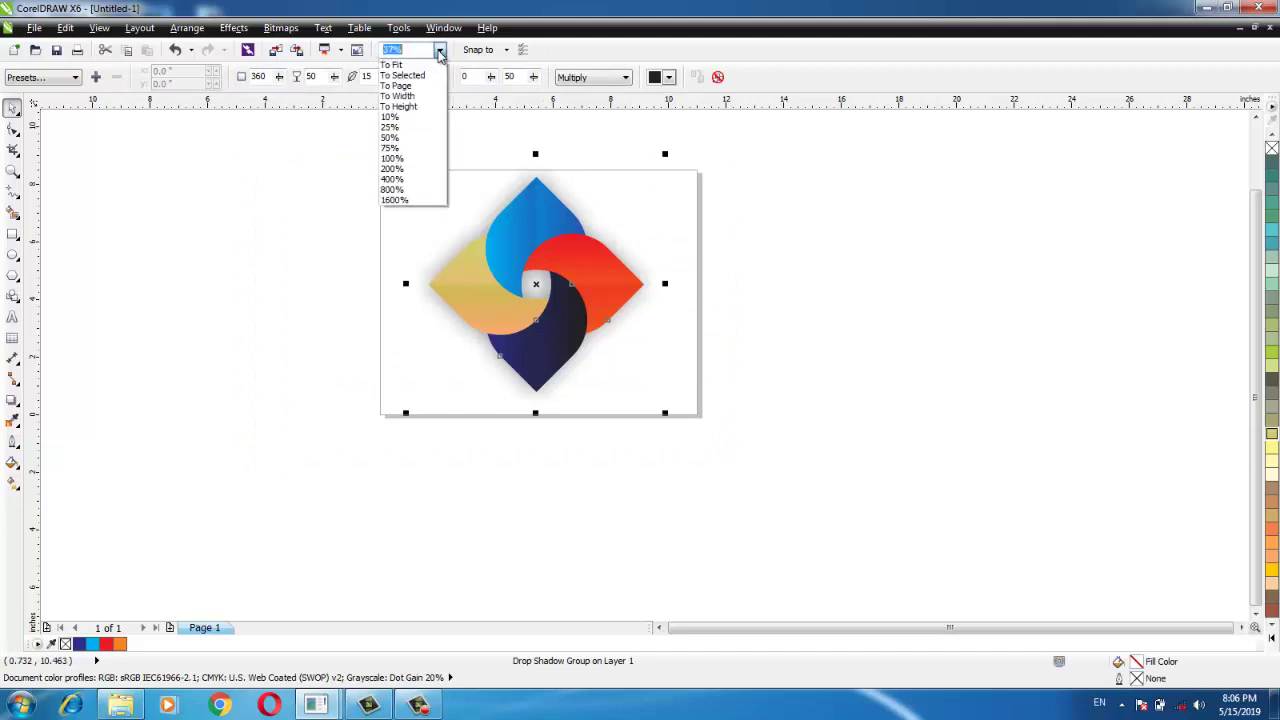
click(425, 80)
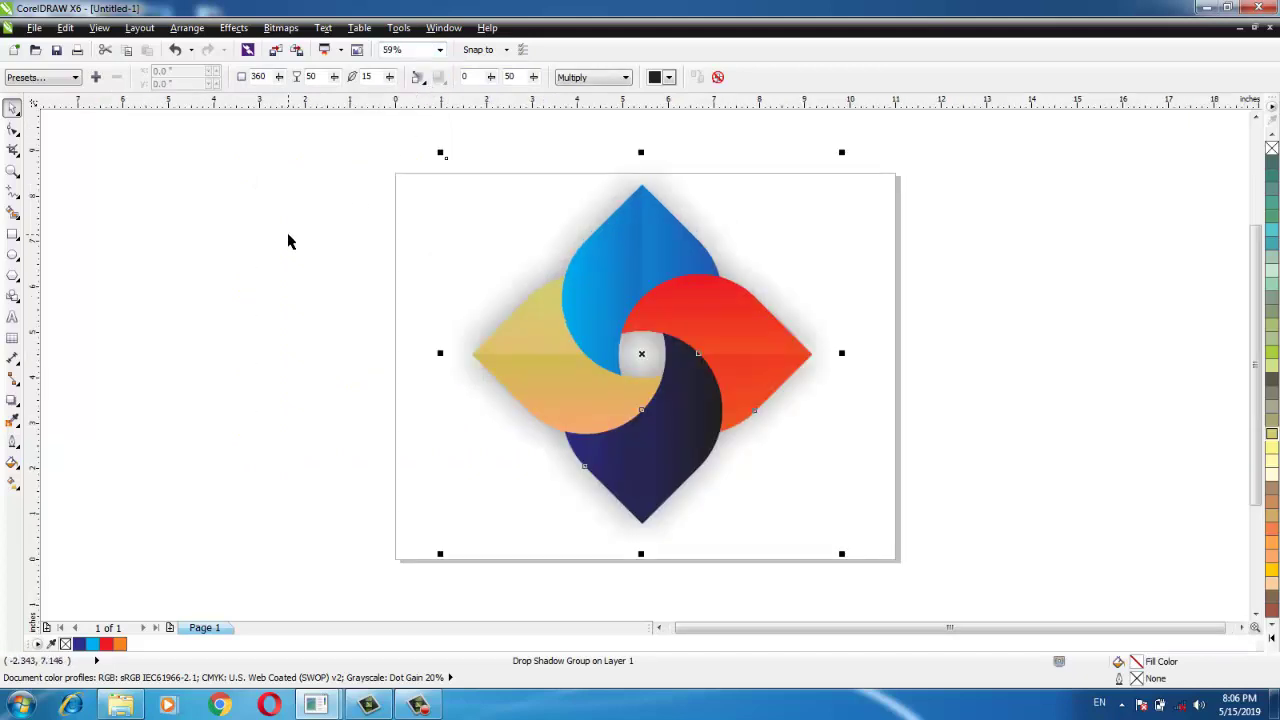
click(439, 51)
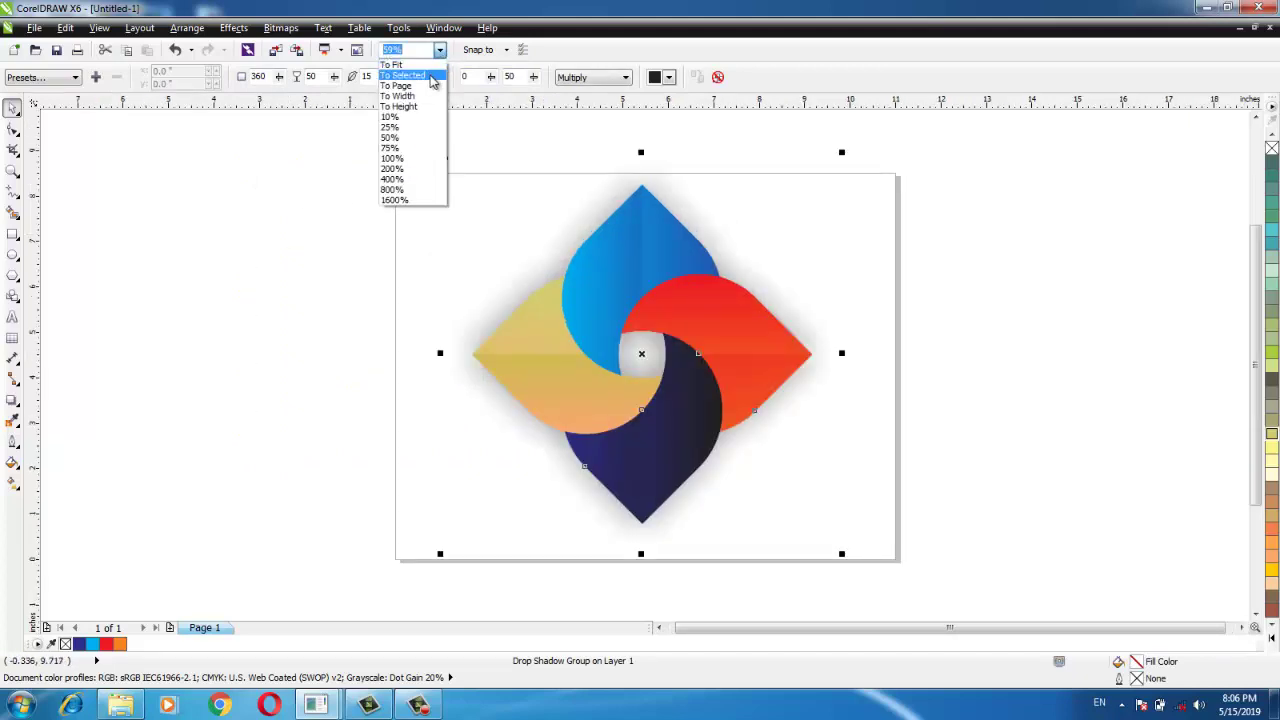
click(432, 80)
click(202, 206)
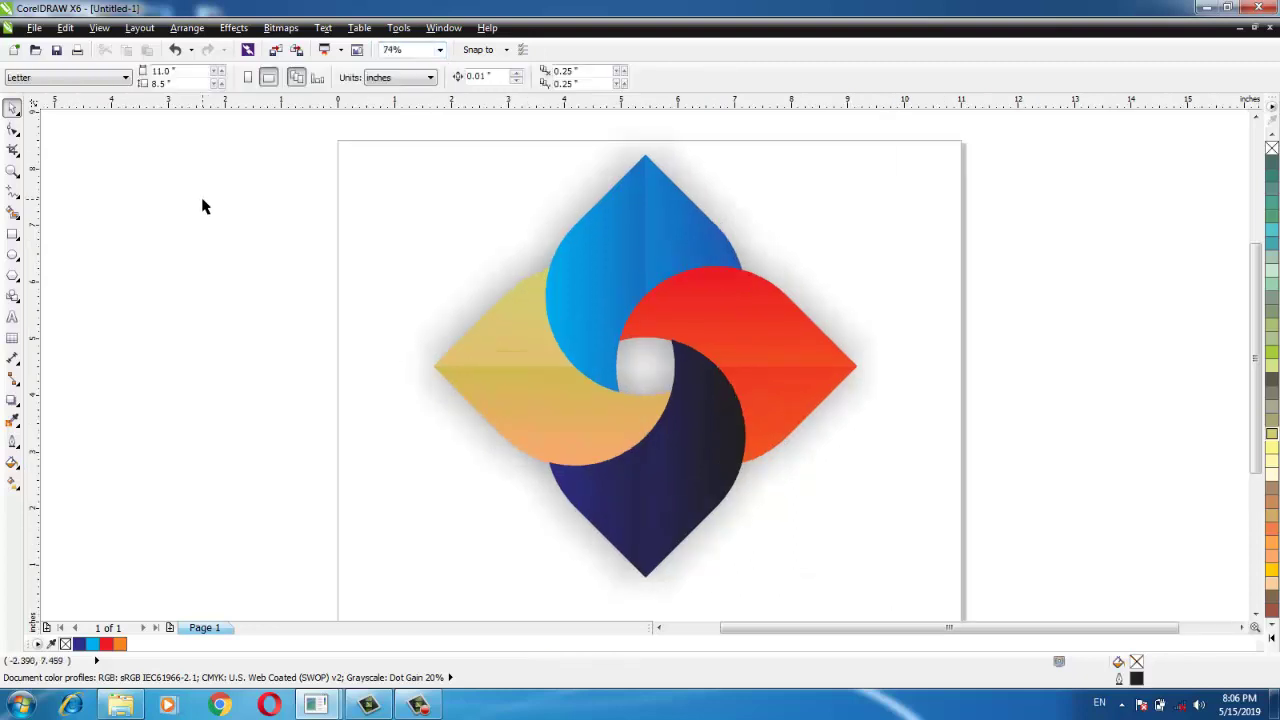